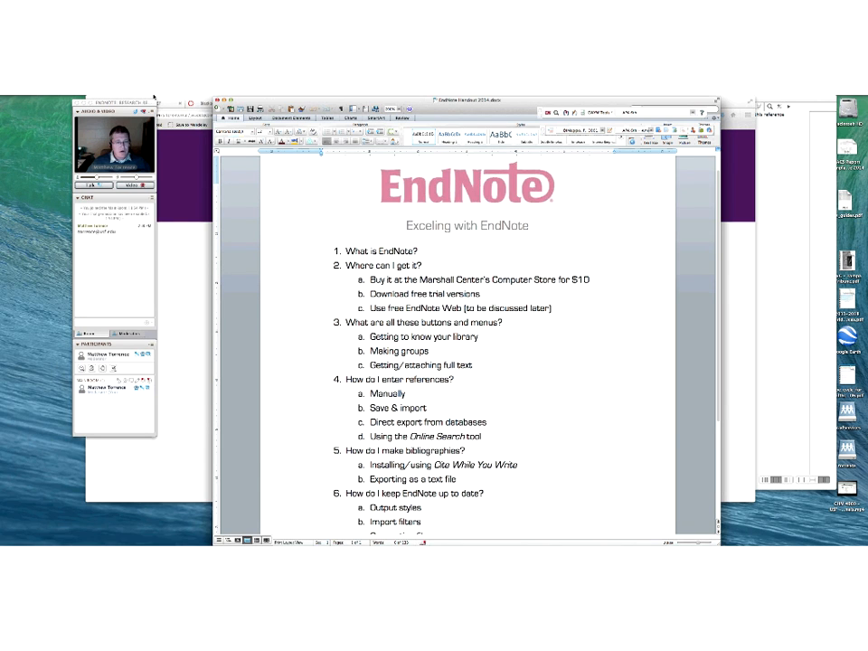
Share the whole desktop in the Blackboard Collaborate session and dismiss the hosting notification.
click(156, 96)
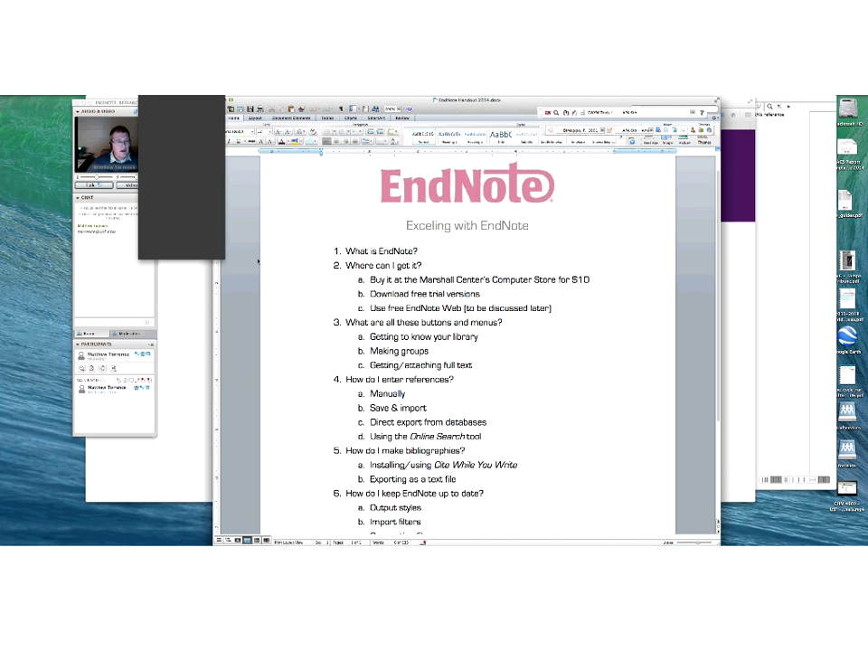
click(146, 292)
click(119, 97)
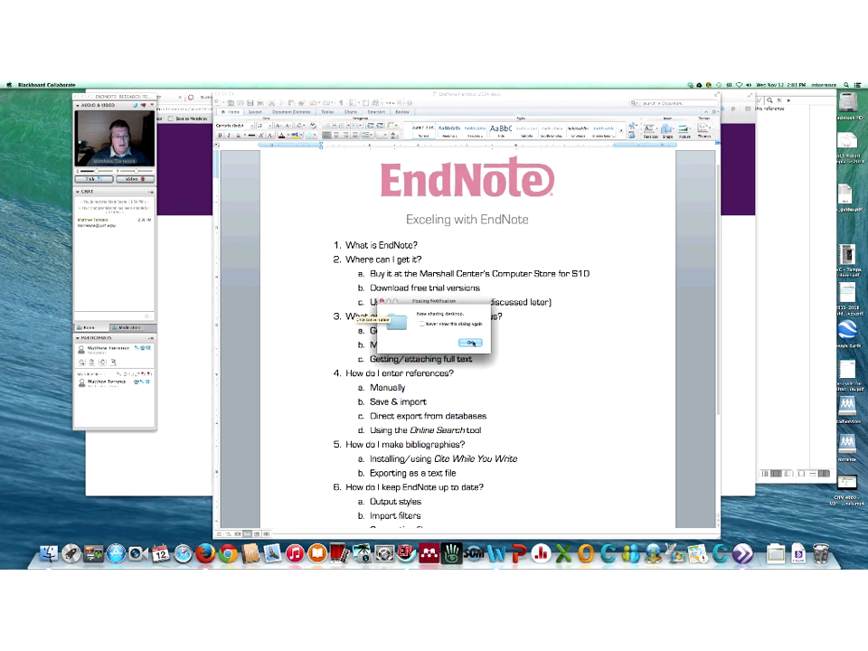
click(470, 343)
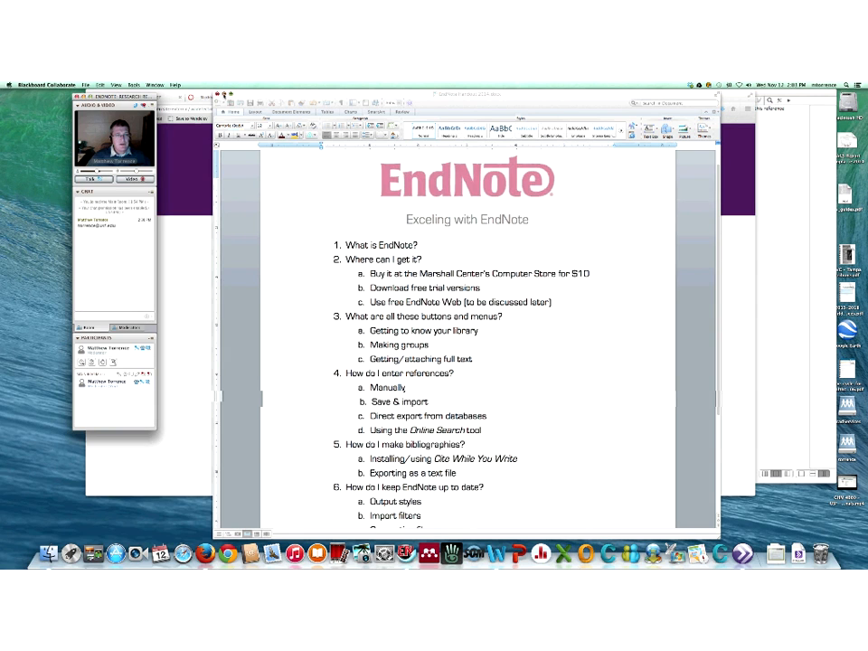
Stop the desktop sharing in the Blackboard Collaborate session.
click(134, 84)
mouse_move(172, 93)
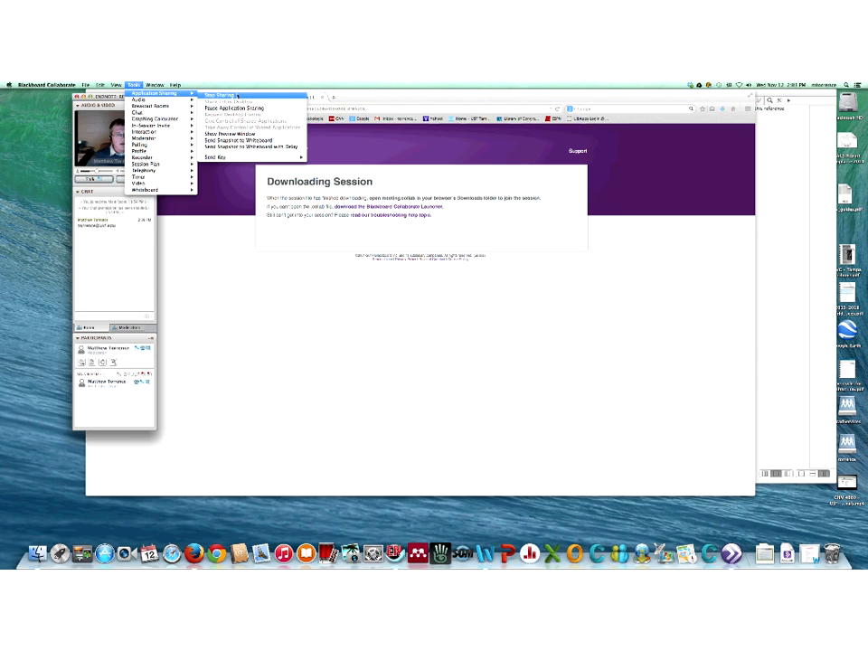
click(235, 95)
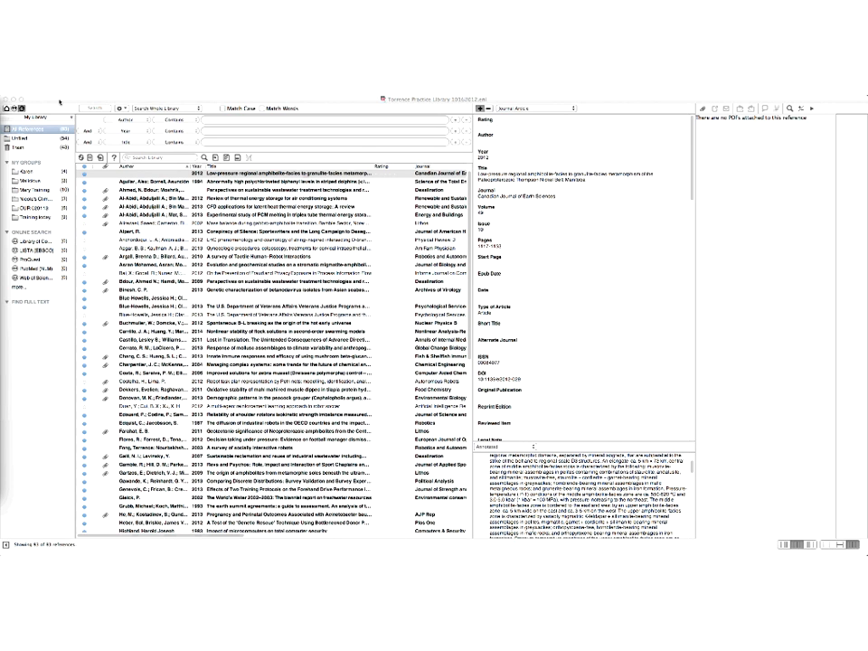
Create a new group in the EndNote library and name it "Training 11122014".
click(57, 105)
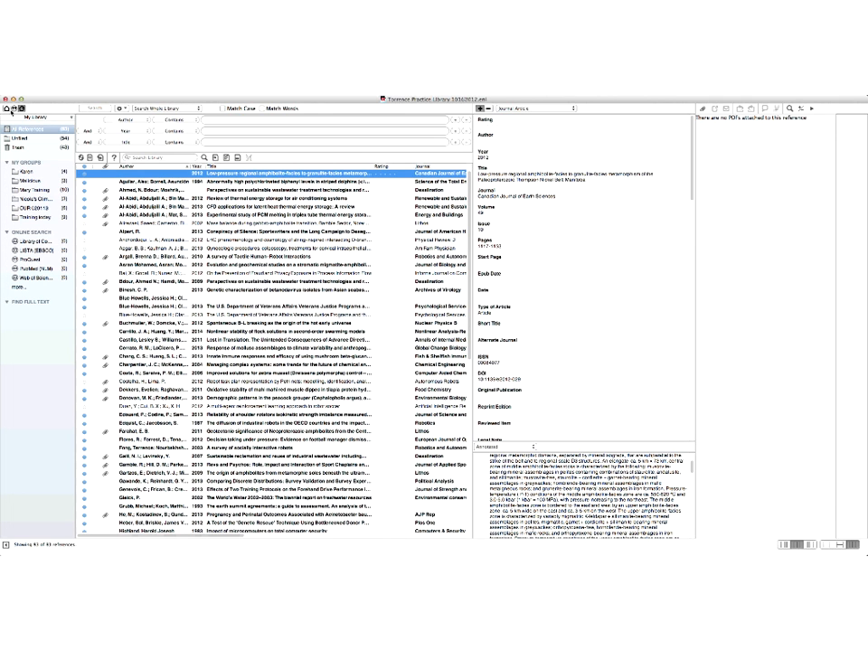
click(3, 98)
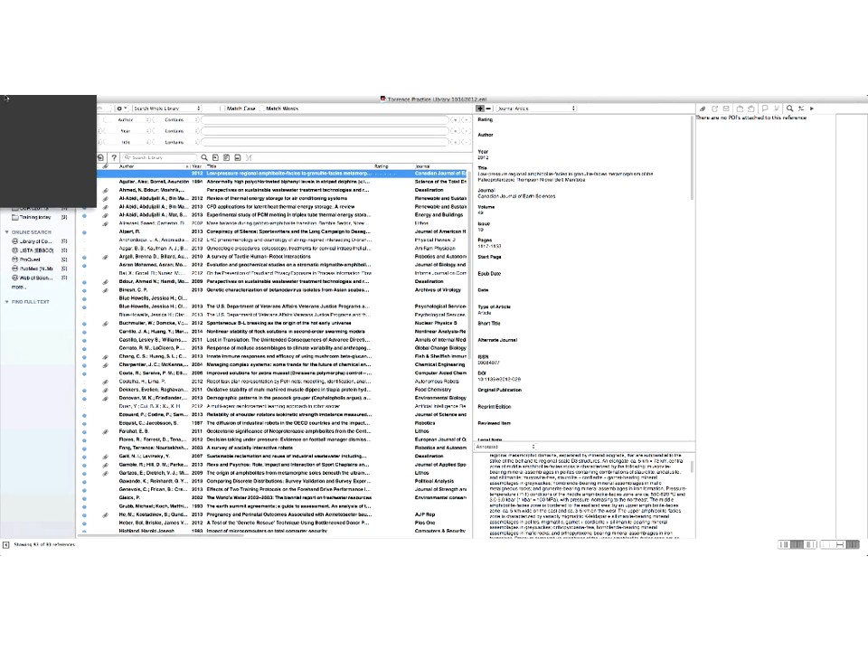
click(7, 97)
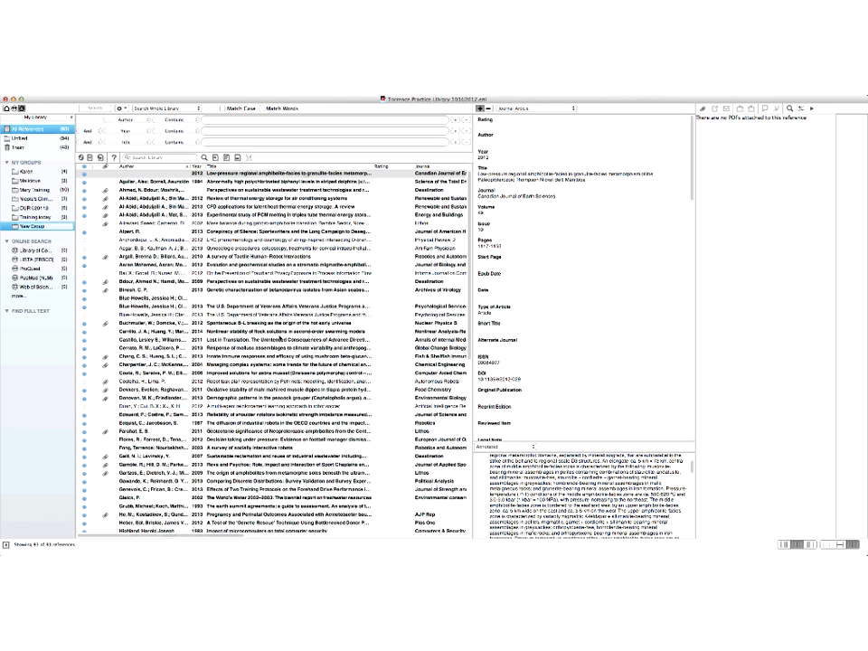
text(Train)
text(ing 11)
text(122014)
key(Return)
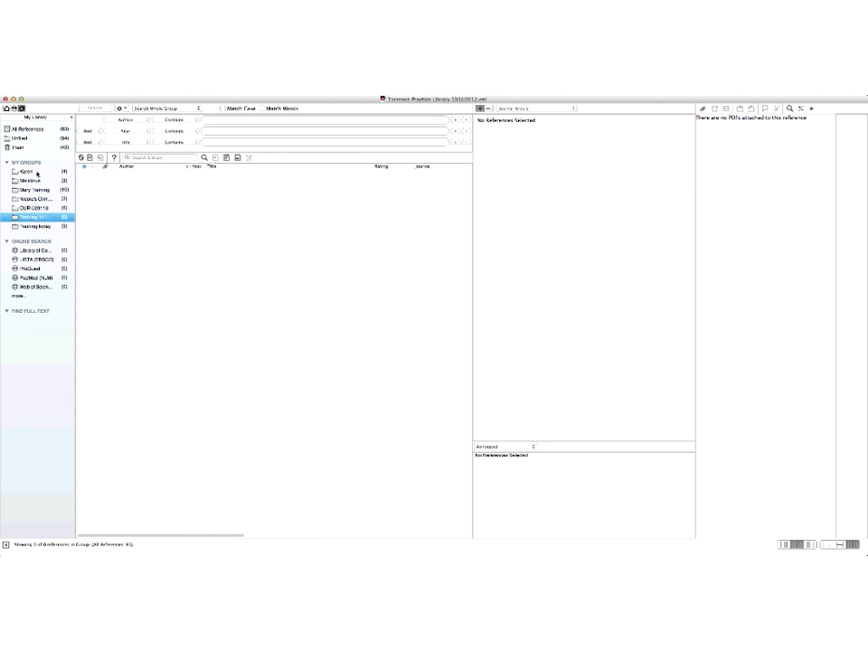
Add the 2009 sustainable wastewater, B-L breaking and flock solutions references from the full library to the "Training 11122014" group, and display that group.
click(38, 129)
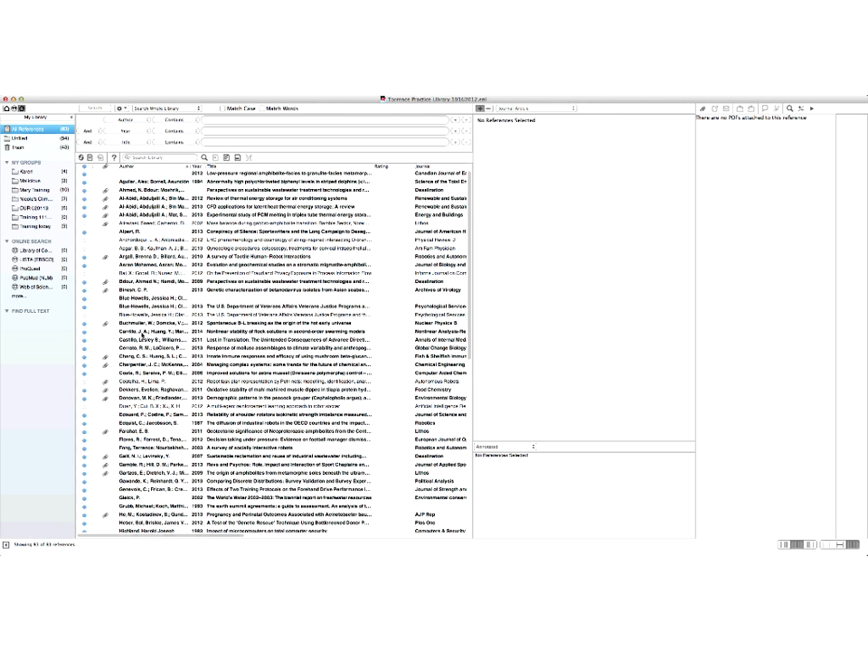
click(143, 331)
shift+click(143, 323)
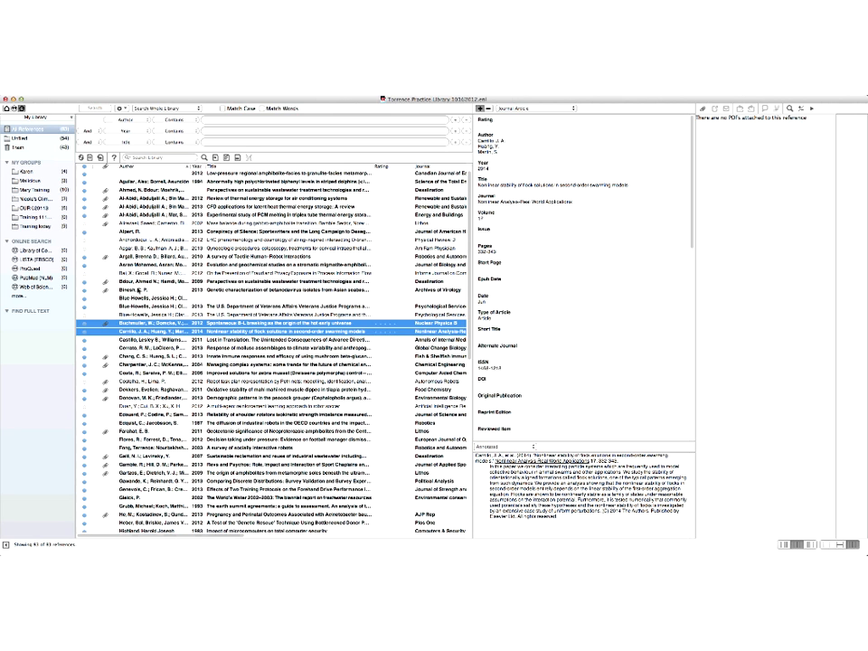
super+click(139, 282)
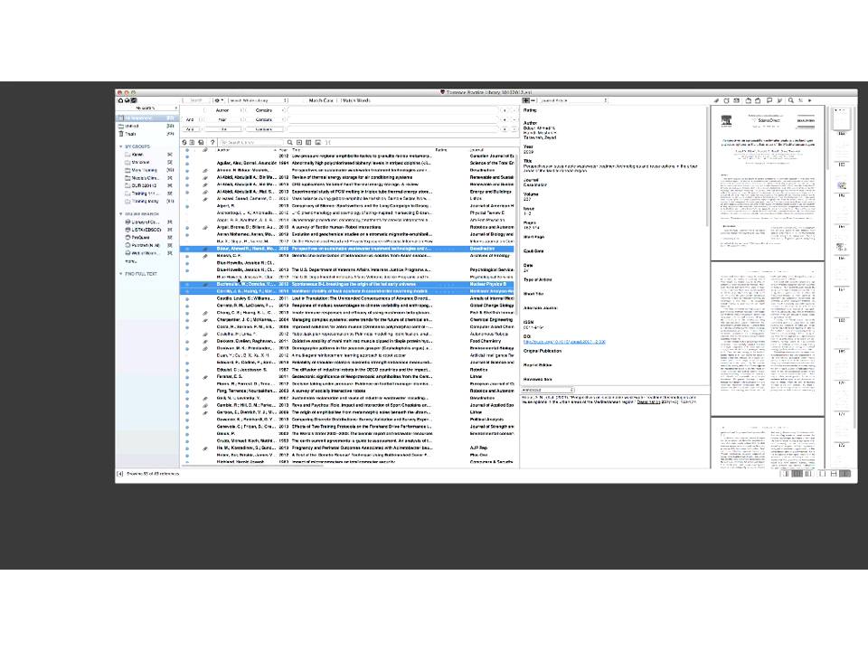
drag(207, 283, 174, 207)
click(148, 194)
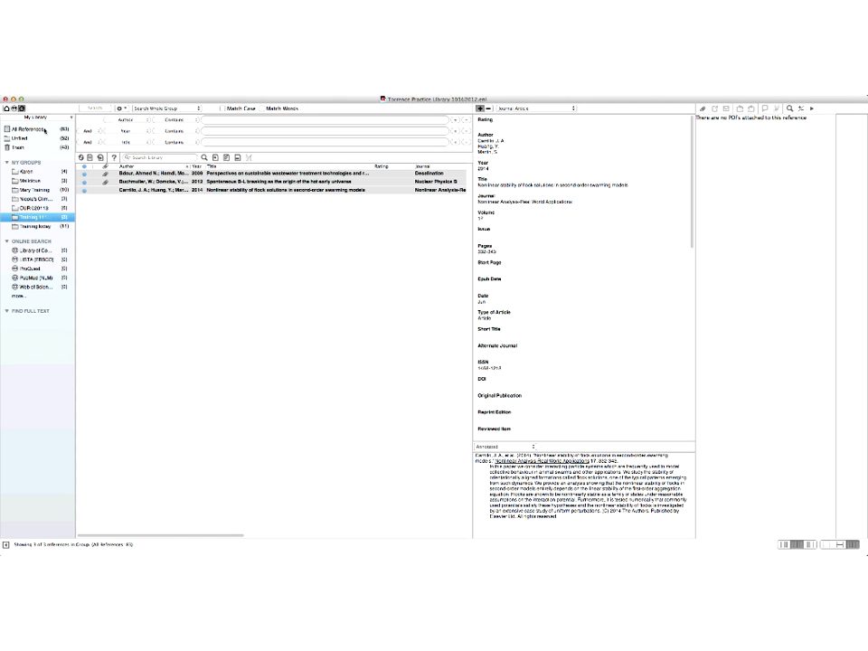
Return to all references and view the PDF attached to the undated sustainable wastewater treatment article.
click(44, 130)
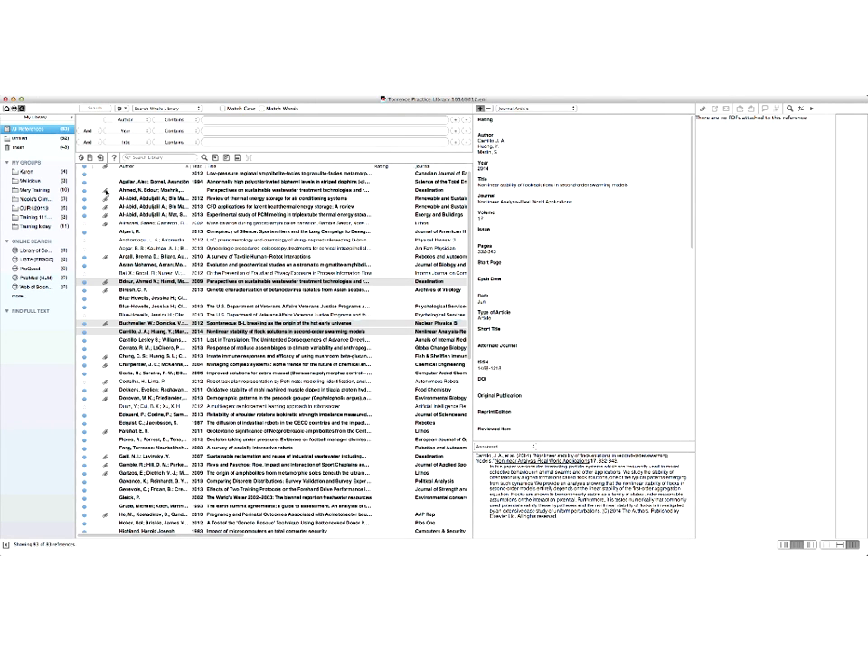
click(105, 191)
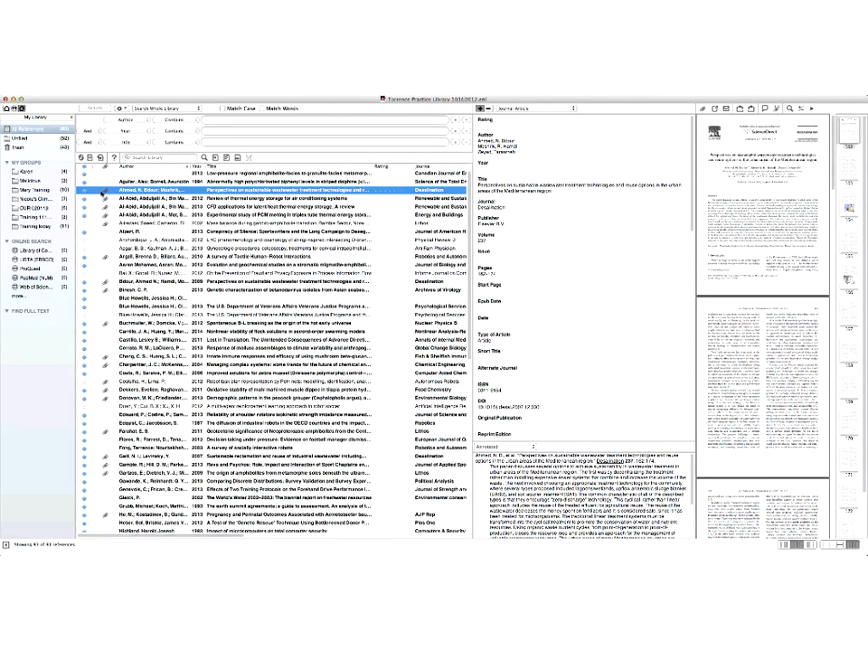
Run Find Full Text on the "Conspiracy of Silence", "LHC phenomenology" and gynecologic procedures references, accepting the copyright notice, and check the search group.
click(109, 233)
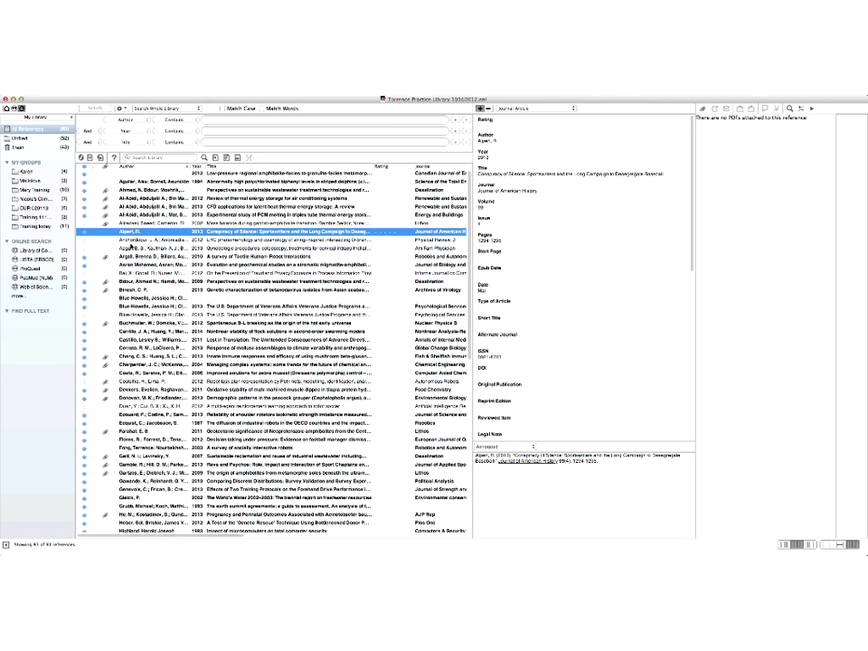
super+click(133, 248)
super+click(133, 240)
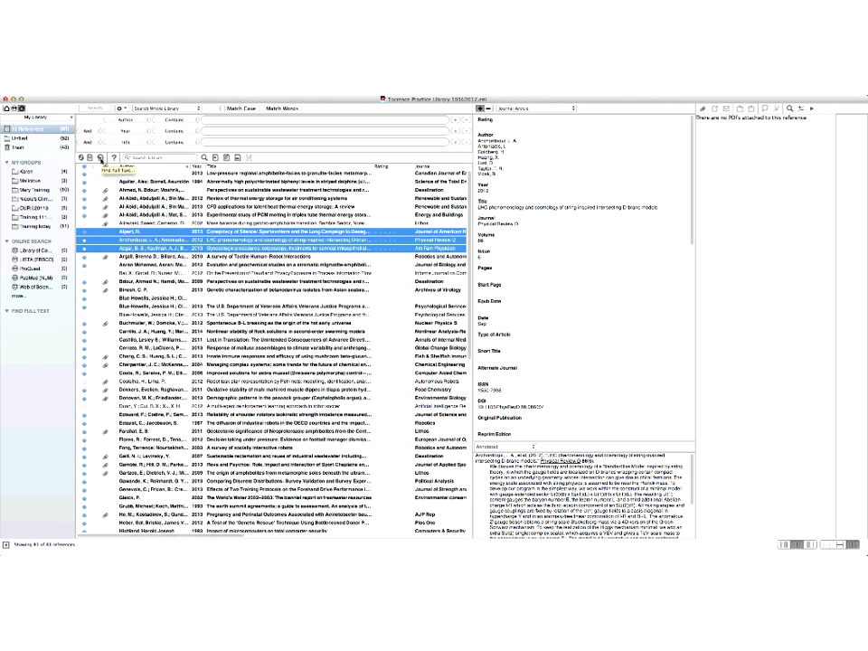
click(101, 159)
click(100, 157)
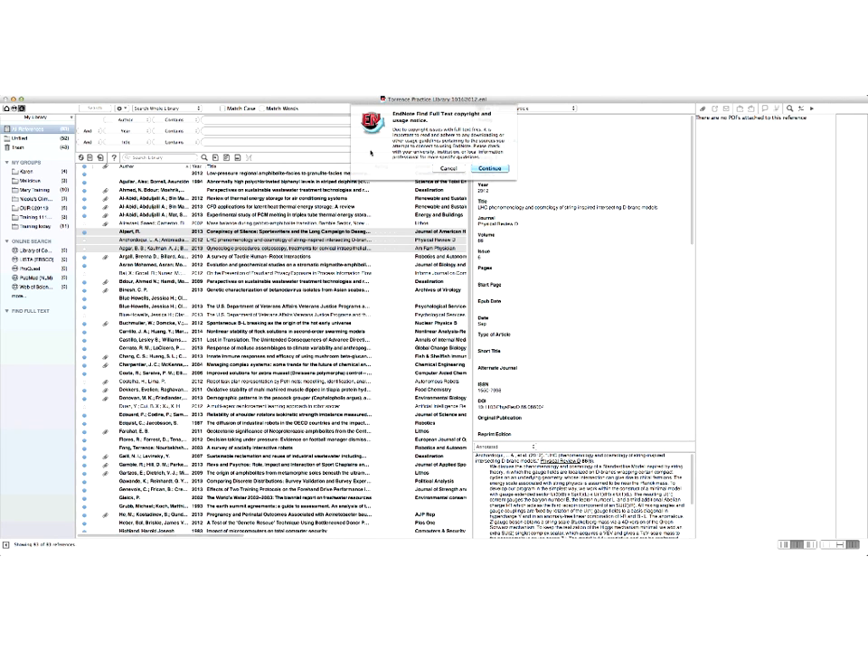
click(493, 169)
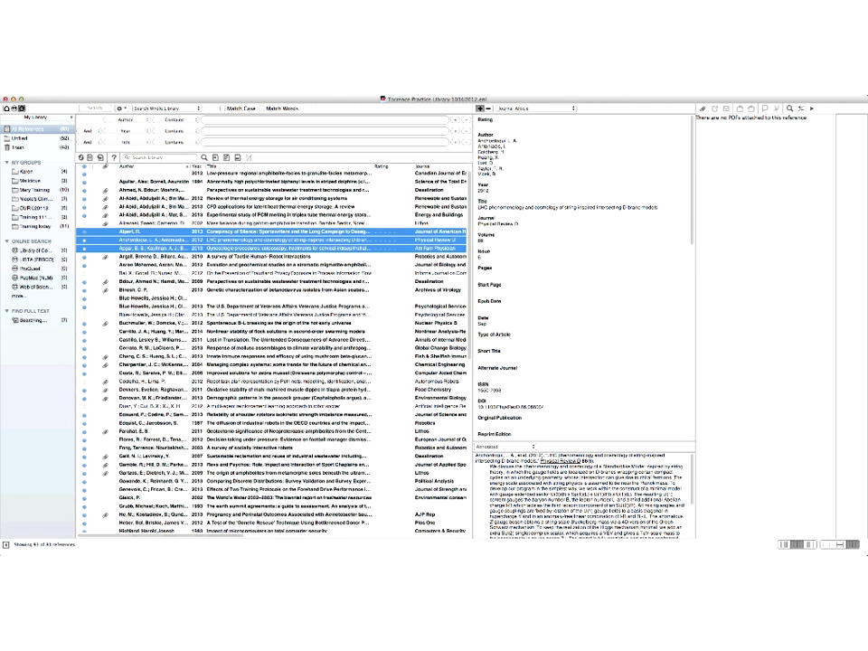
click(41, 321)
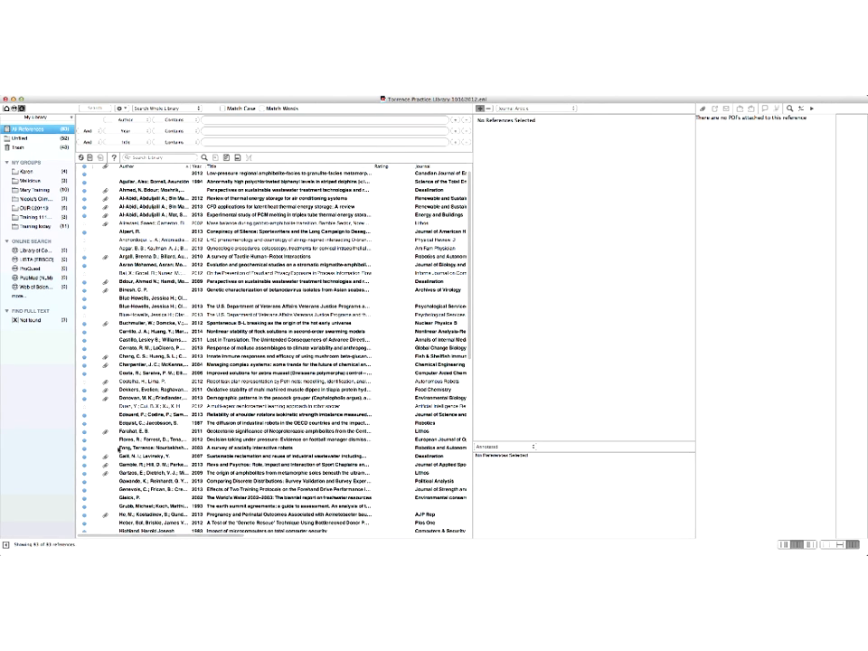
Start a new reference and change its reference type to Web Page.
key(super+Tab)
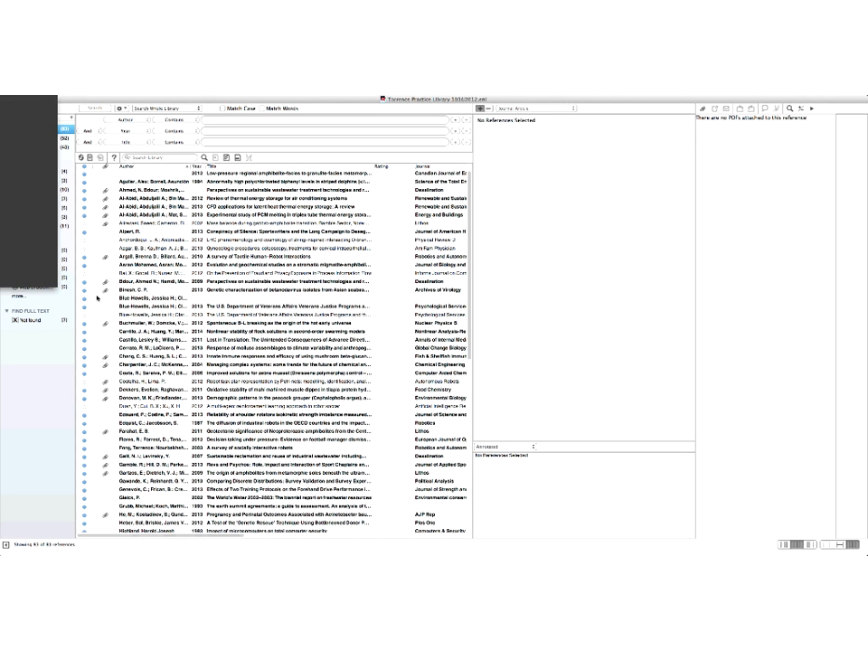
key(super+n)
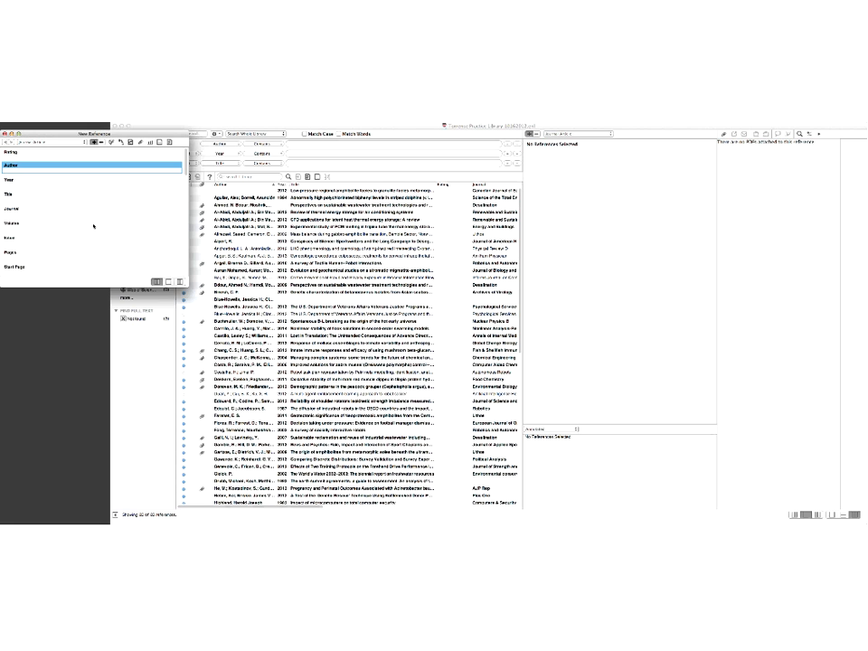
click(34, 142)
click(48, 142)
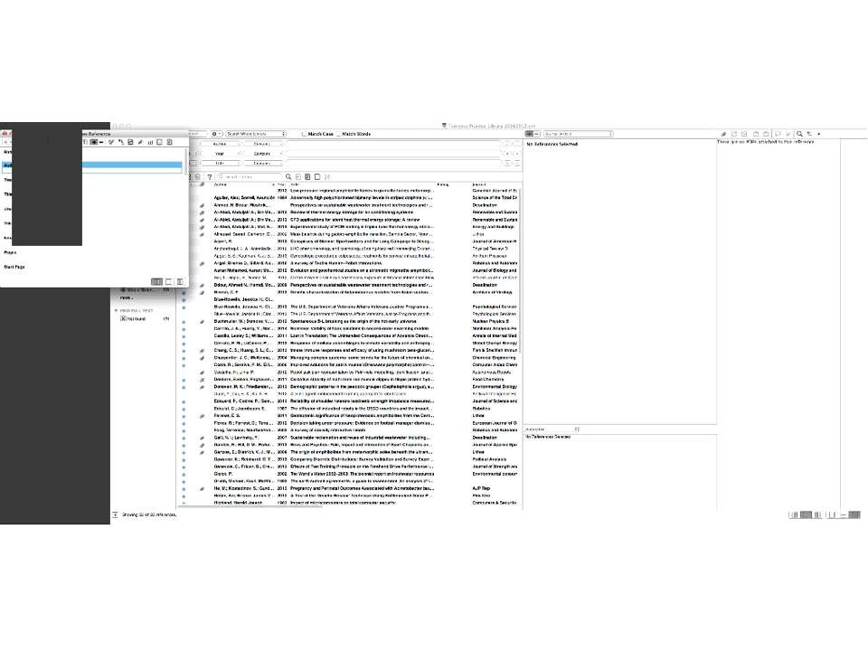
click(47, 140)
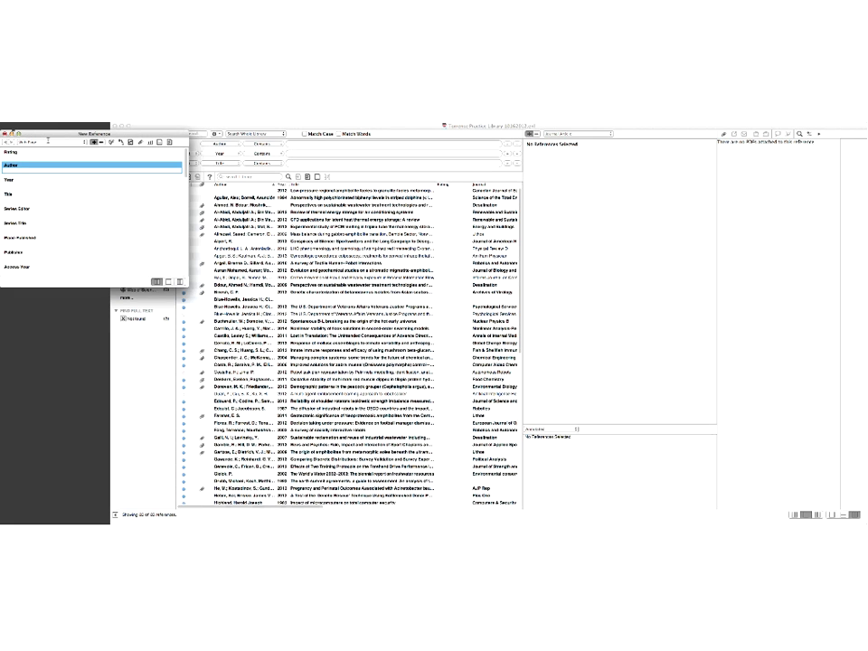
Look through the fields available for the Web Page reference and close the empty record.
click(23, 196)
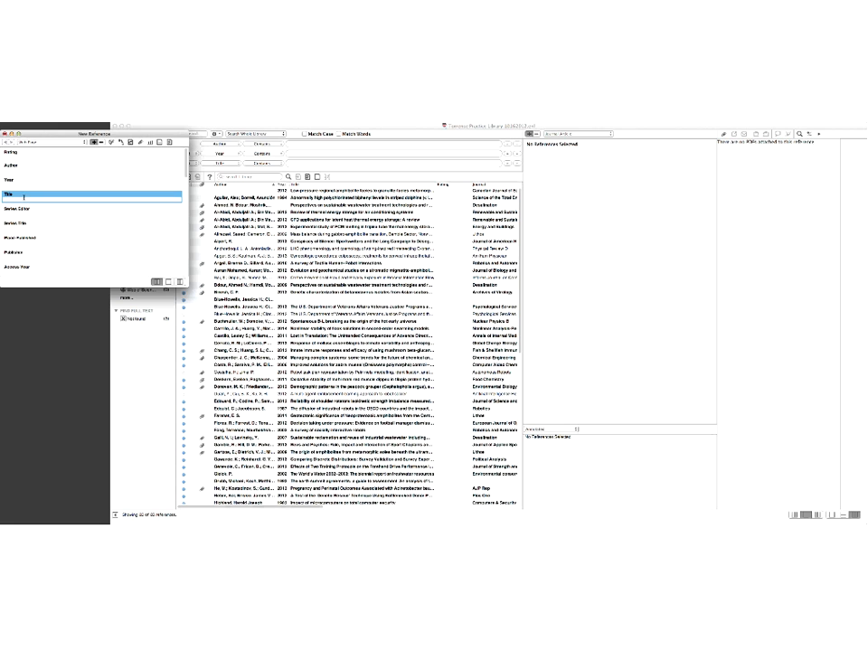
scroll(29, 192, down, 5)
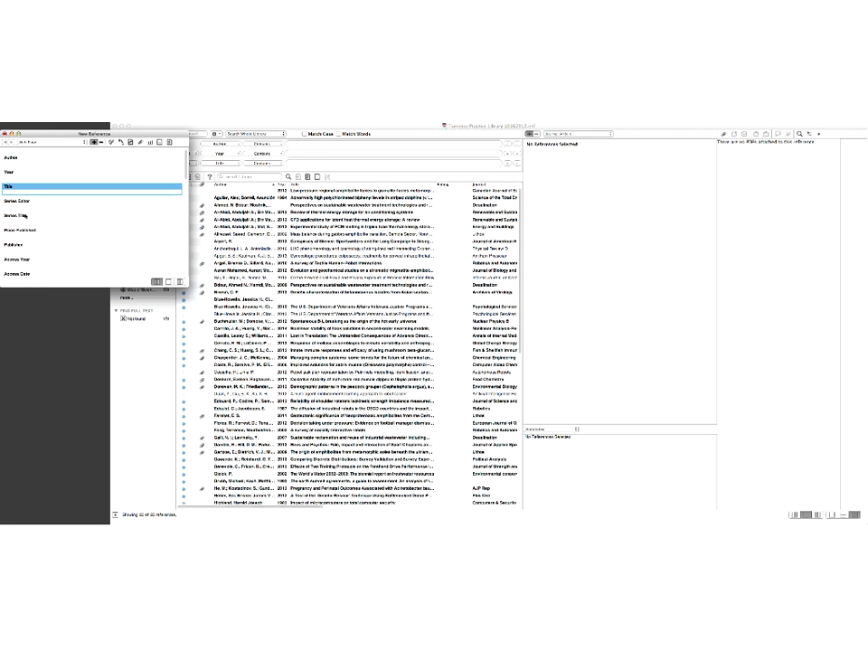
scroll(53, 210, down, 5)
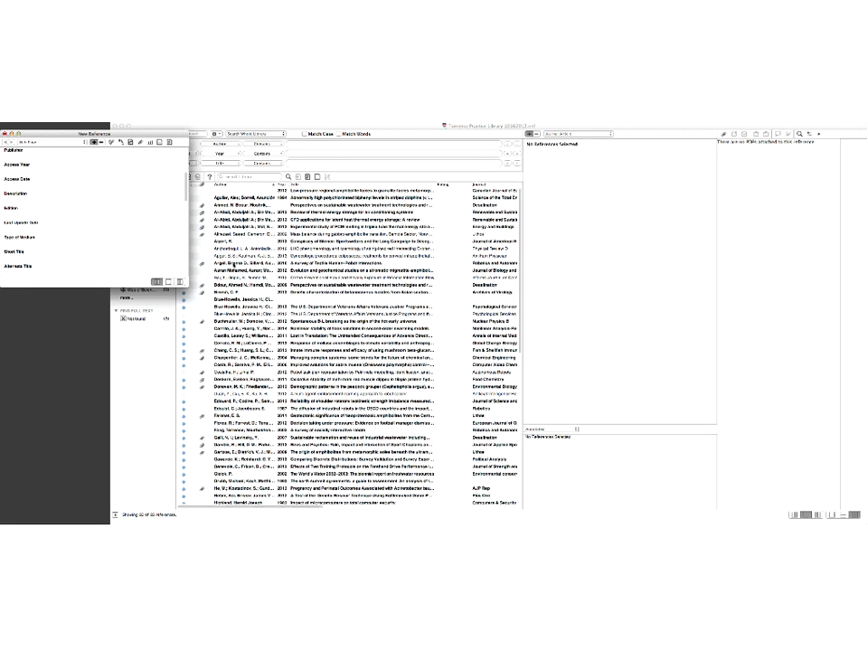
click(5, 135)
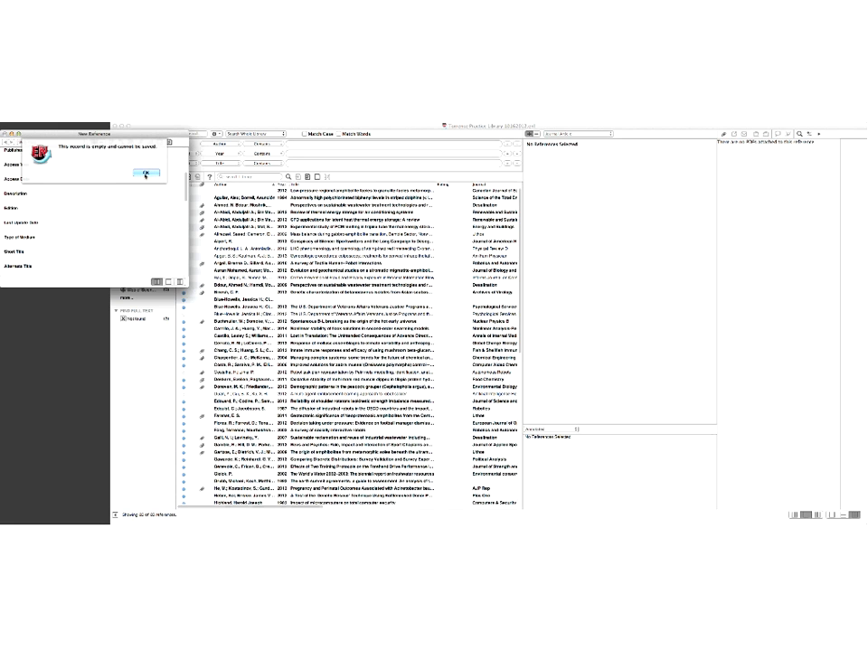
click(145, 173)
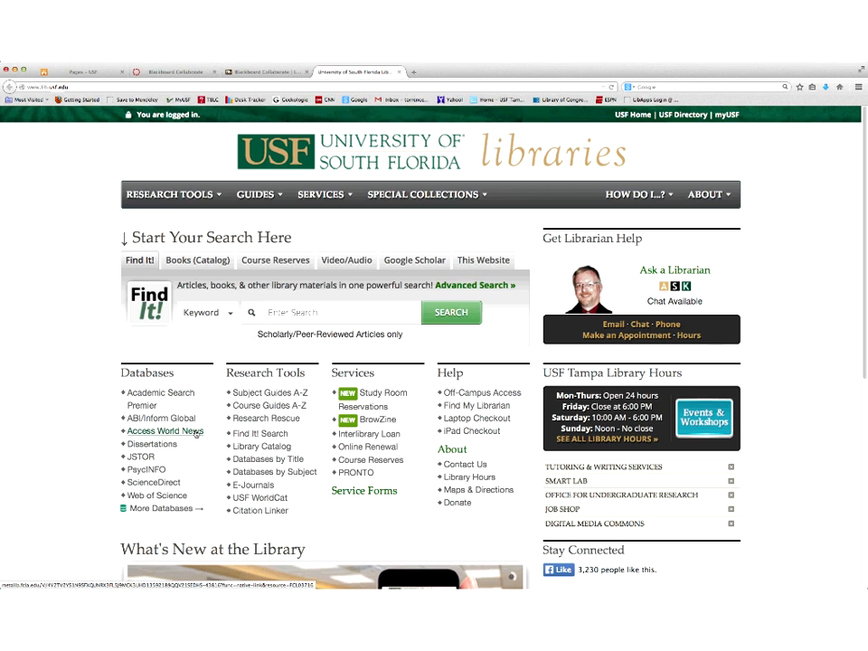
In the browser, open Web of Science from the USF Libraries database list and search for the topic "mountain bike".
click(181, 496)
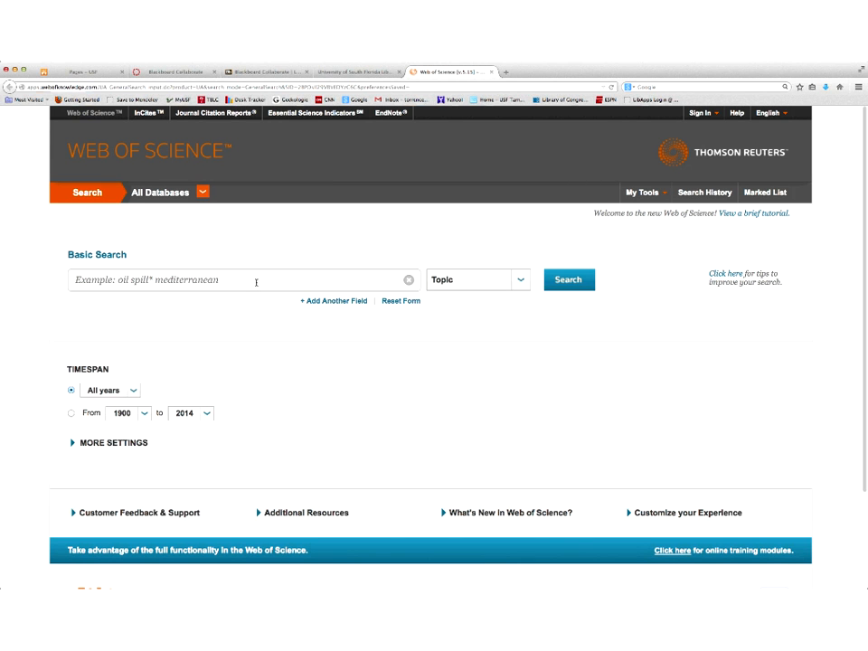
click(256, 282)
text(mount k)
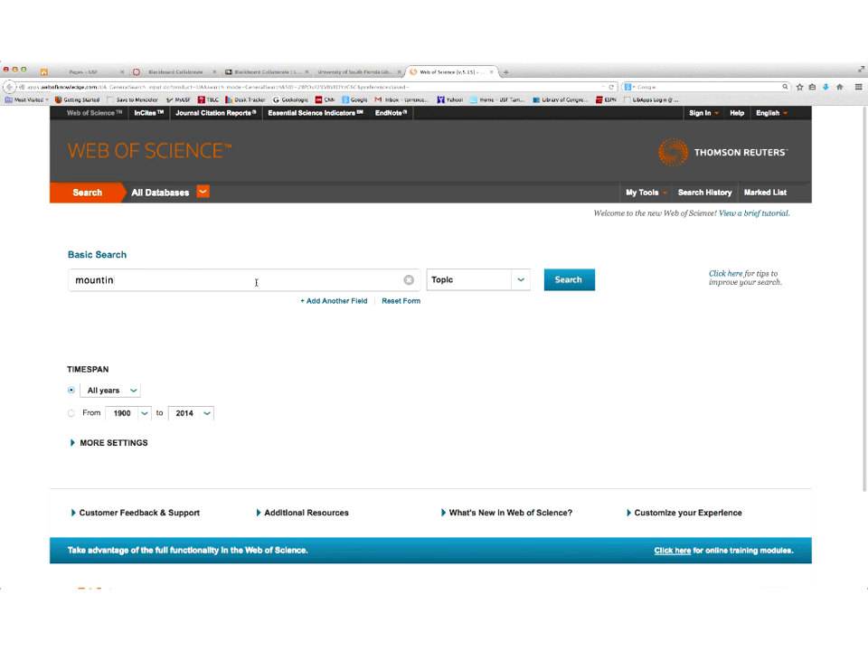
key(BackSpace)
key(BackSpace)
text(ain bike)
key(Return)
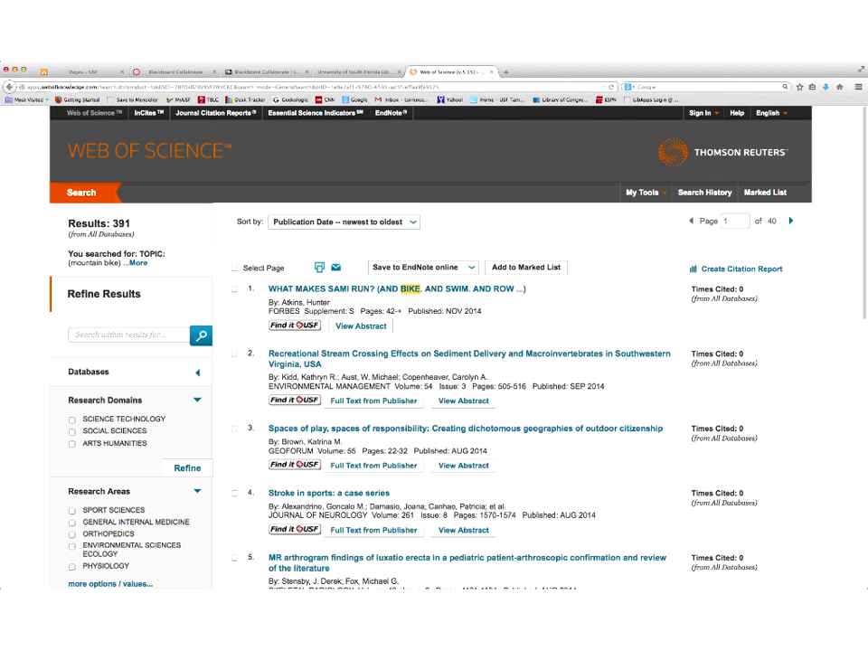
Select search results 2, 3 and 4 and send them to EndNote desktop with Author, Title, Source as record content.
click(235, 354)
click(234, 429)
click(234, 494)
click(475, 270)
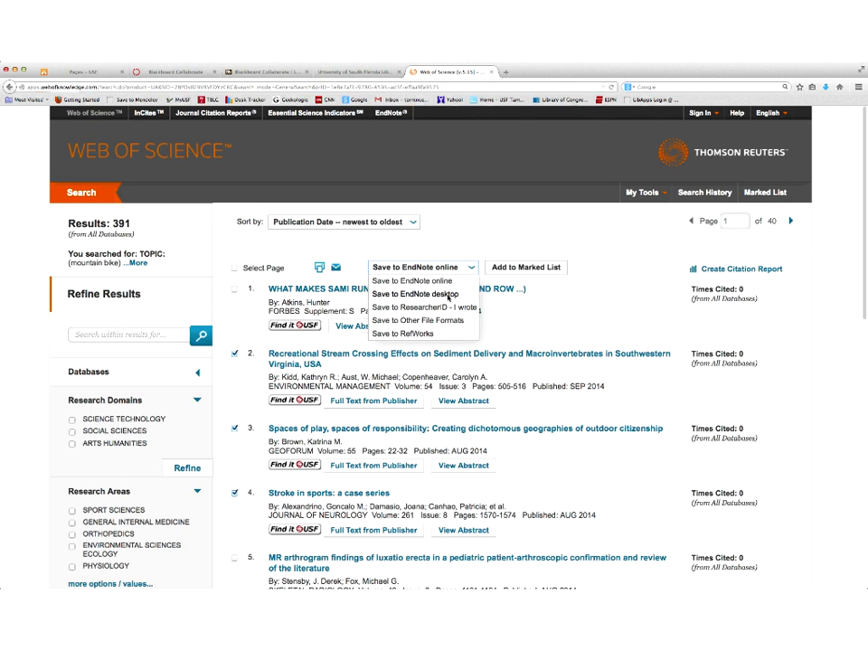
click(447, 295)
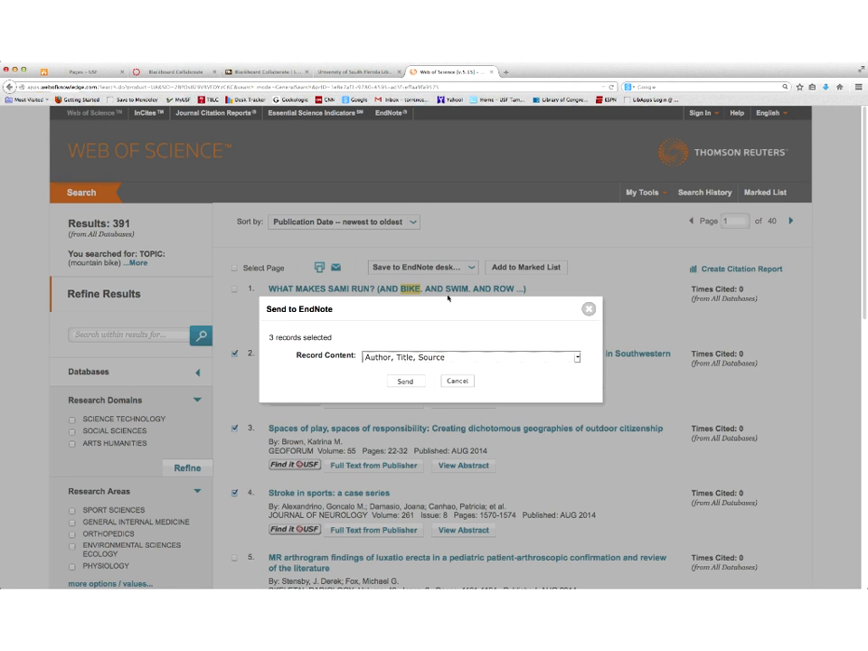
click(407, 382)
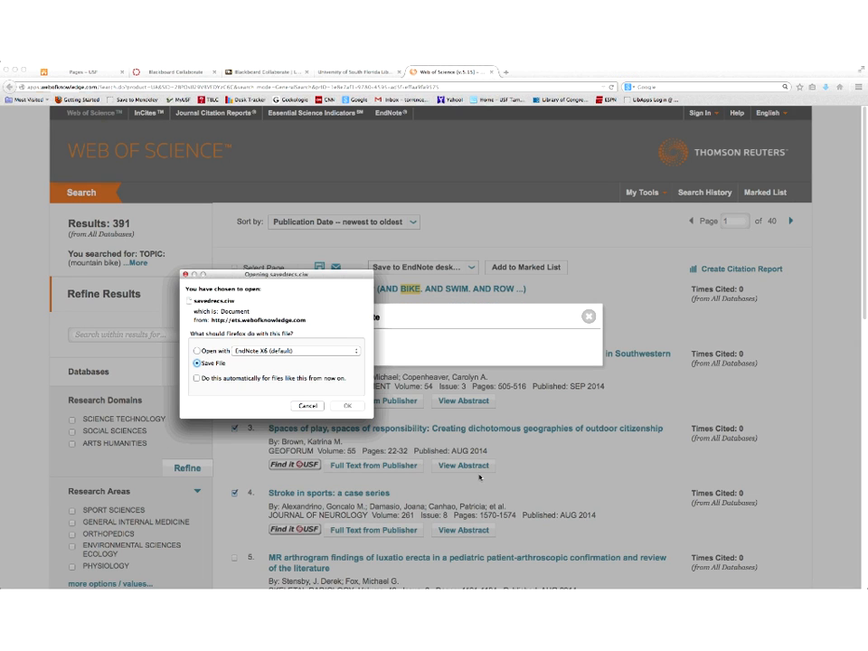
Open the exported savedrecs.ciw file with EndNote X6 and bring the library window into focus.
click(197, 350)
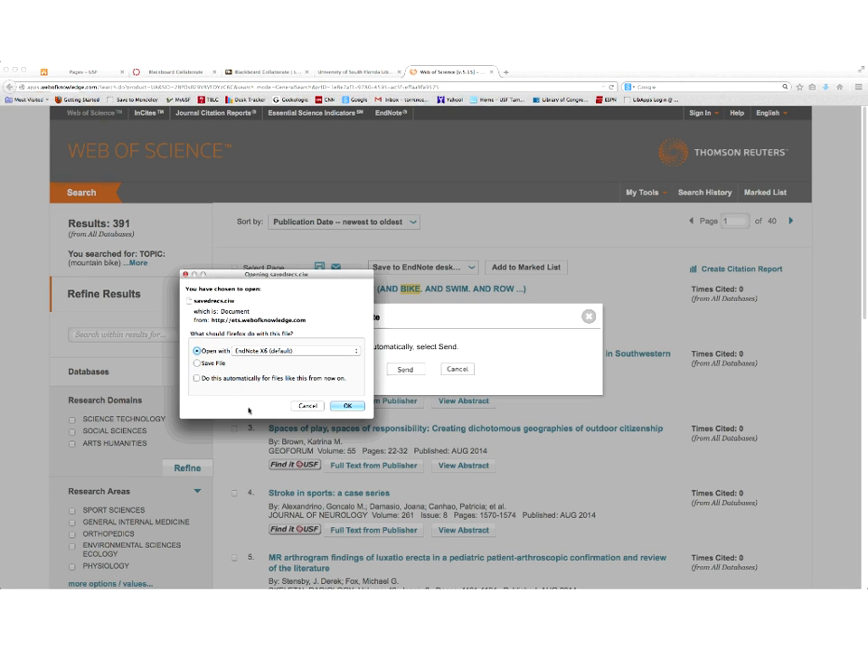
click(348, 406)
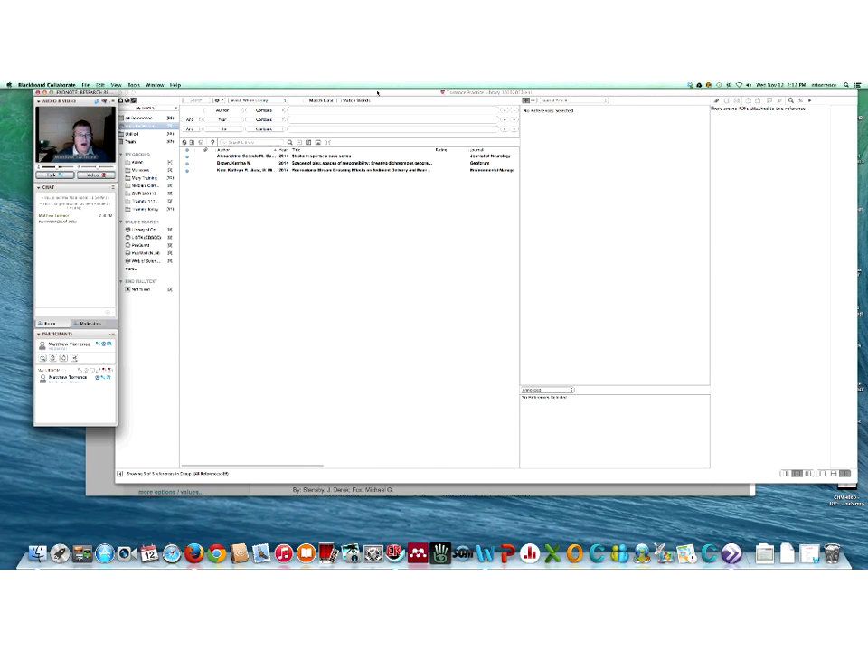
drag(377, 92, 383, 93)
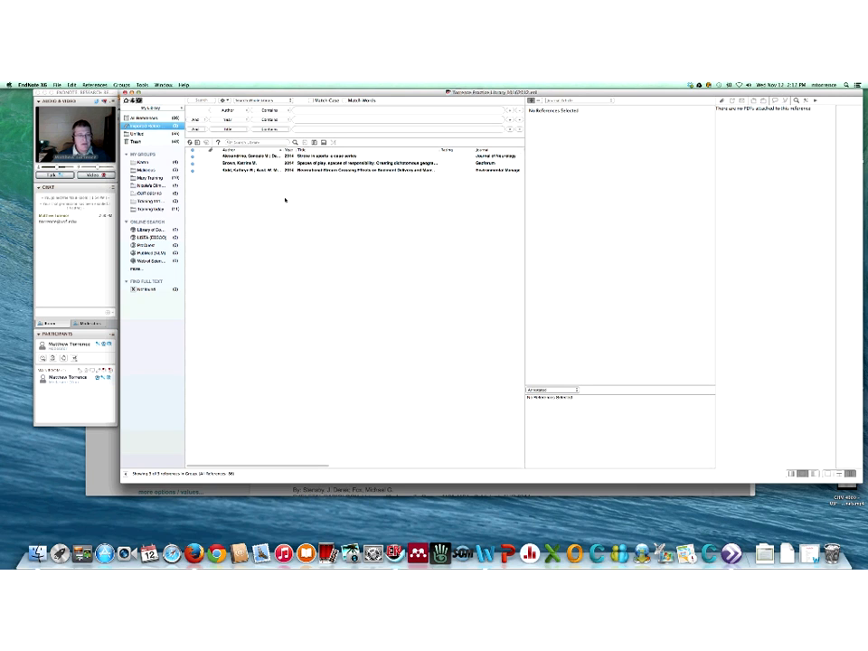
Select all three imported references and run Find Full Text on them, accepting the copyright and usage notice.
click(245, 156)
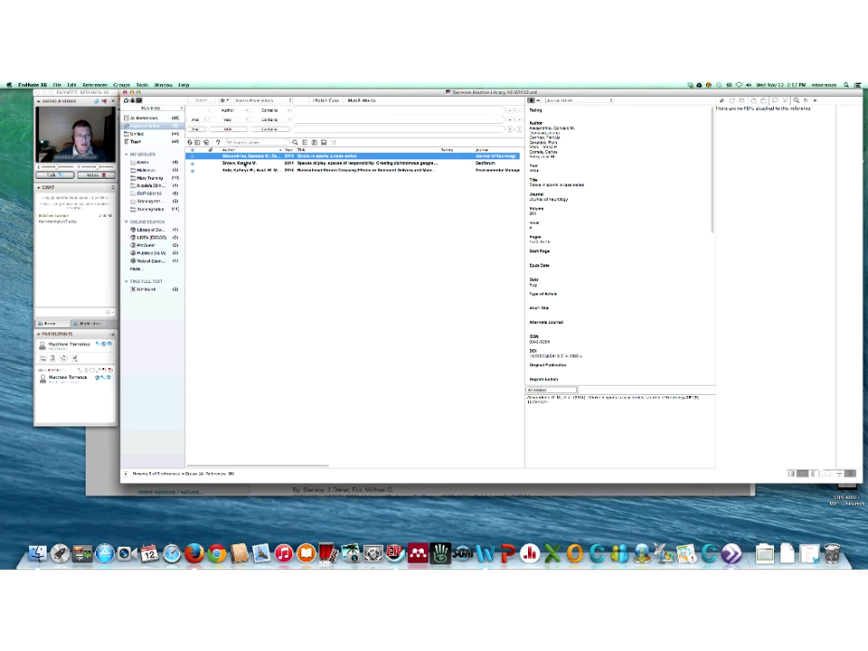
shift+click(242, 162)
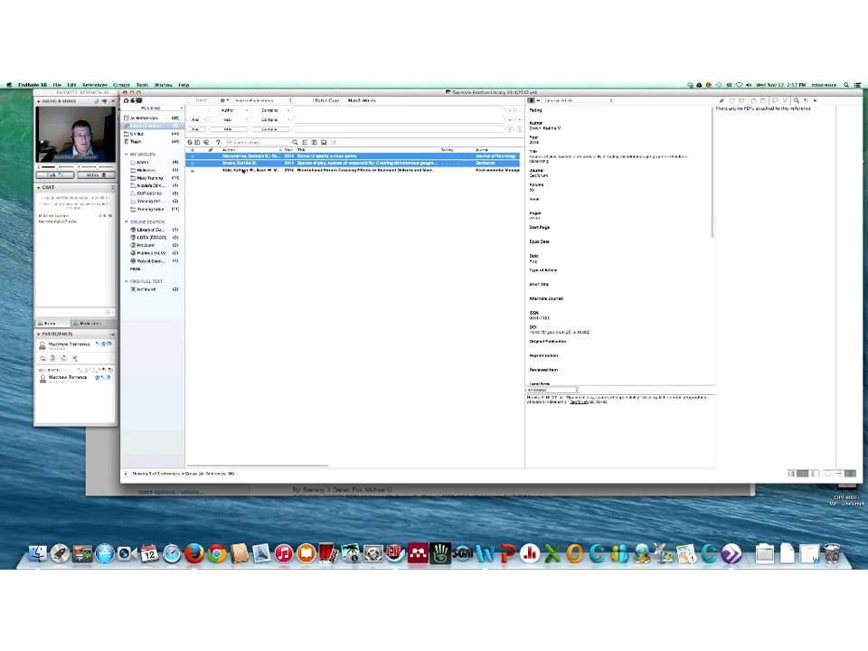
shift+click(243, 170)
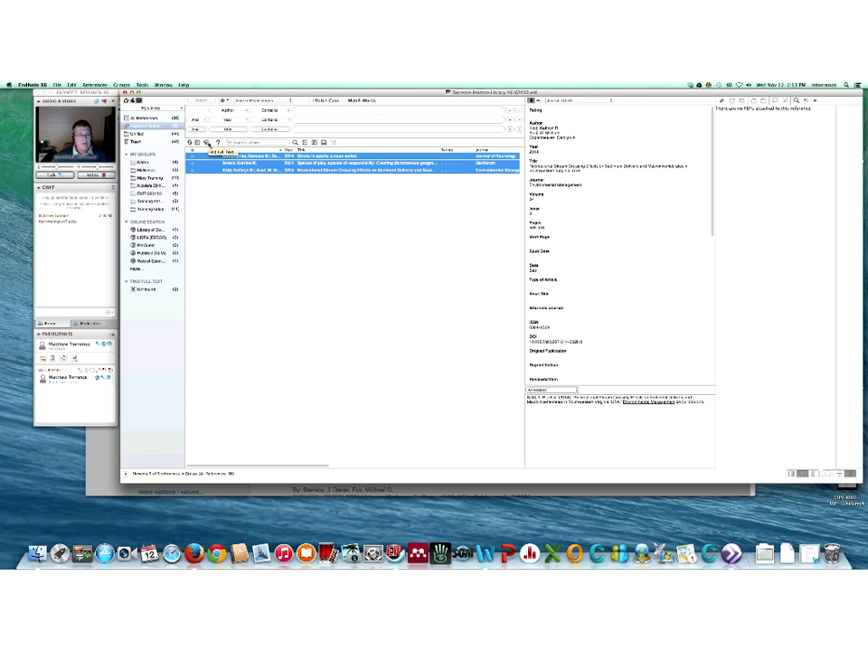
click(207, 145)
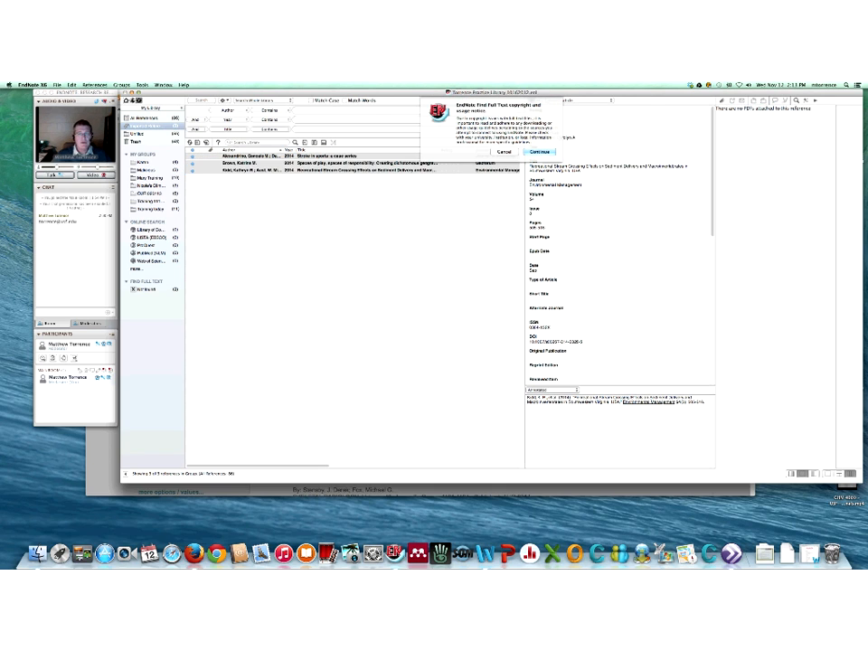
click(533, 153)
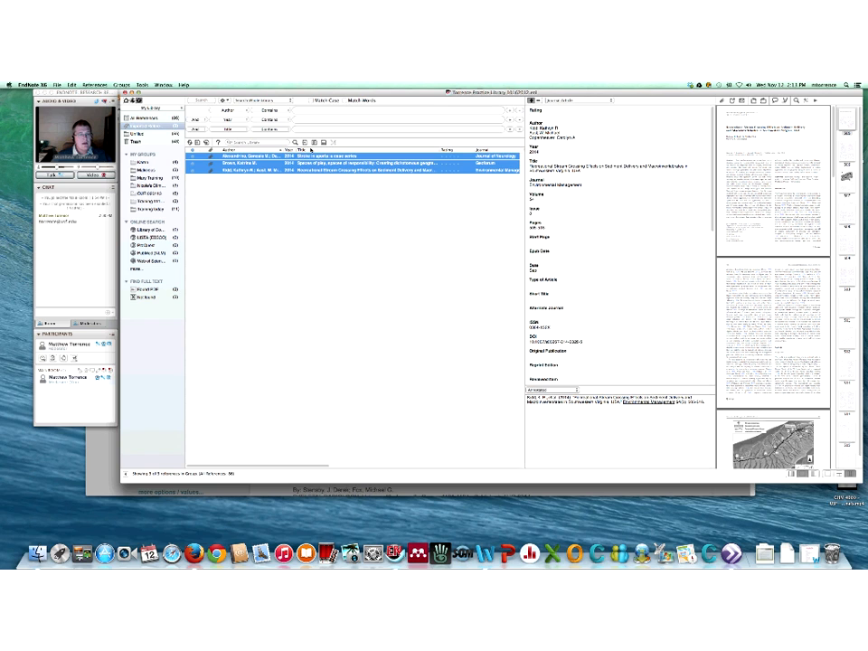
Add all three imported references to the existing group listed just above Training today and show that group.
click(310, 157)
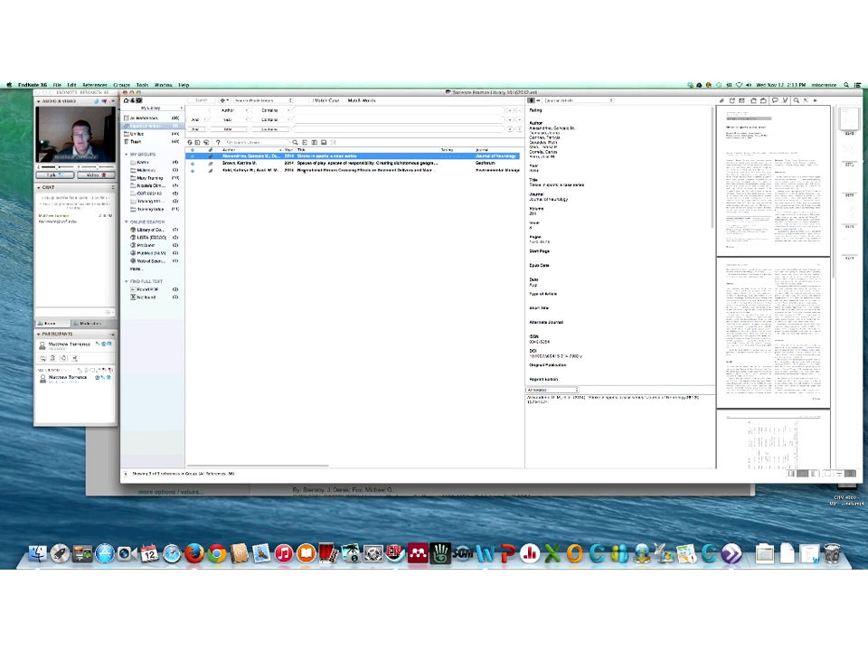
shift+click(255, 163)
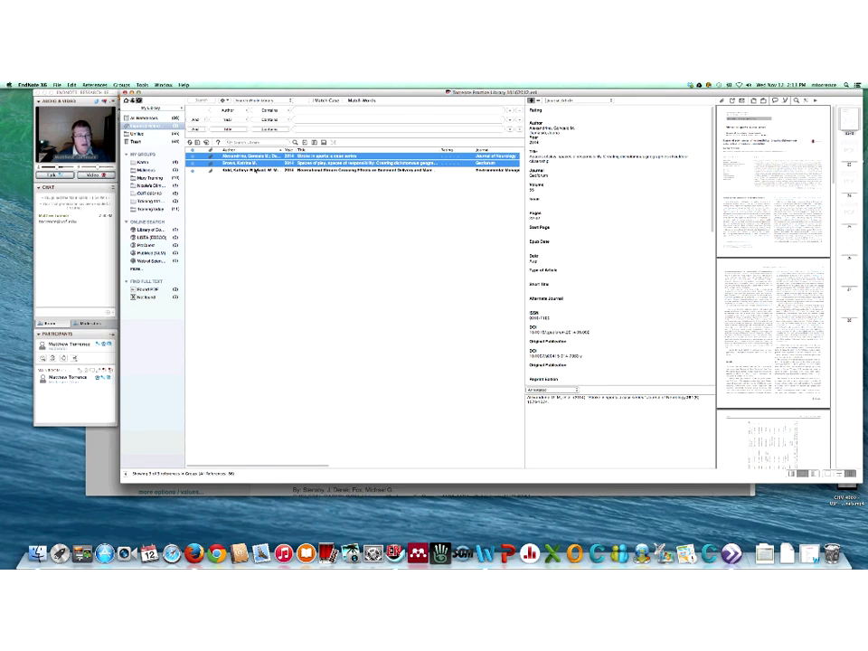
shift+click(256, 169)
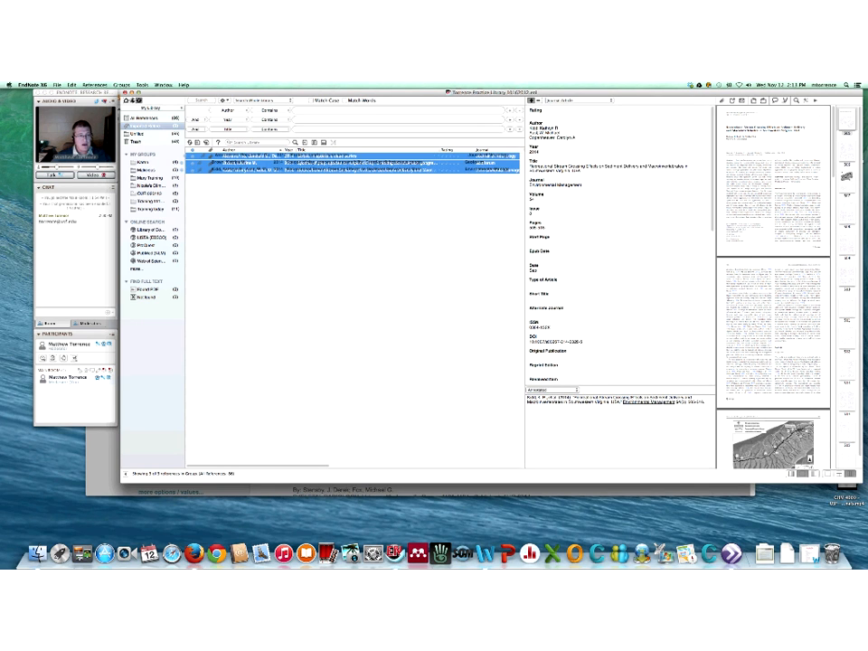
click(157, 201)
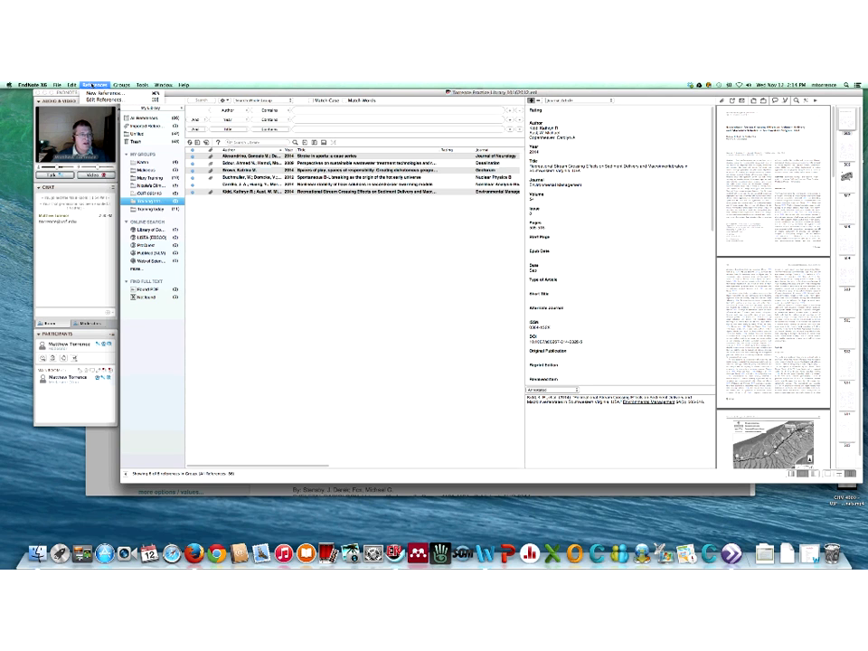
Try to import savedrecs-12.ciw from the Downloads folder, sorted by Date Added, using EndNote Import, Import All and No Translation.
click(94, 85)
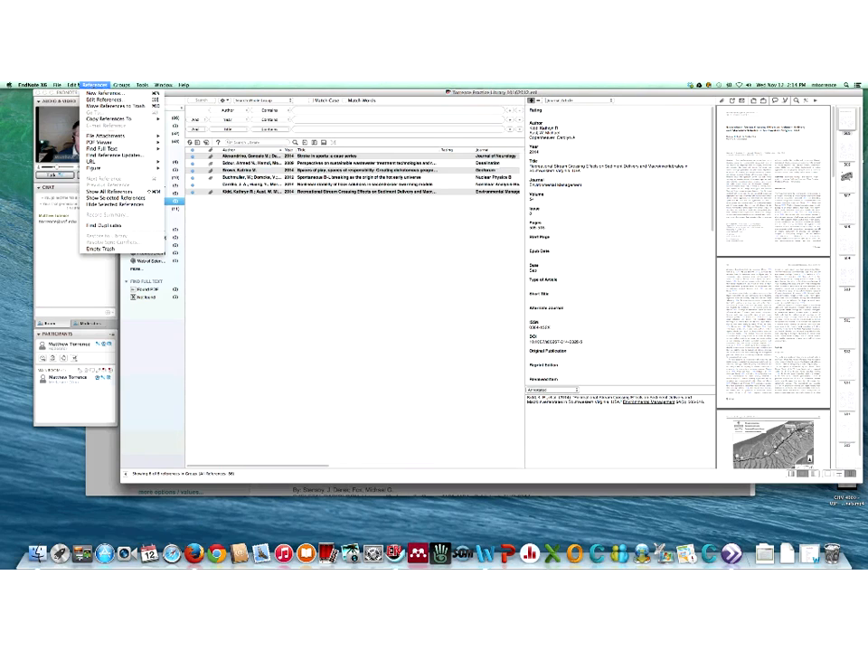
mouse_move(56, 86)
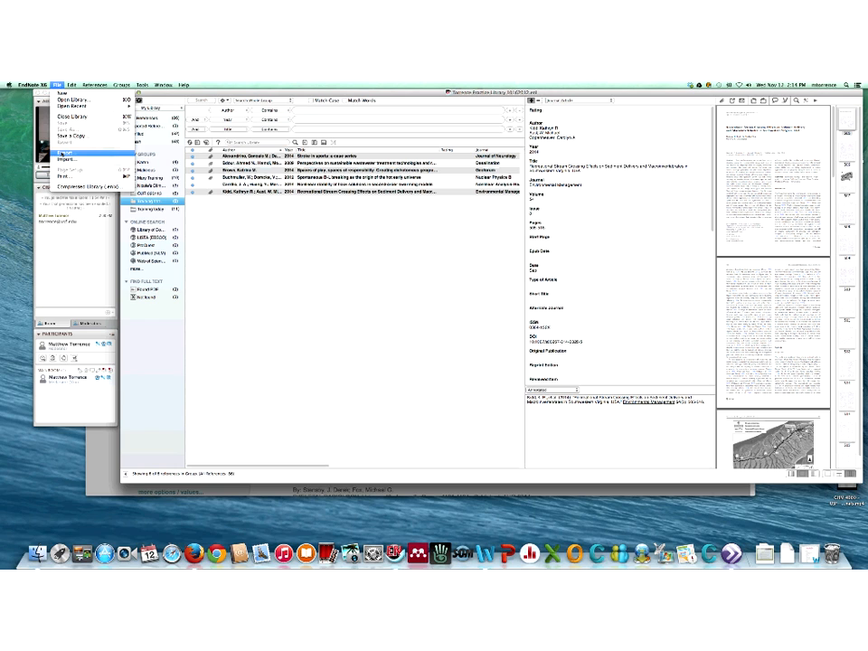
click(67, 159)
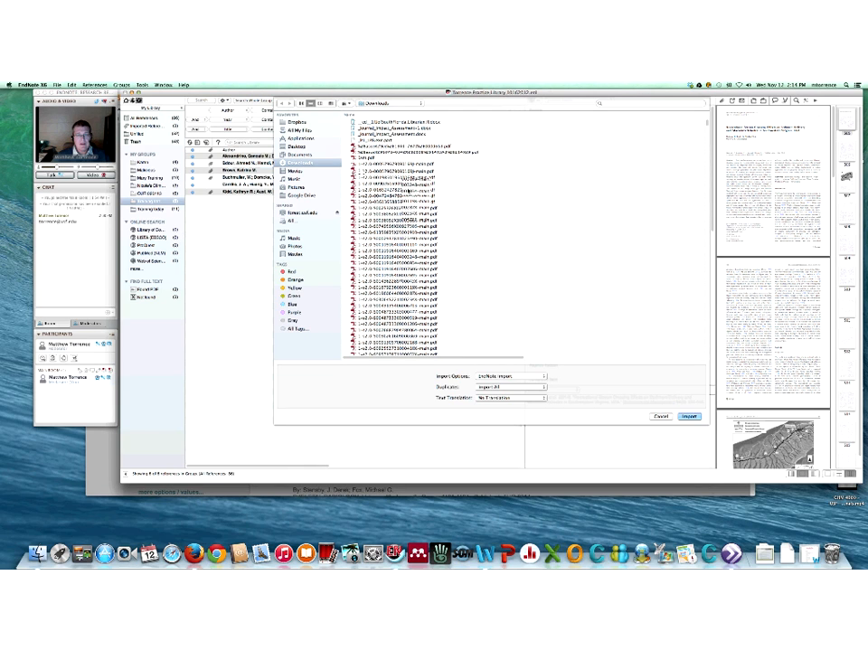
scroll(407, 194, down, 10)
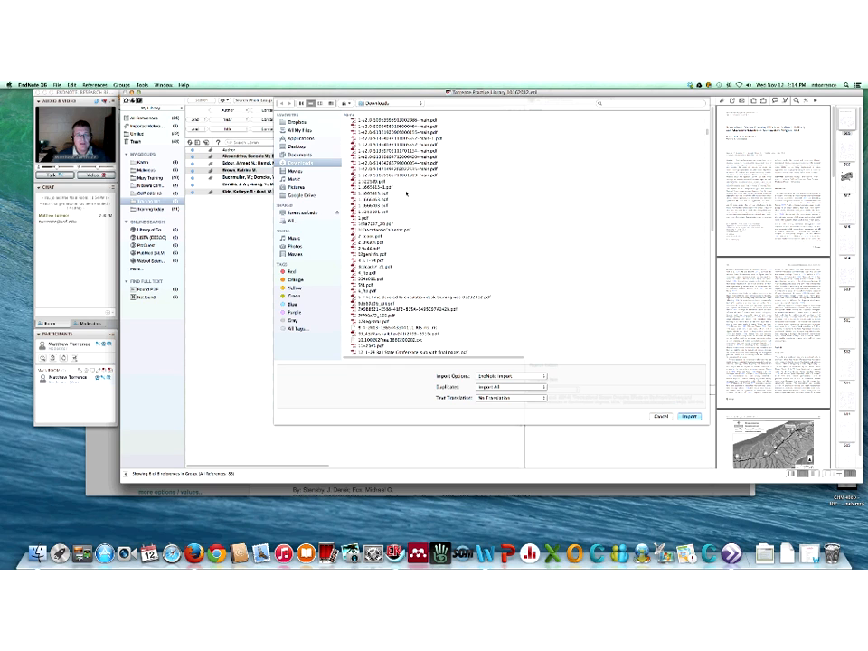
scroll(406, 194, down, 3)
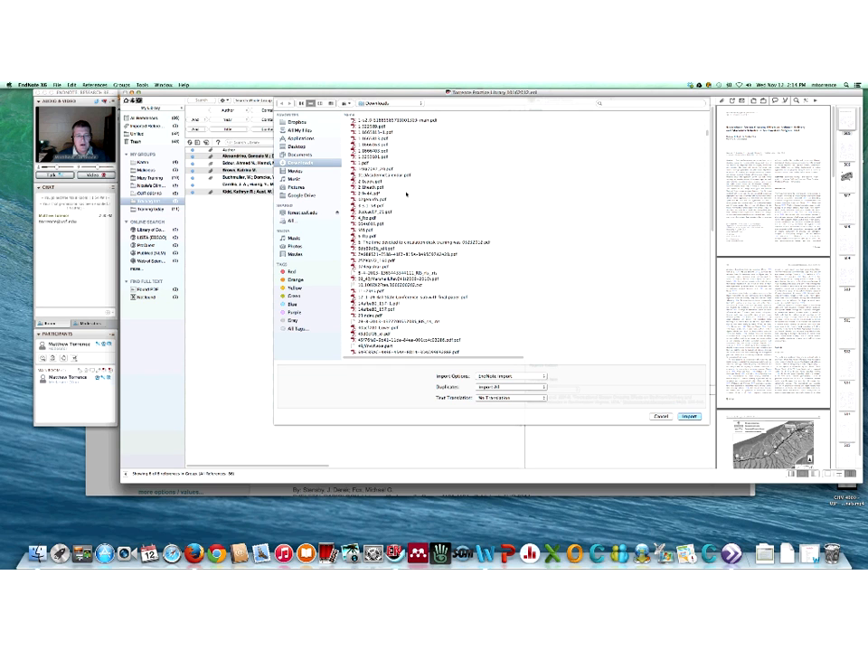
scroll(406, 194, down, 3)
scroll(407, 194, down, 5)
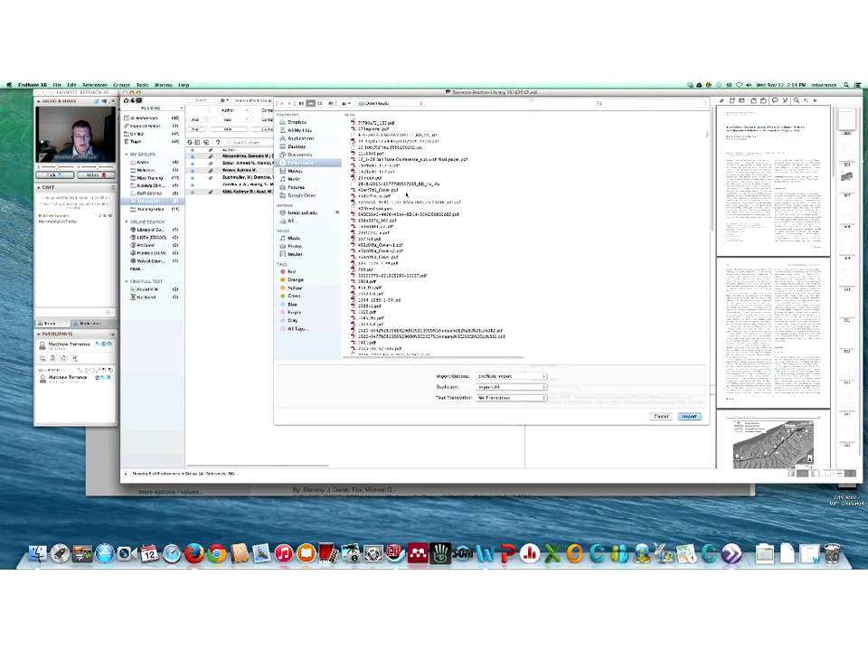
scroll(406, 194, down, 5)
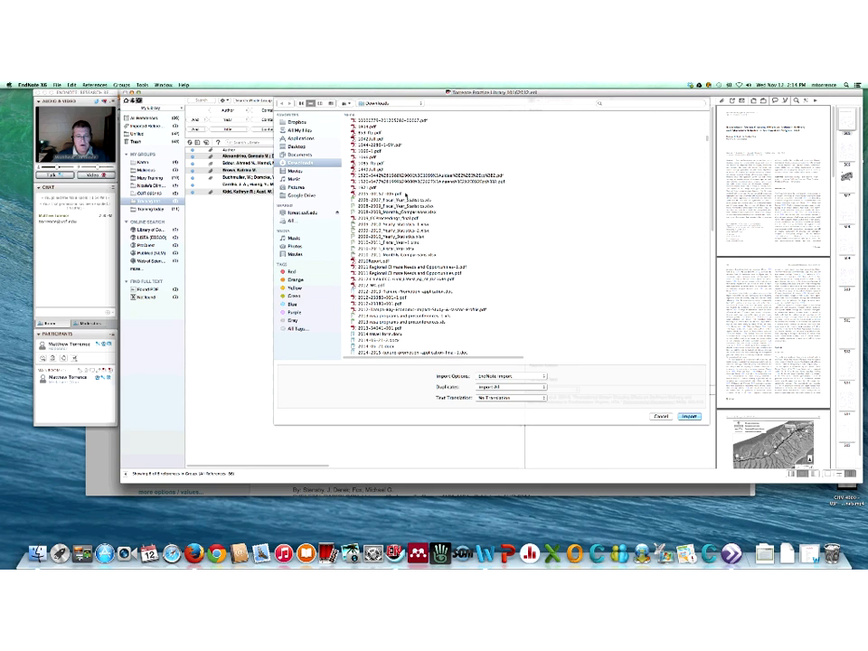
scroll(406, 194, down, 5)
click(347, 104)
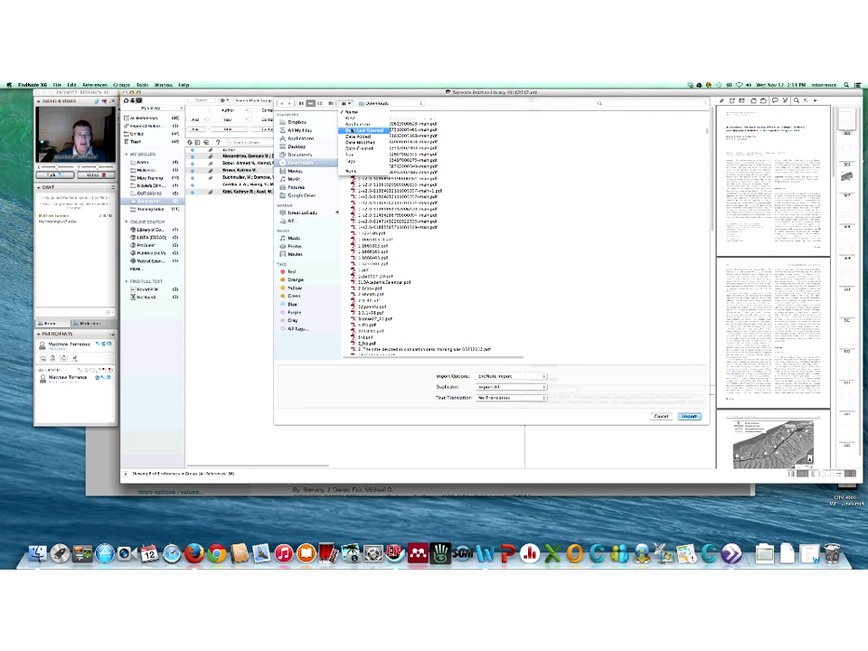
click(352, 136)
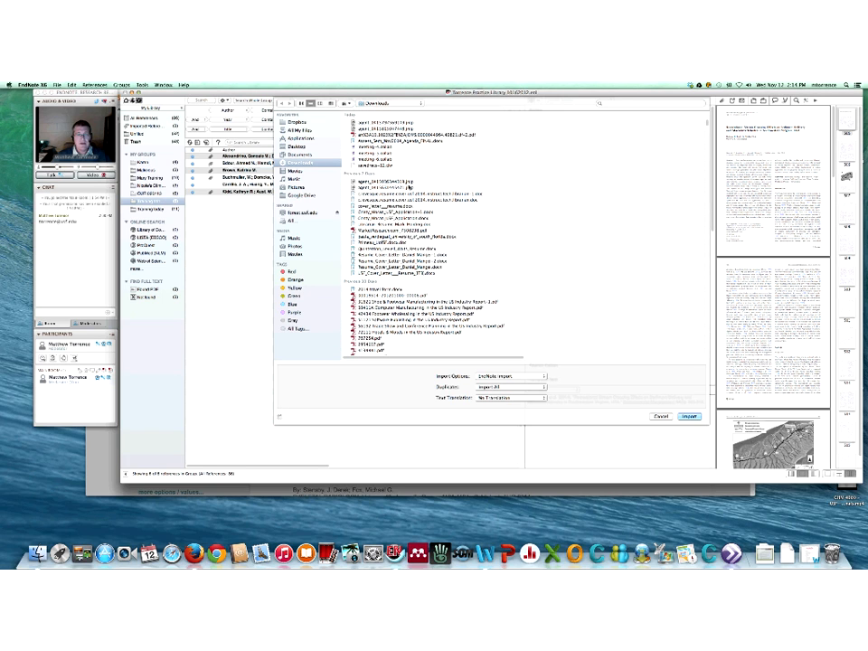
click(389, 166)
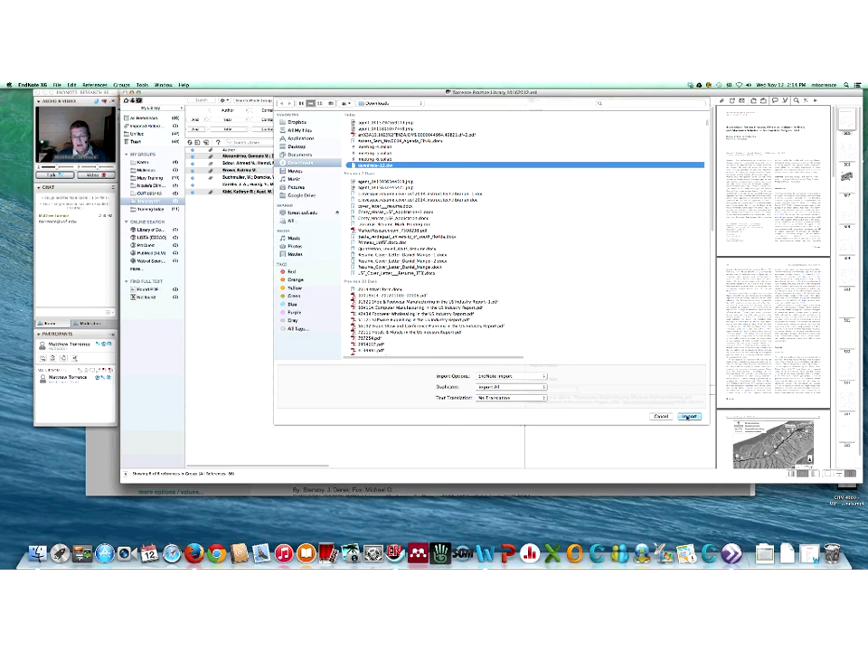
click(689, 417)
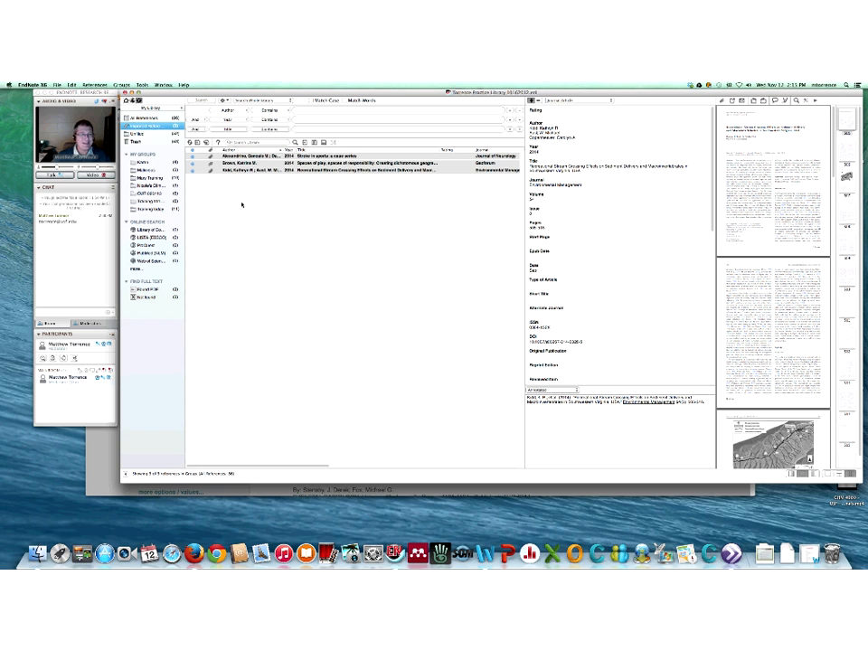
Switch to Firefox and search ScienceDirect for "mountain bike".
click(57, 84)
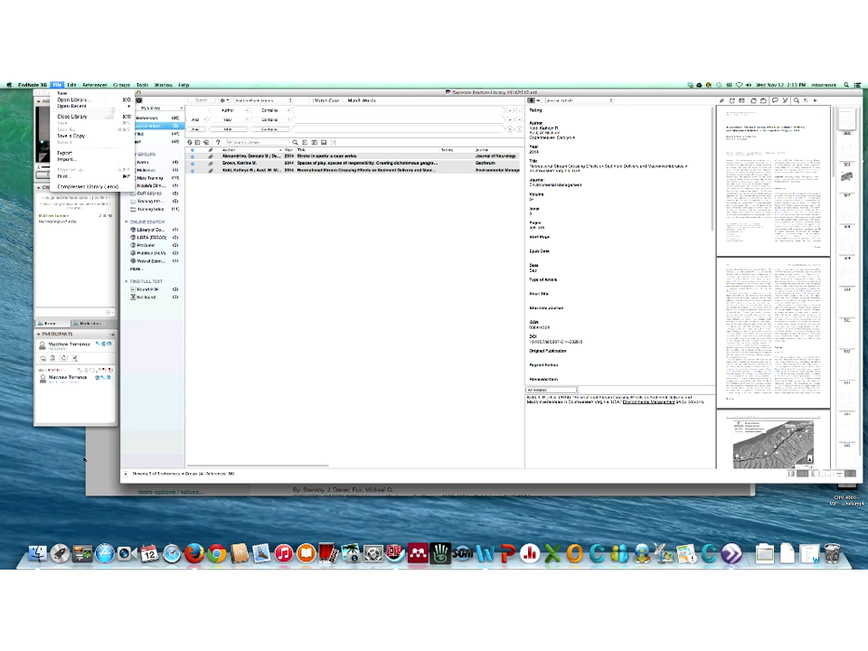
click(194, 553)
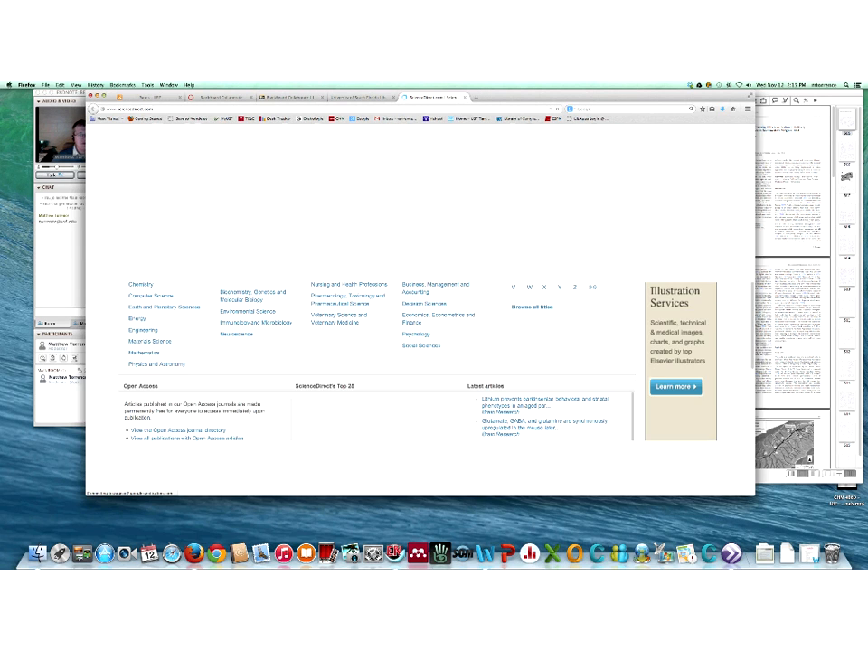
click(187, 200)
text(moun)
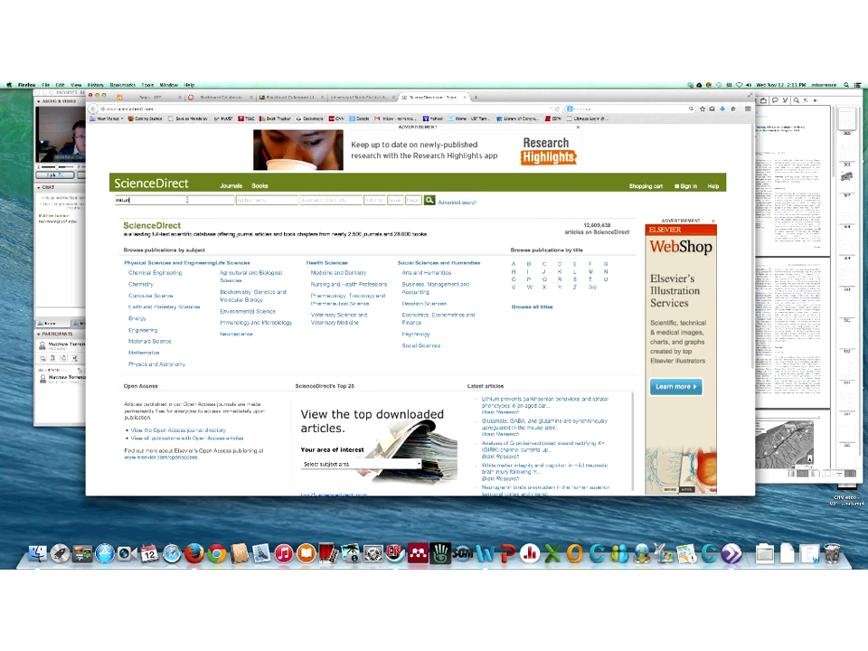
text(tain bike)
key(Return)
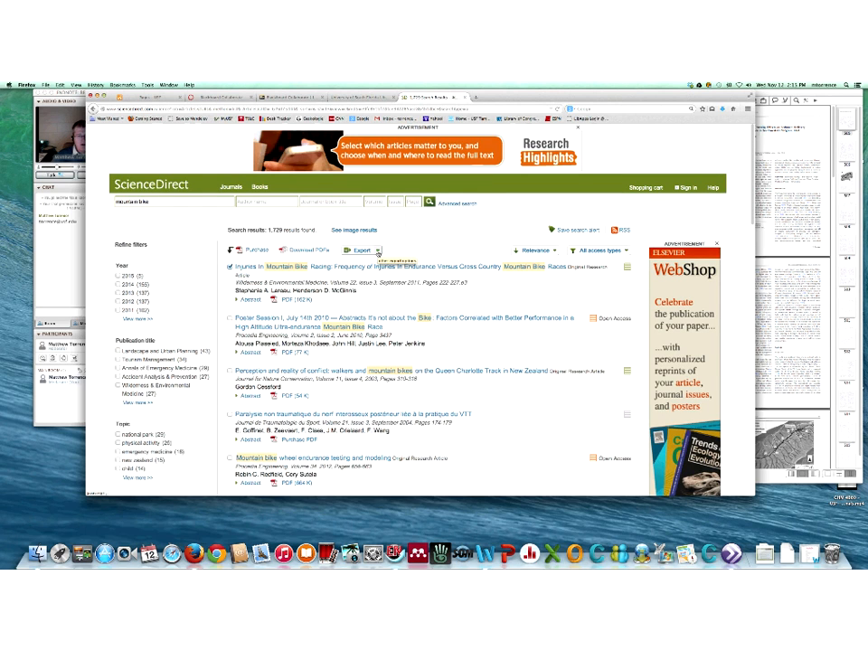
Export the first ScienceDirect result as RIS with Citation and Abstract, and open the file with EndNote X6.
click(378, 253)
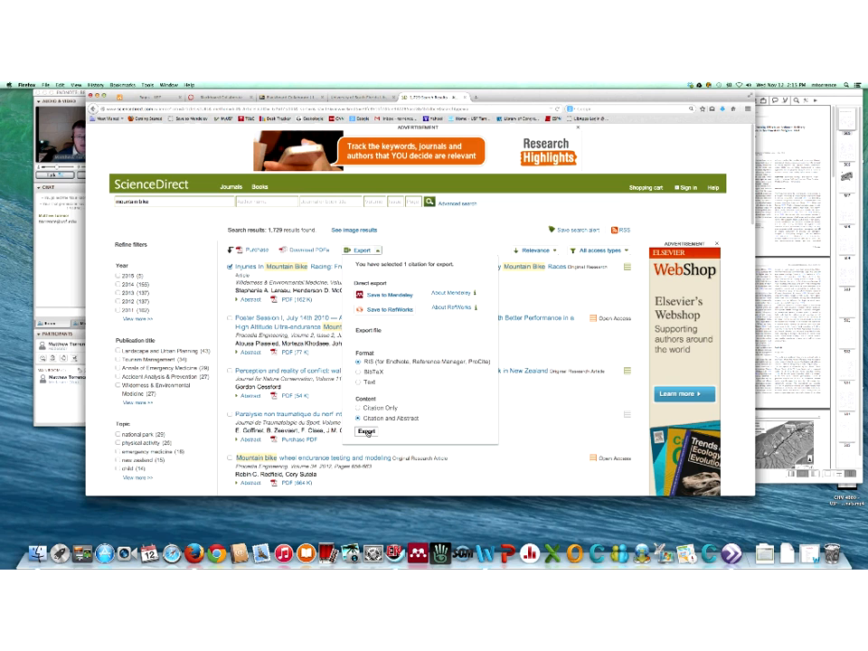
click(367, 431)
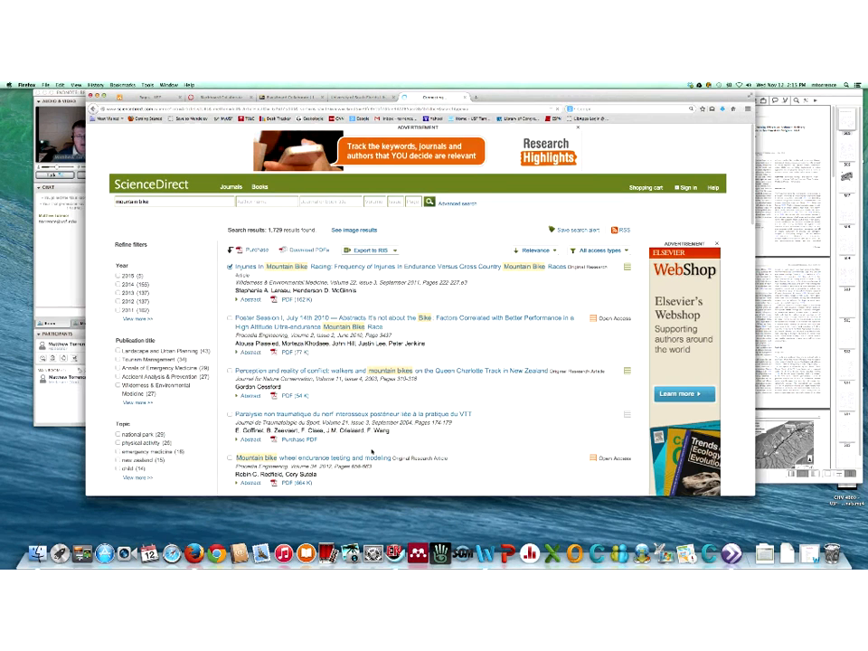
click(312, 312)
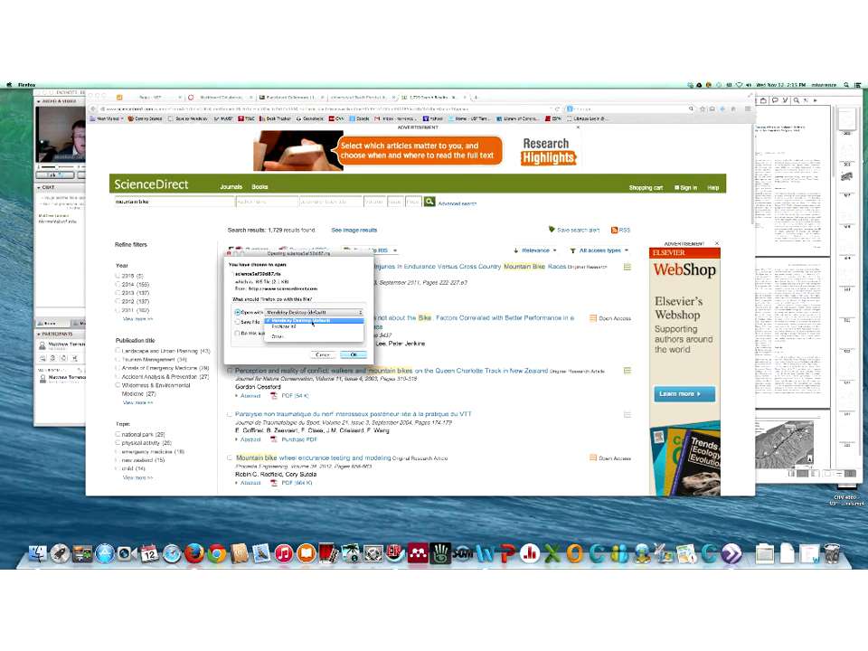
click(313, 325)
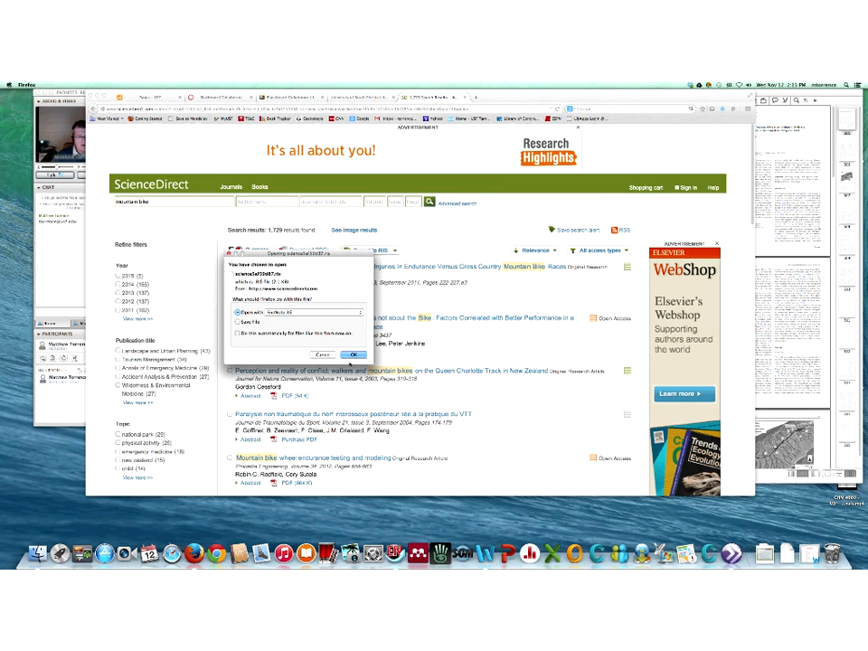
click(353, 355)
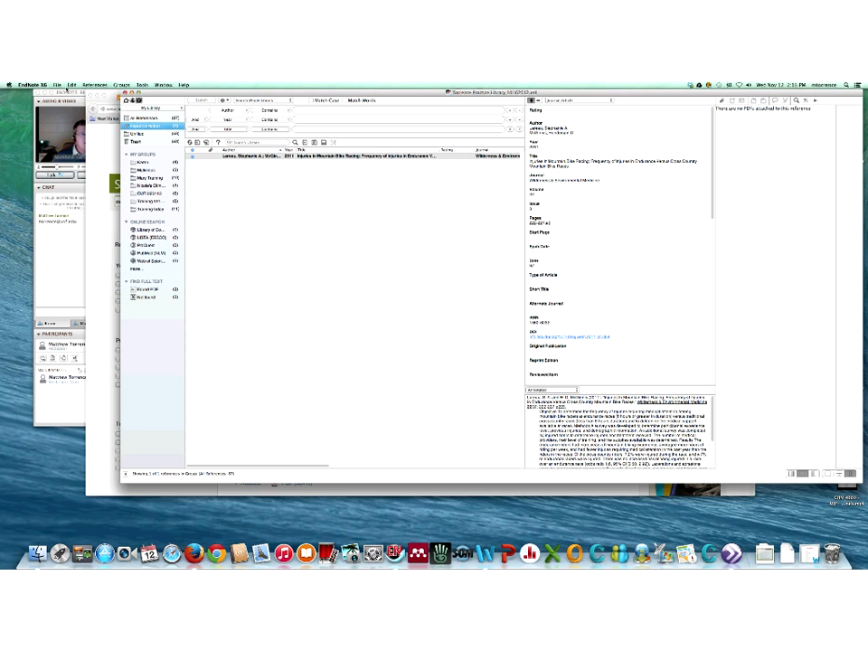
Import savedrecs-12.ciw from the Downloads folder using Multi-Filter (Special), Import All and No Translation.
click(57, 85)
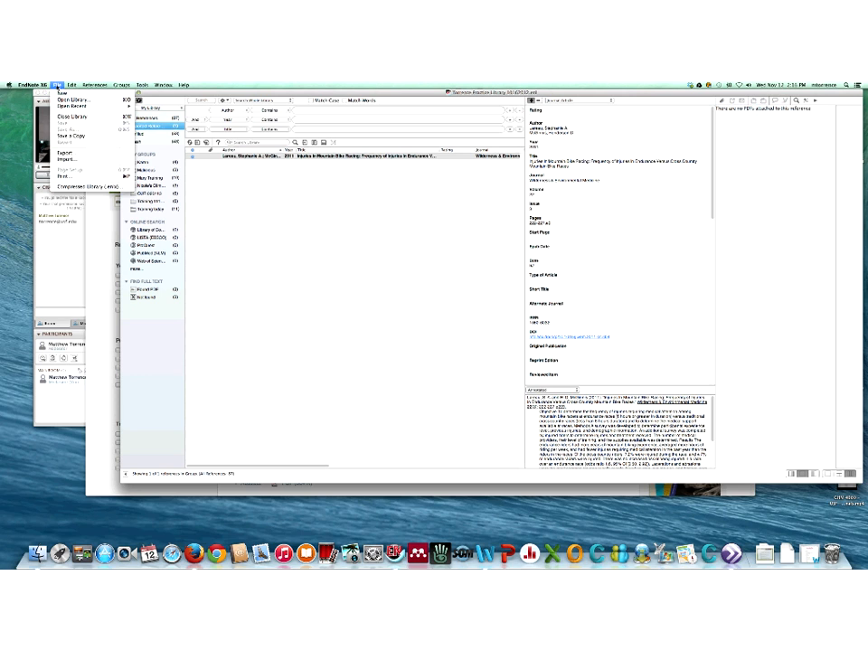
click(68, 160)
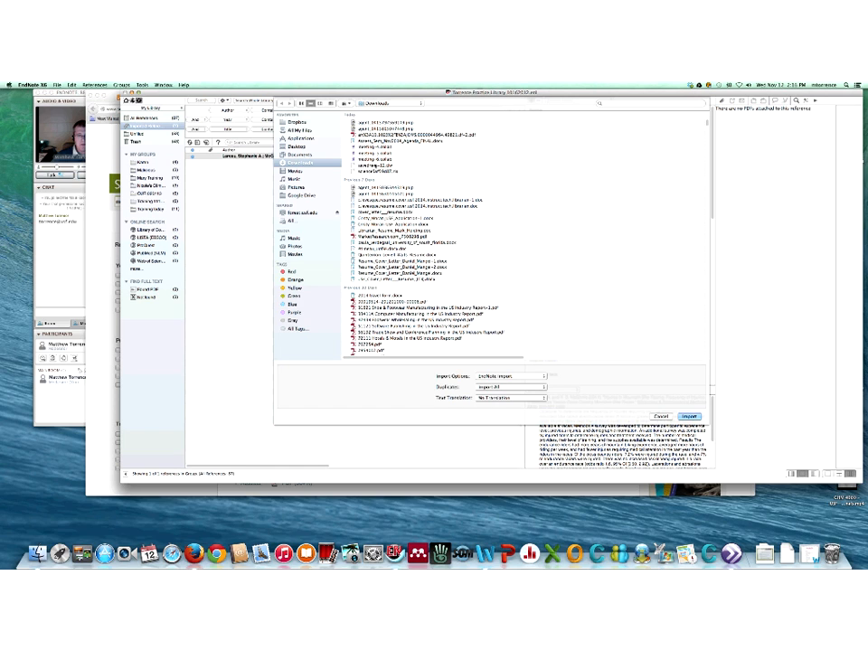
click(374, 164)
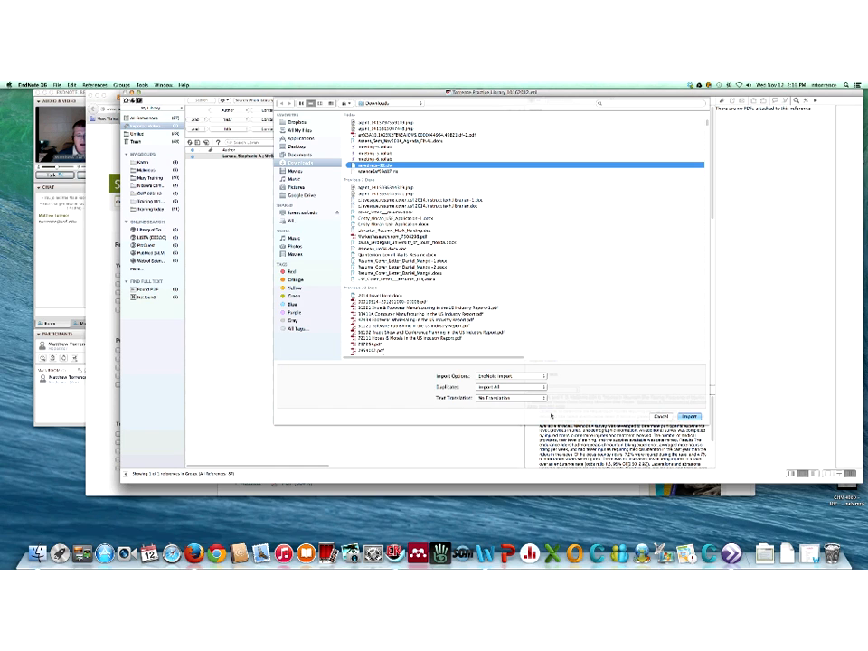
click(512, 376)
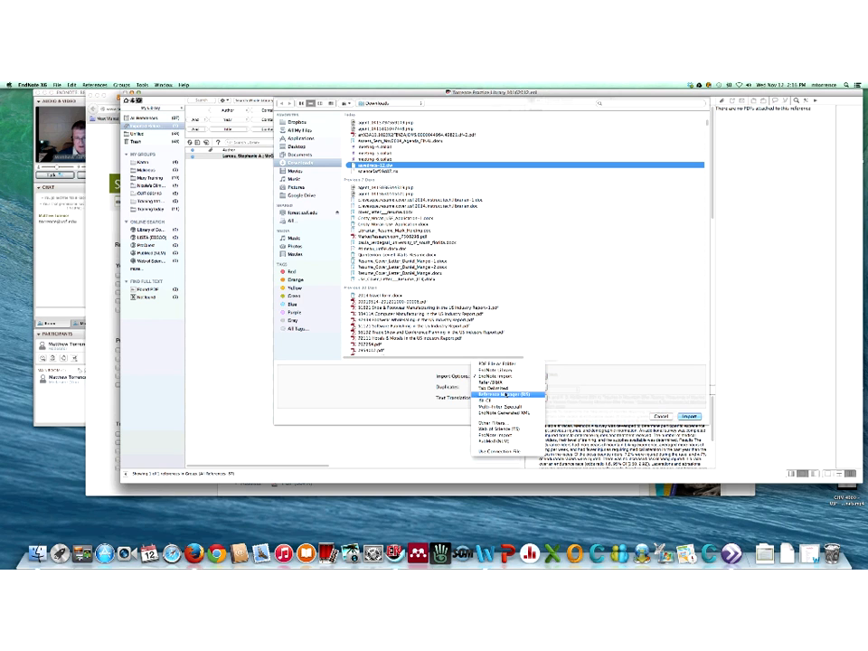
click(513, 405)
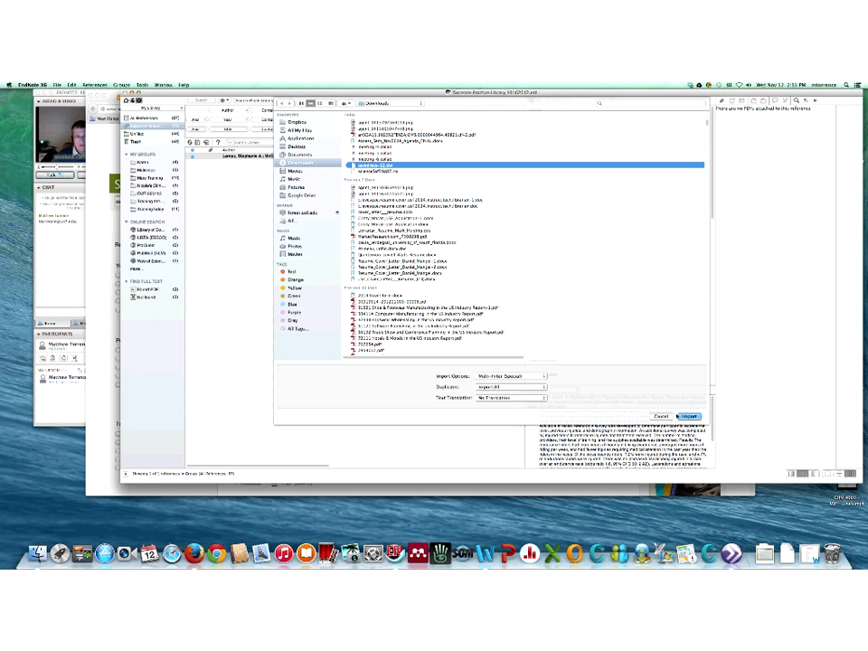
click(686, 416)
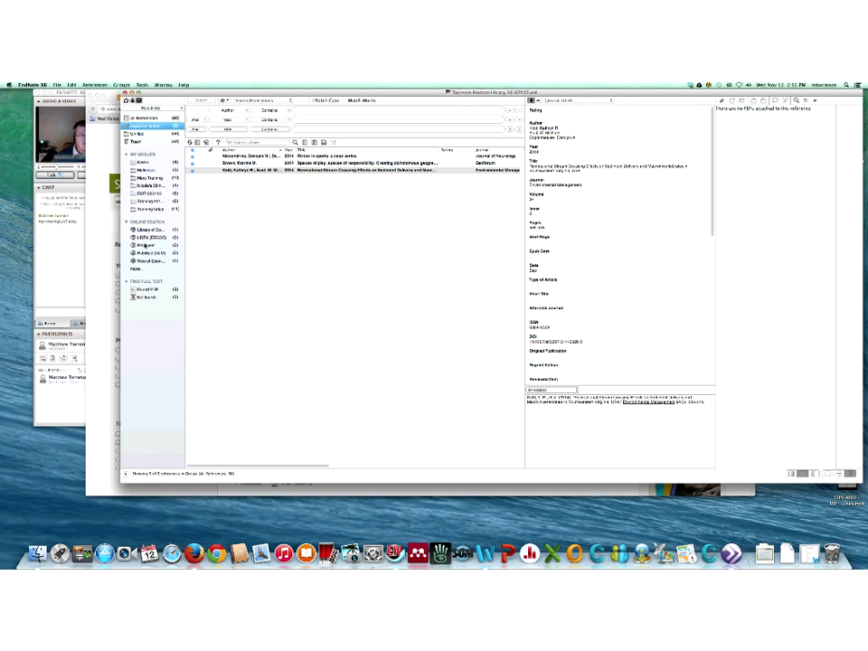
View the Library of Congress and Web of Science online search connections, and bring the Blackboard Collaborate window forward.
click(148, 230)
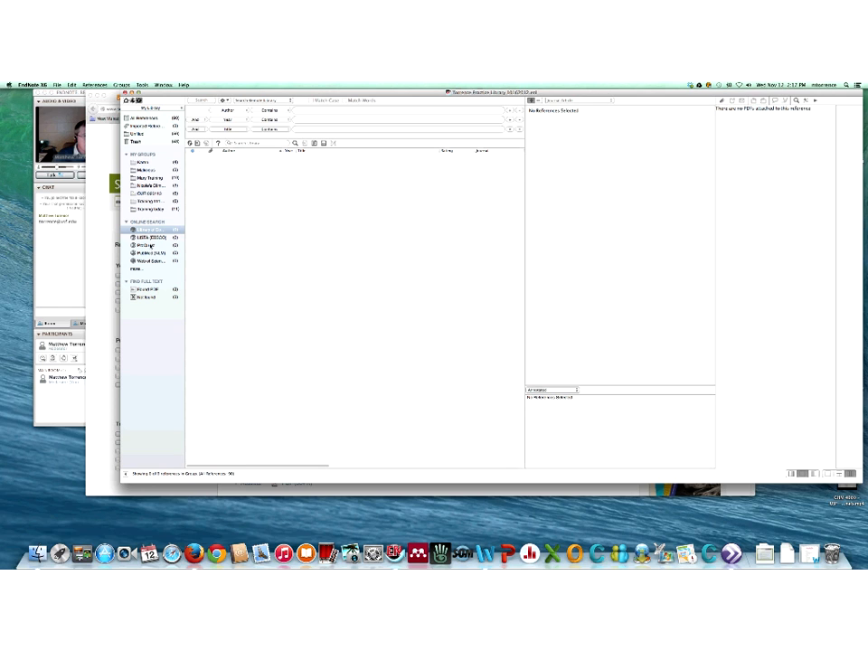
click(149, 261)
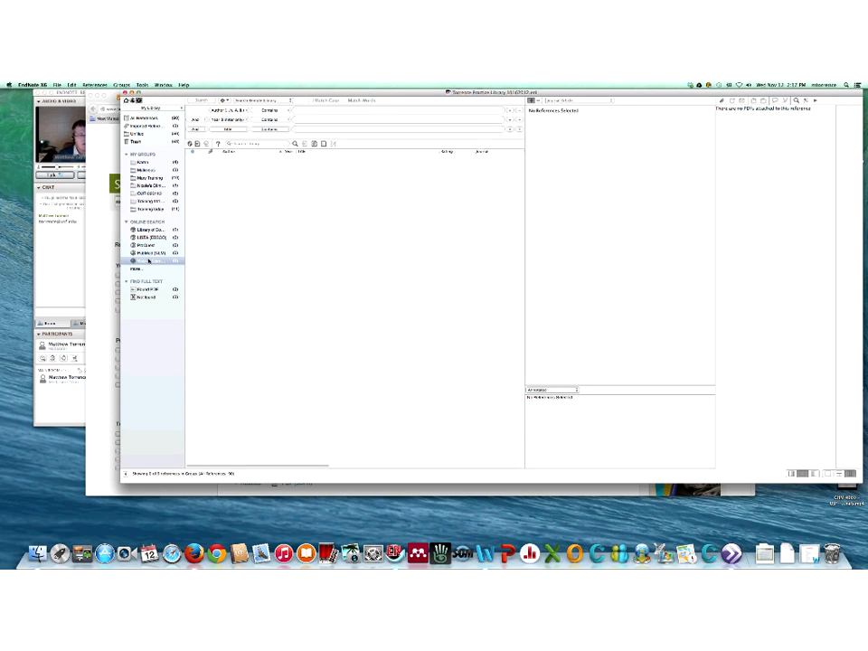
click(58, 94)
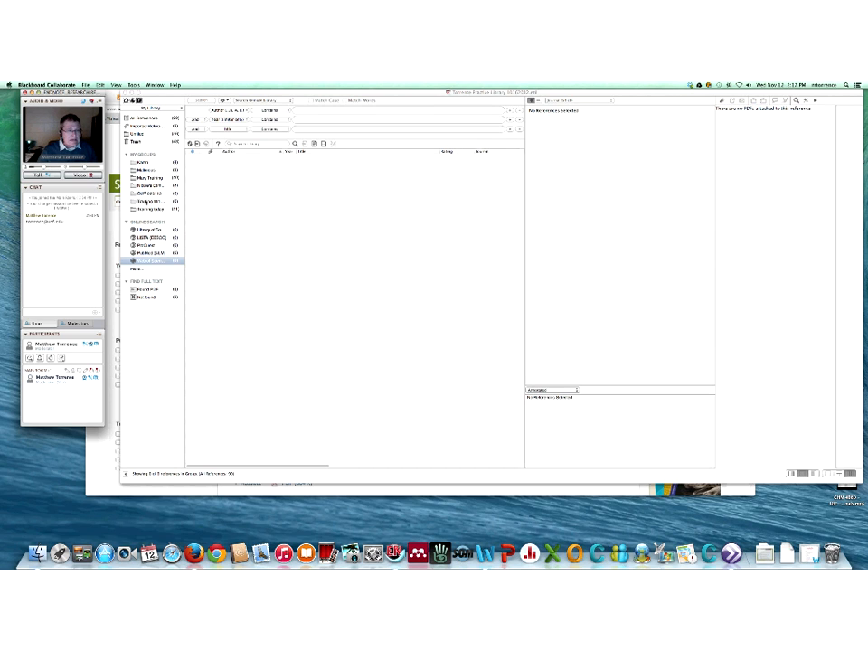
In the group just above Training today, highlight the opening lines of the abstract in the "Stroke in sports: a case series" PDF.
click(145, 201)
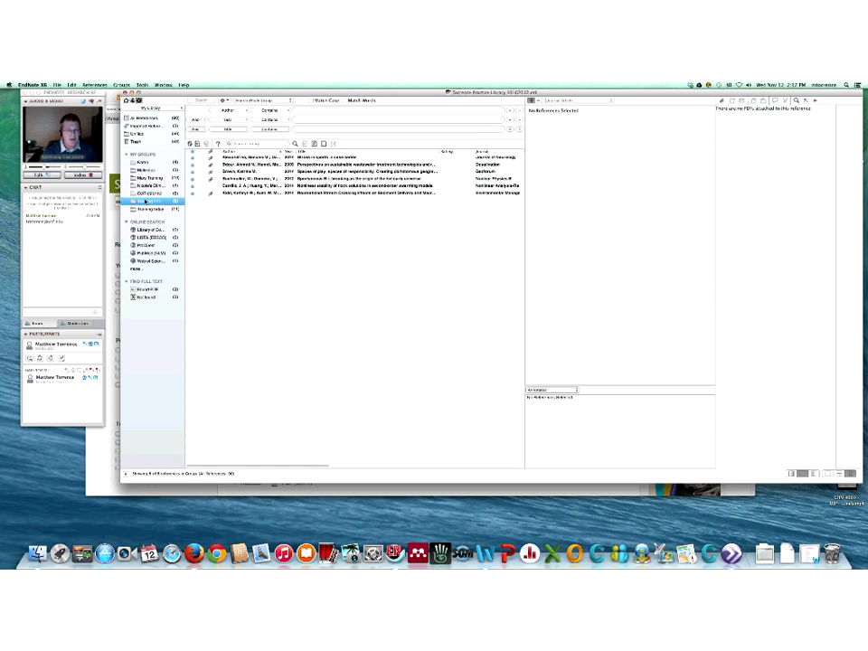
click(242, 158)
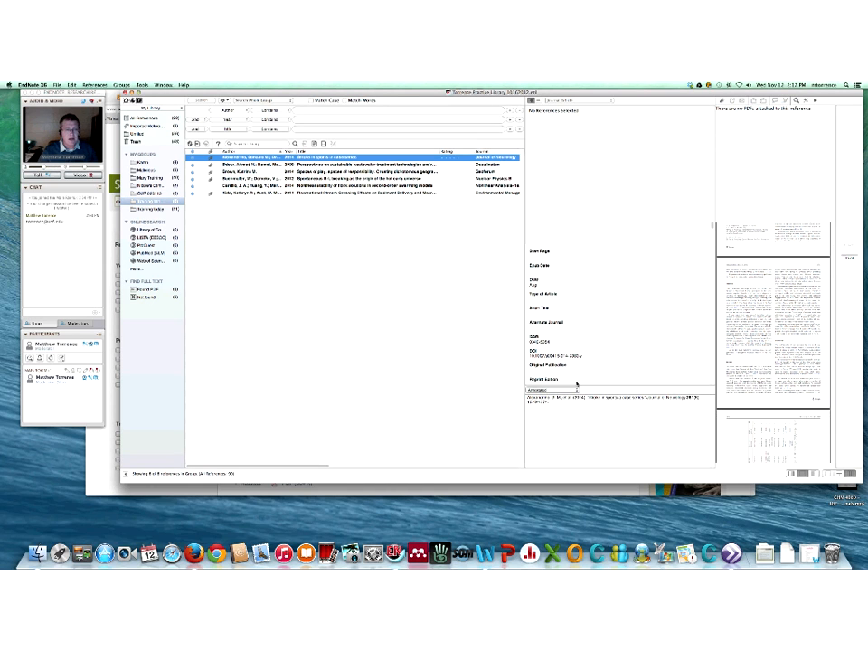
click(751, 158)
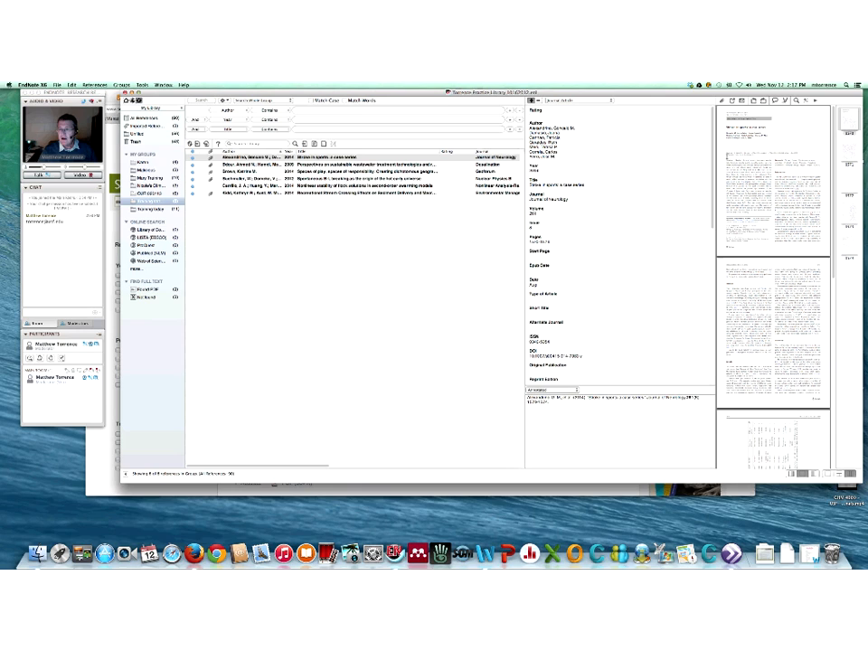
drag(728, 158, 771, 168)
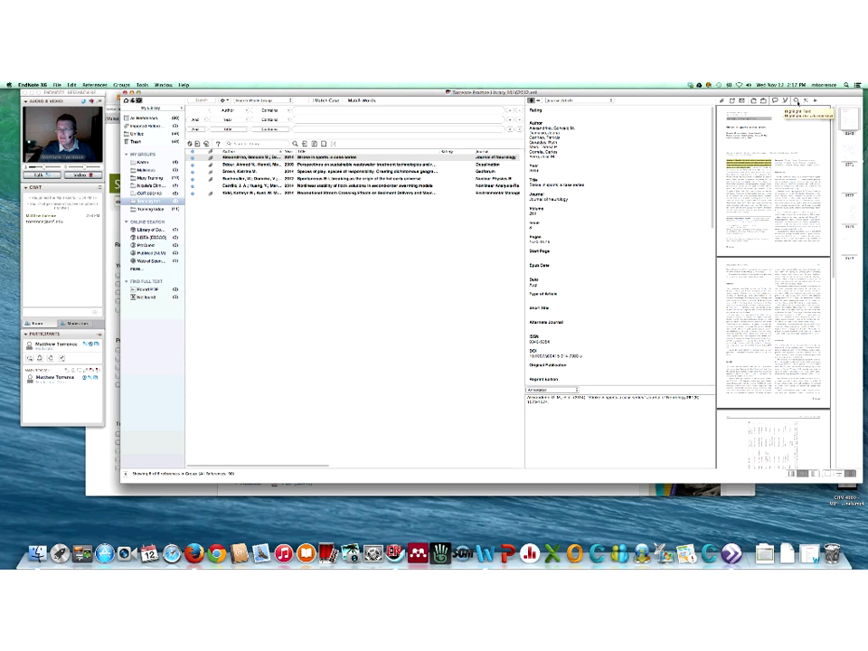
click(795, 102)
click(796, 101)
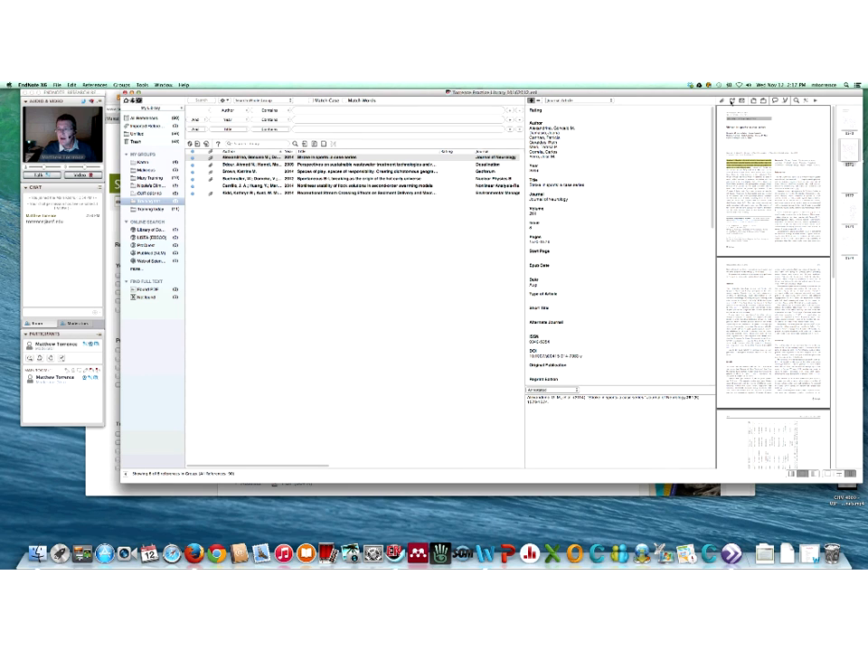
Save the PDF's highlighting, view the article in its own window, and close that window.
click(557, 299)
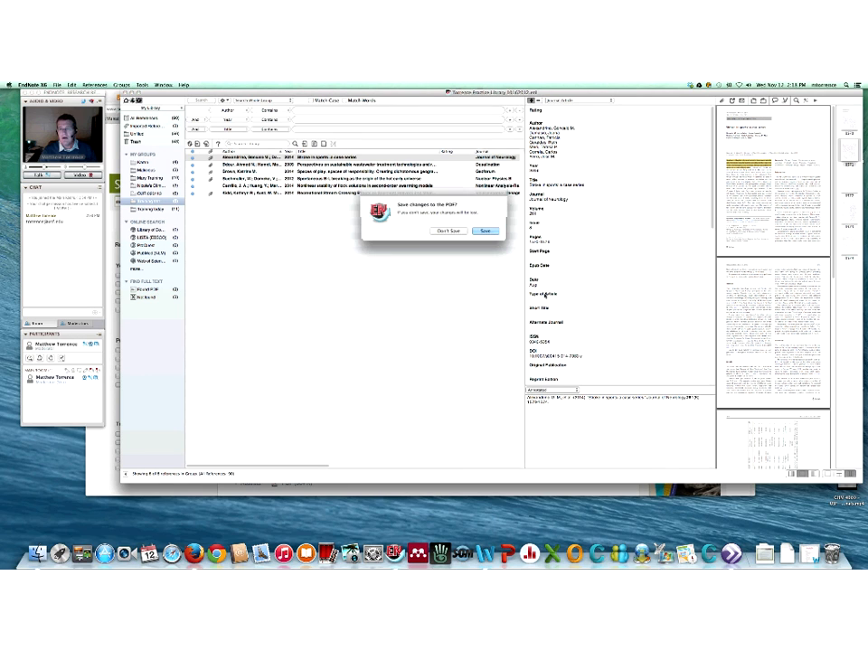
click(487, 230)
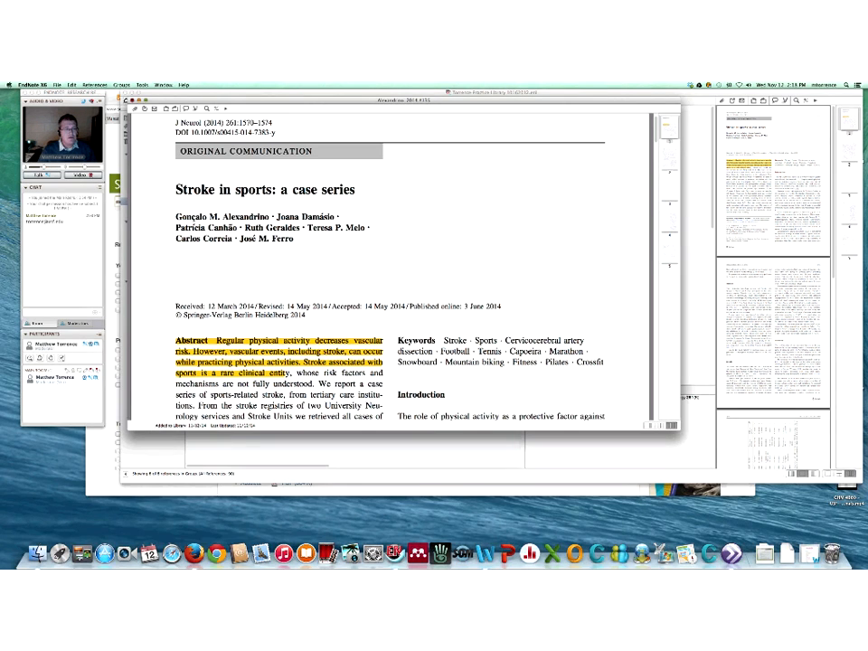
key(super+w)
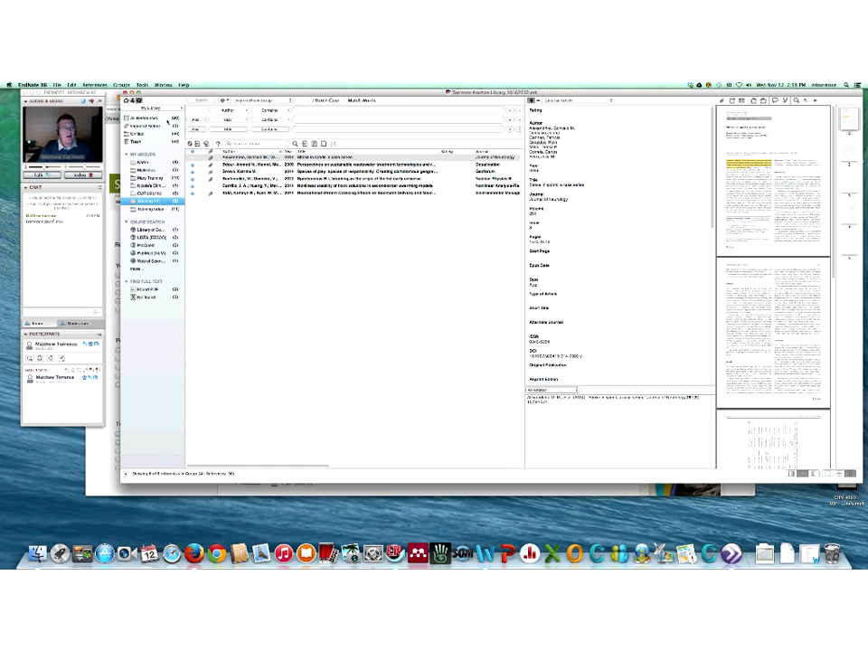
Find full text for all three imported references, add them to the group just above Training today and show that group.
click(166, 120)
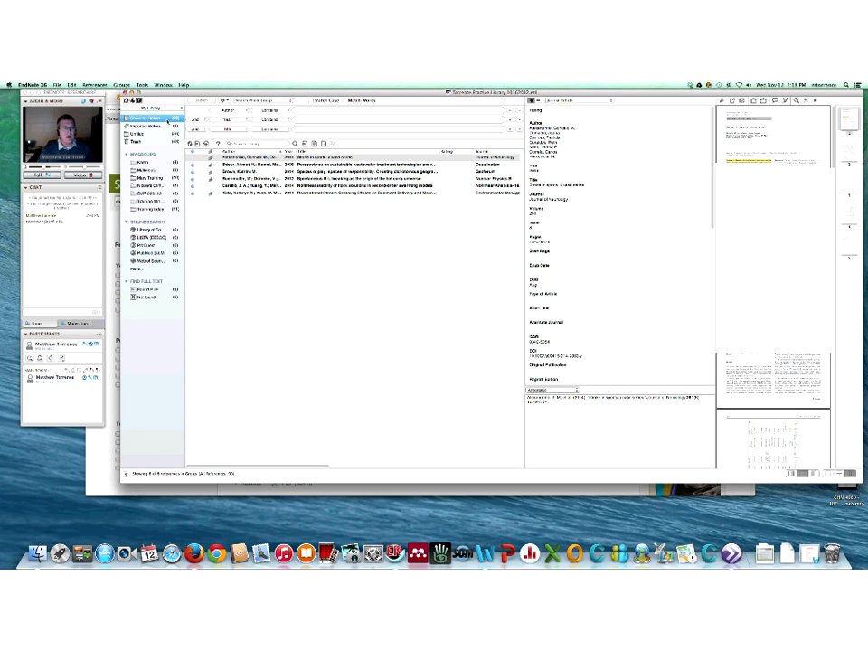
click(163, 126)
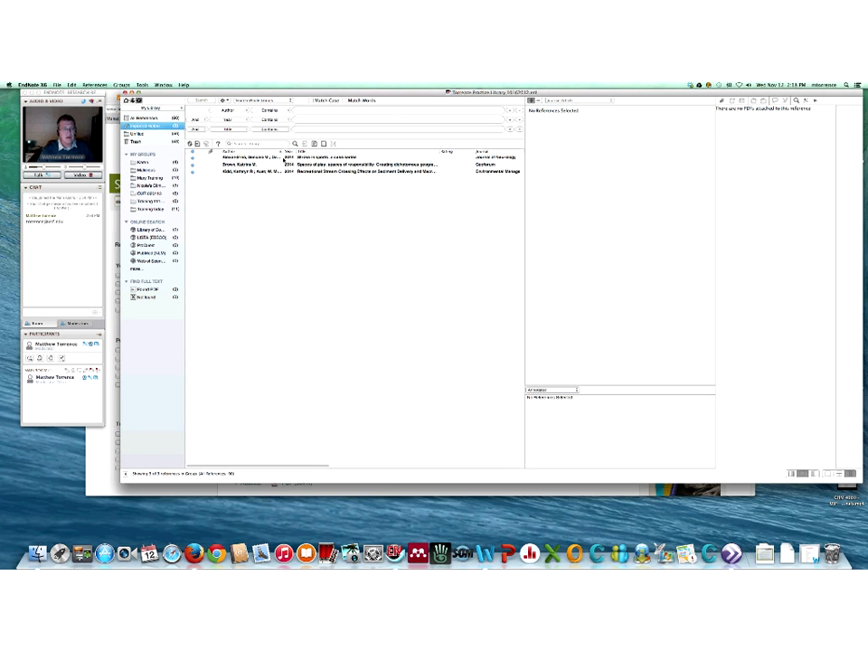
key(super+a)
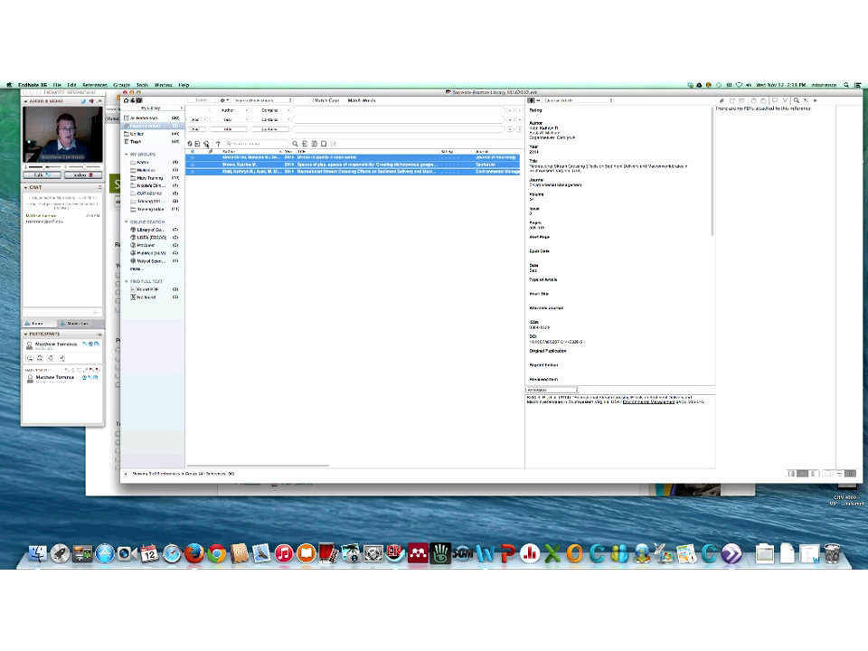
click(207, 144)
key(Return)
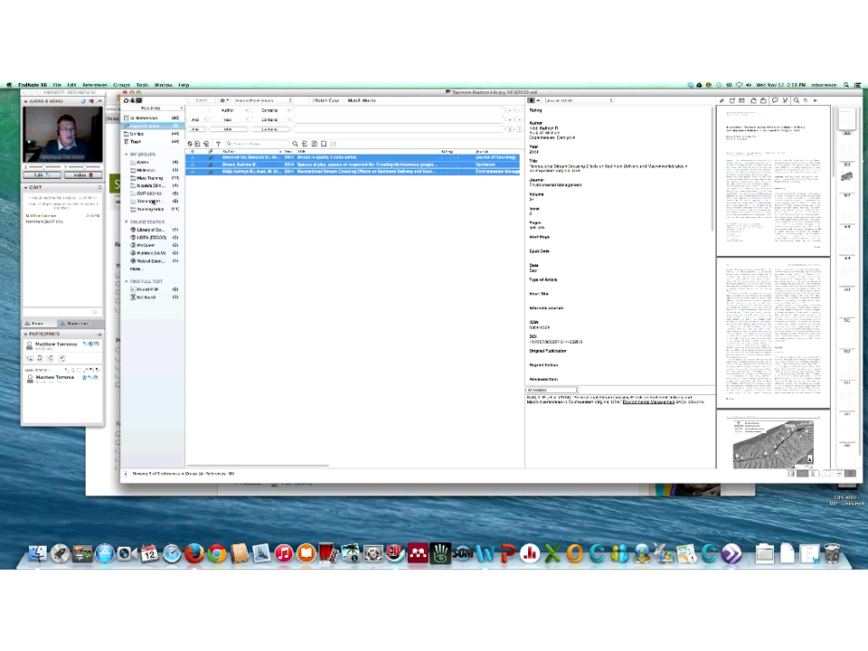
click(152, 201)
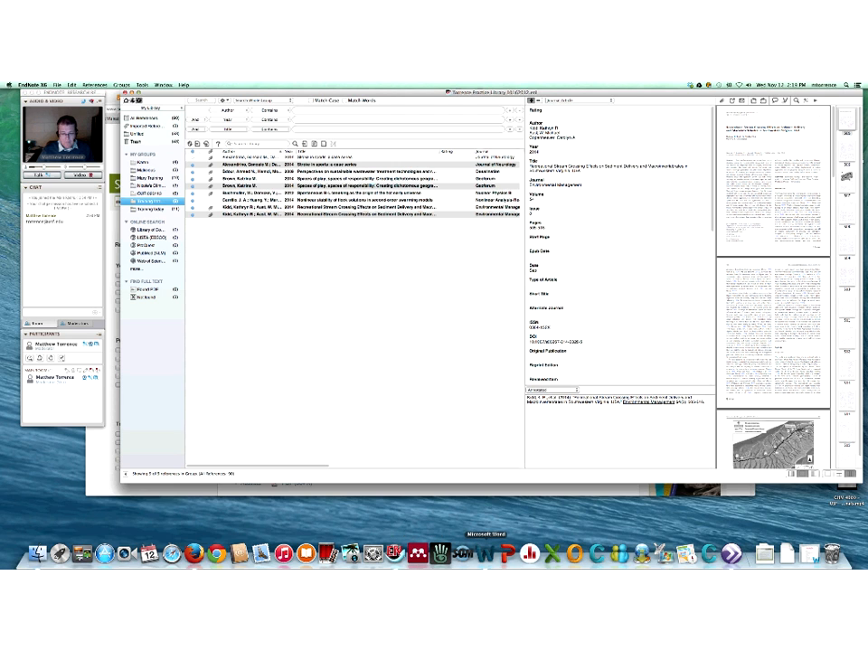
Switch to Word and review the EndNote handout outline, marking section 5 on making bibliographies, and minimize the handout.
click(486, 554)
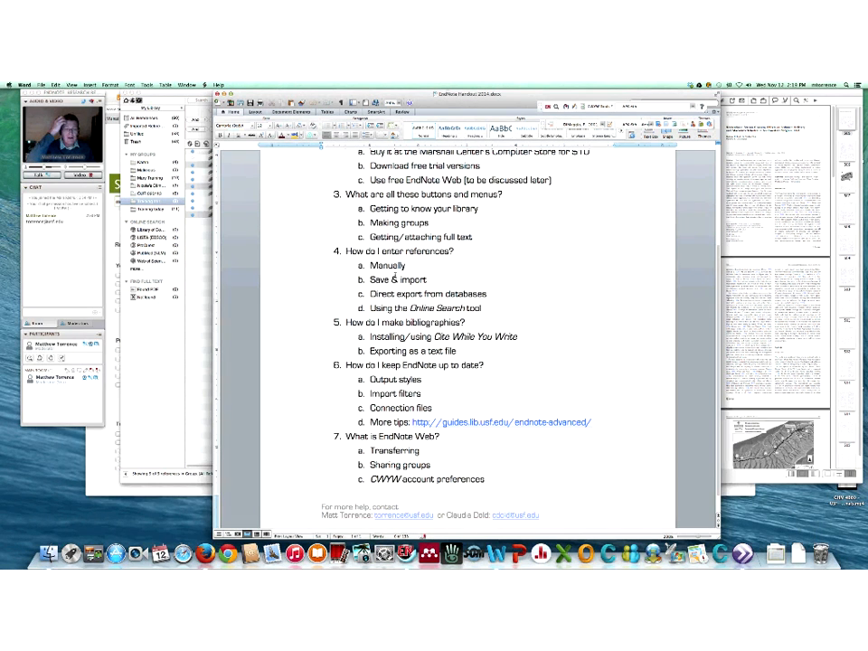
drag(345, 322, 525, 351)
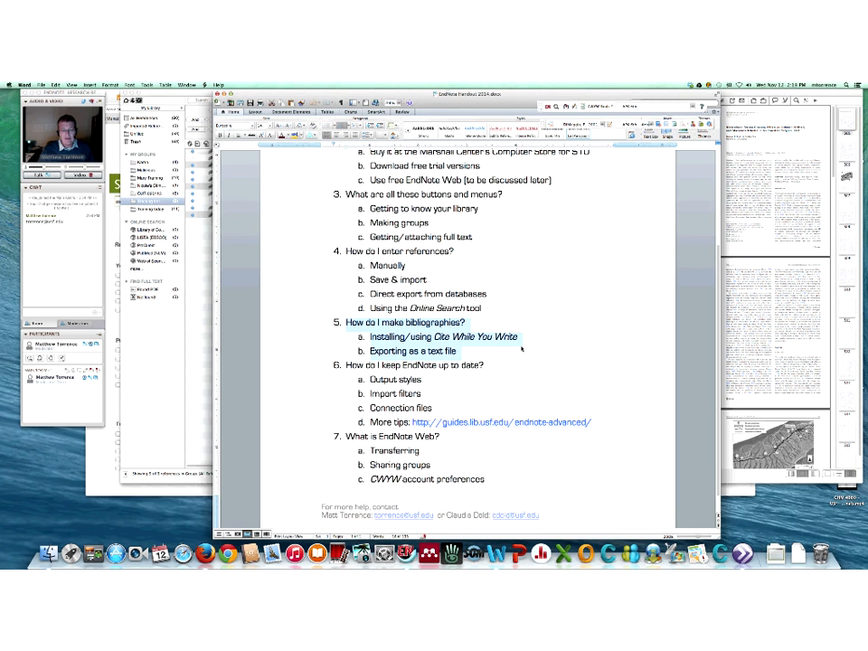
scroll(522, 348, up, 4)
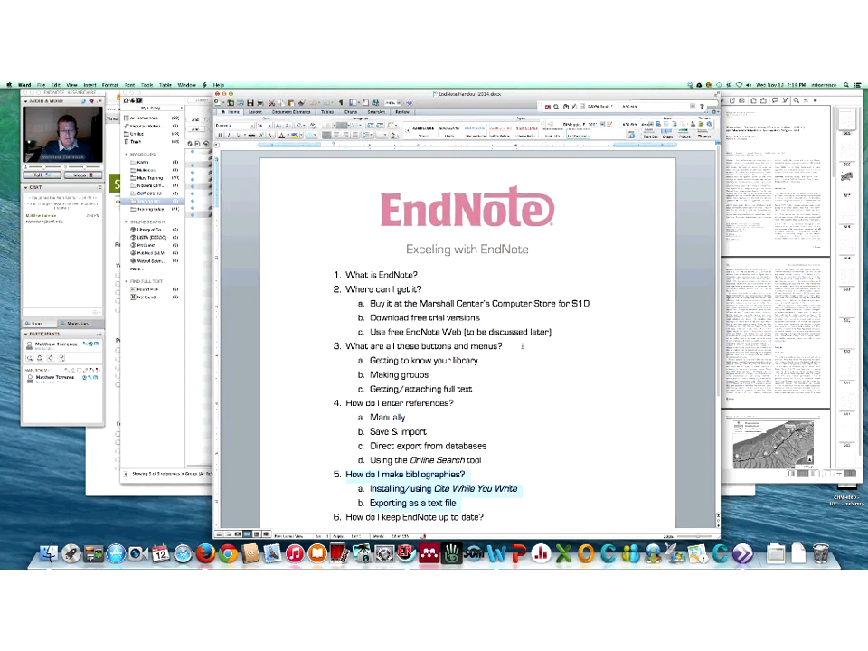
scroll(521, 348, down, 2)
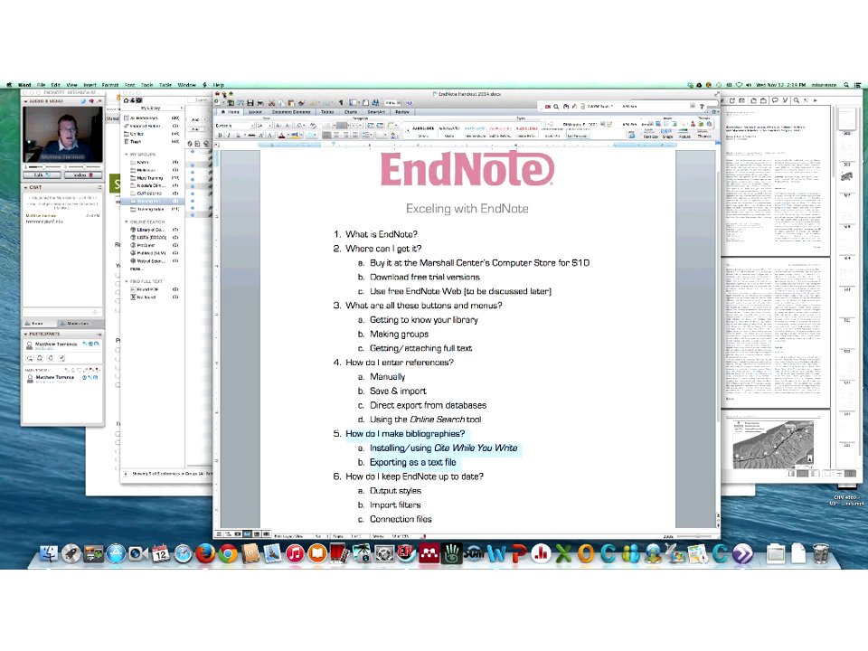
click(224, 94)
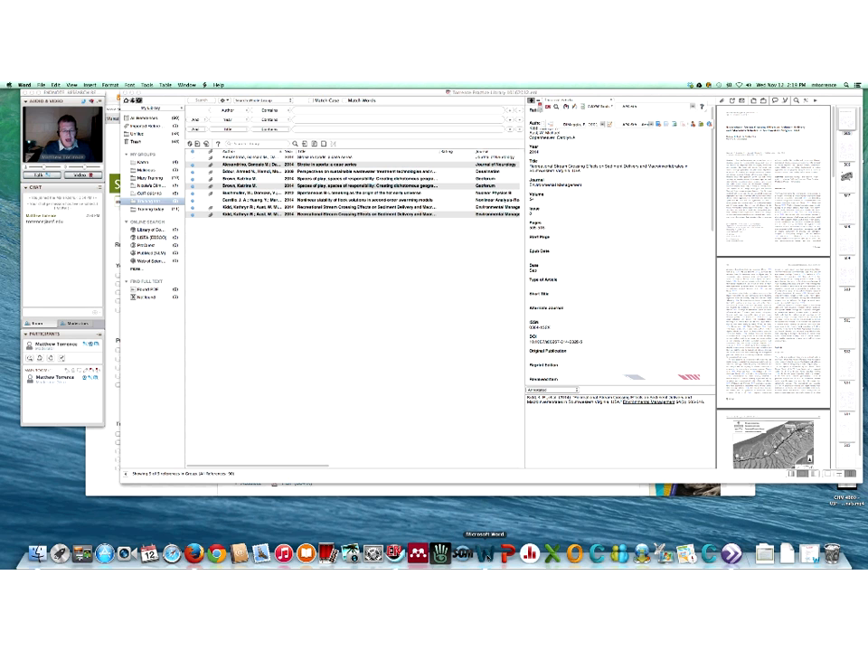
Bring the Word handout back and move both floating citation toolbars lower beside the document window.
click(486, 552)
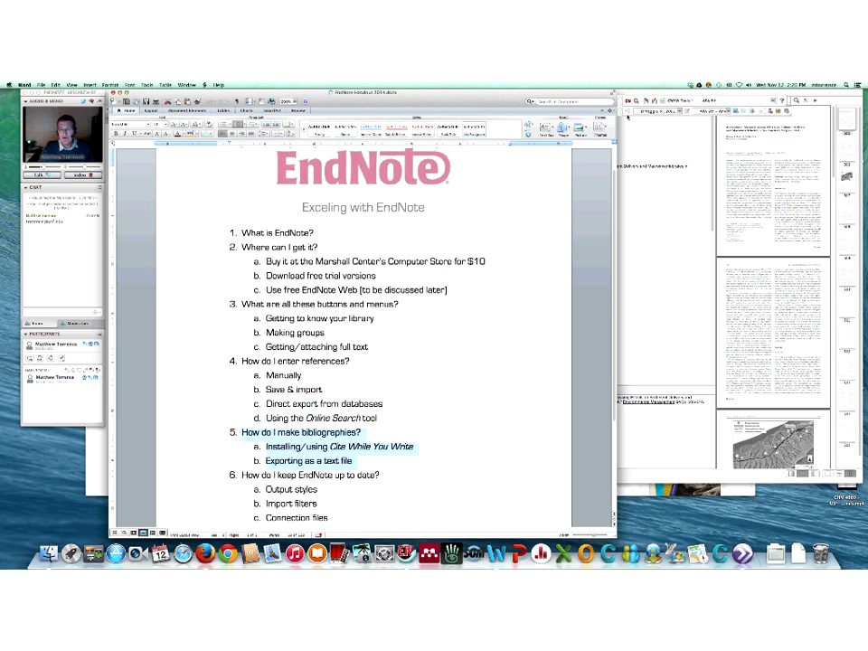
drag(630, 121, 625, 116)
drag(631, 116, 631, 156)
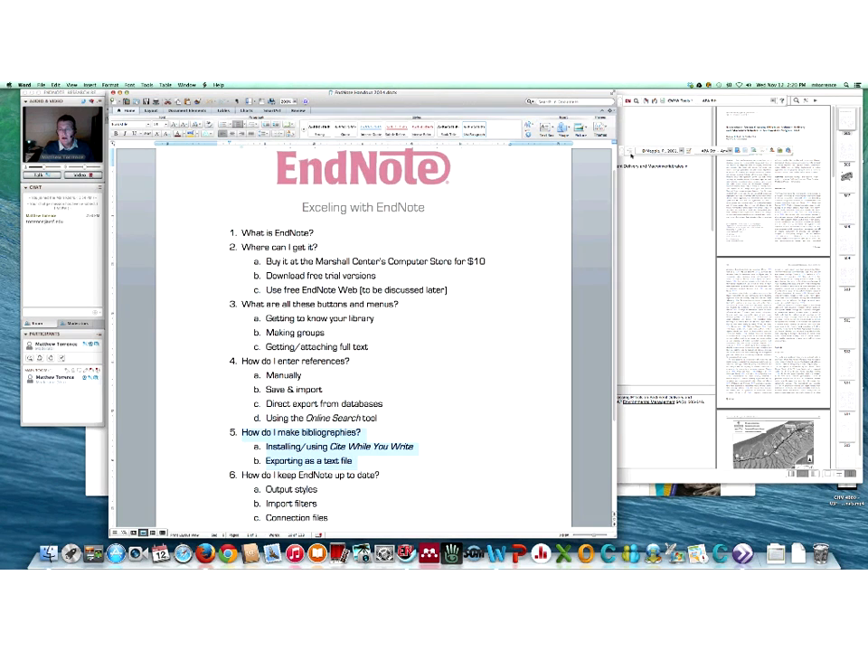
drag(641, 104, 640, 123)
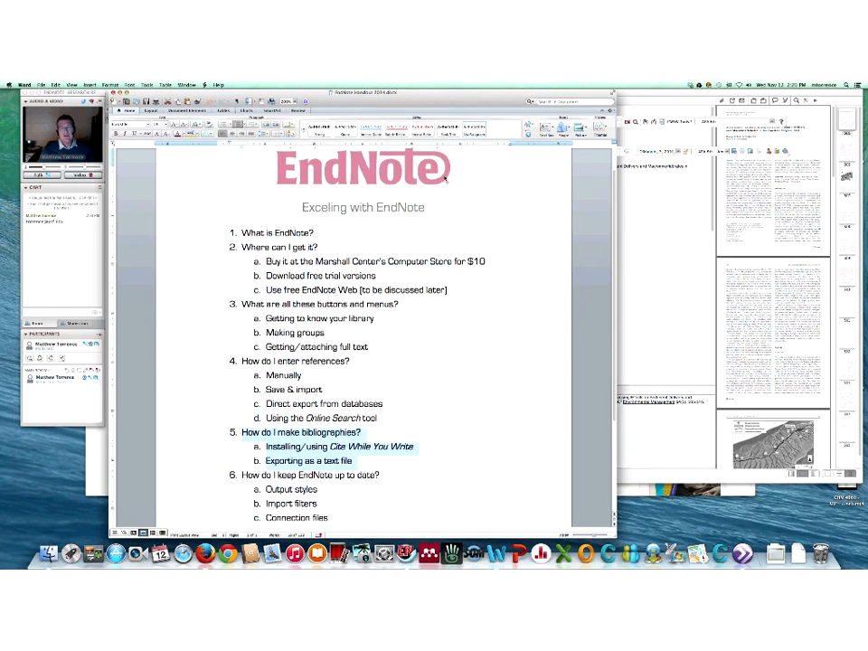
Create a new blank Word document and enter the text "This is my crappy paper".
click(41, 84)
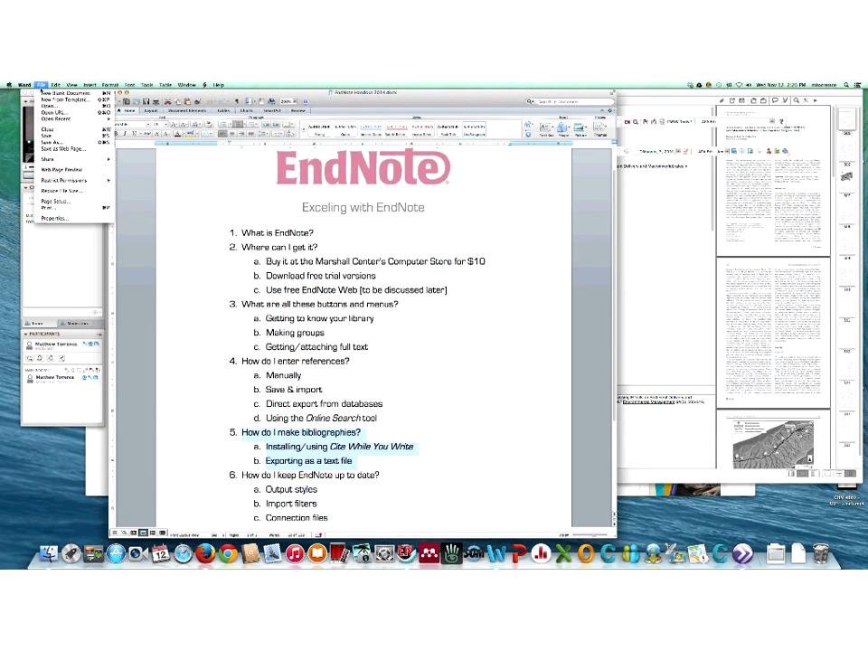
click(44, 93)
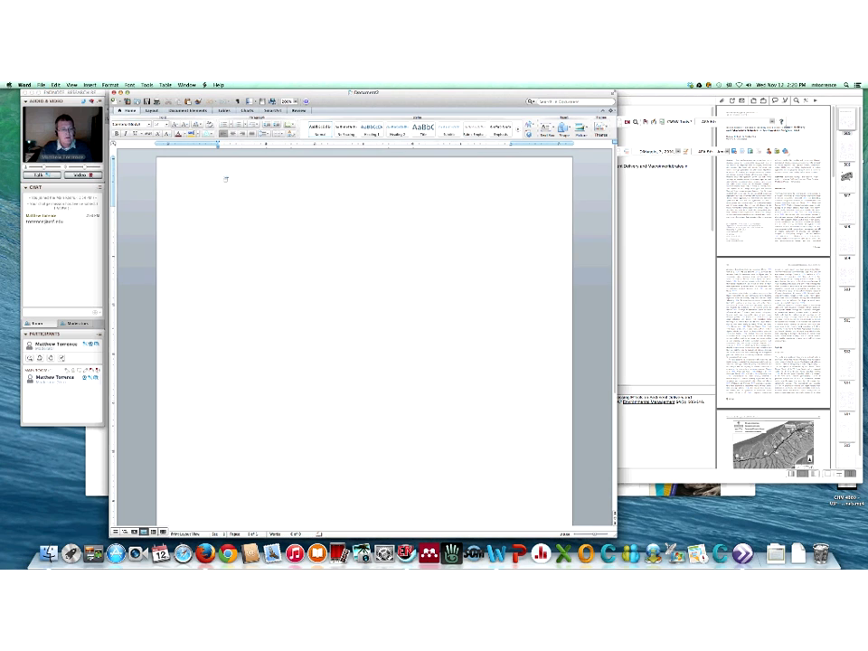
text(This is my crappy)
text( pa)
key(BackSpace)
text(papert)
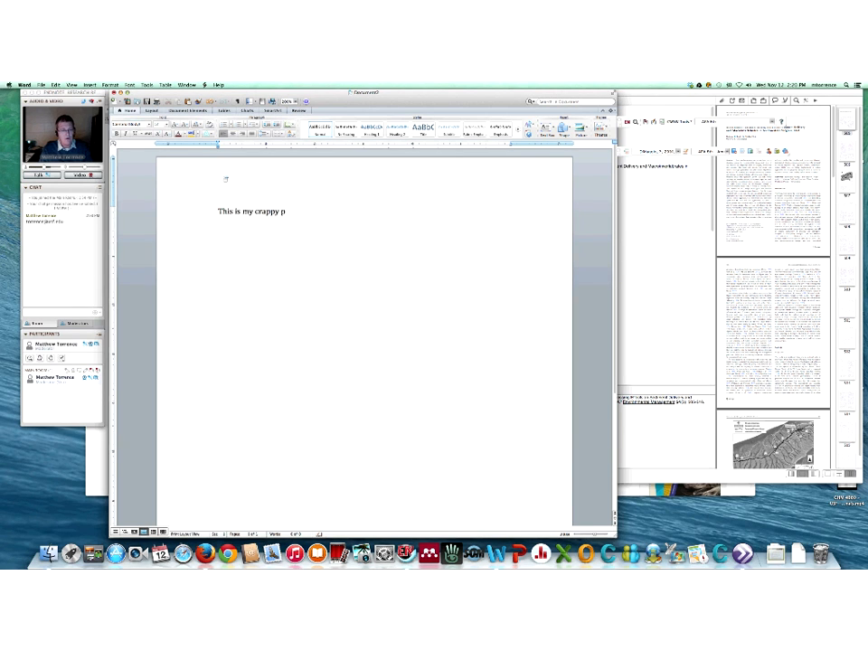
key(BackSpace)
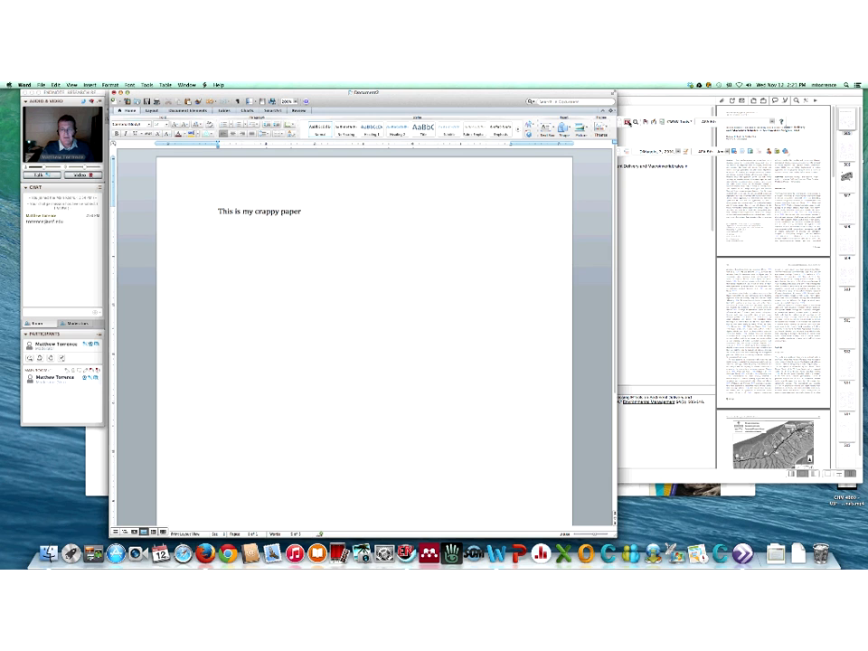
Switch to the EndNote library, find its duplicate references and keep the second record of each pair, sending the other to the trash.
click(166, 93)
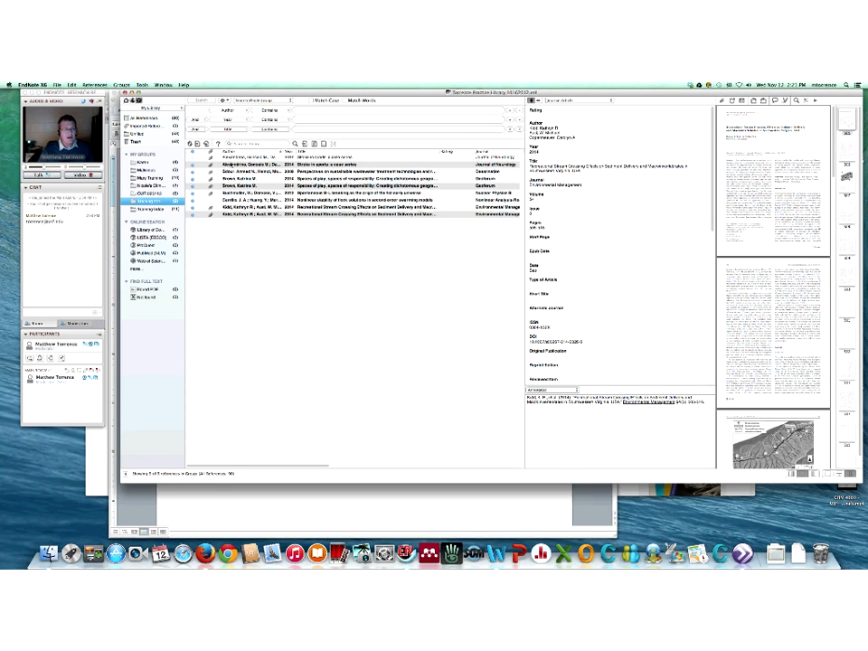
click(226, 165)
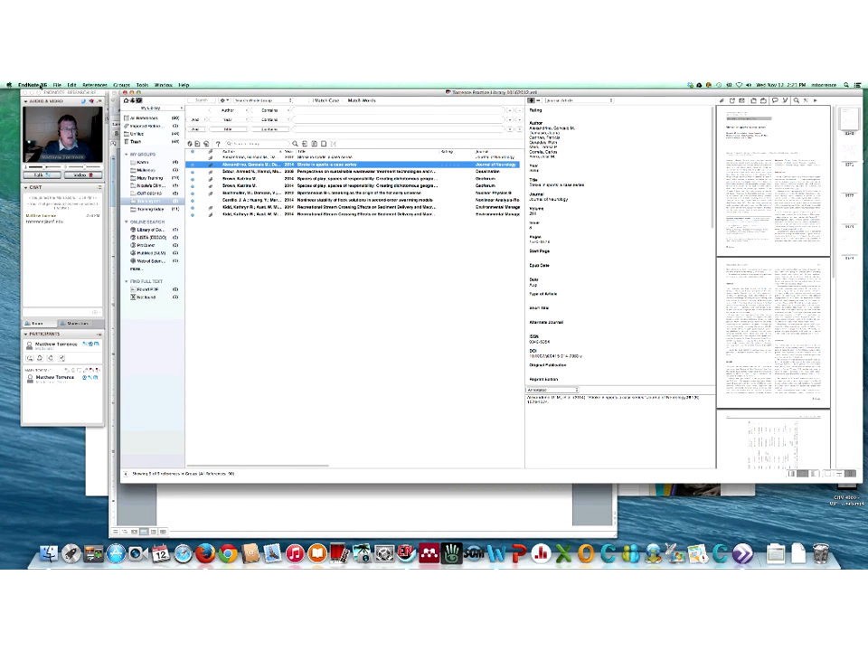
click(95, 85)
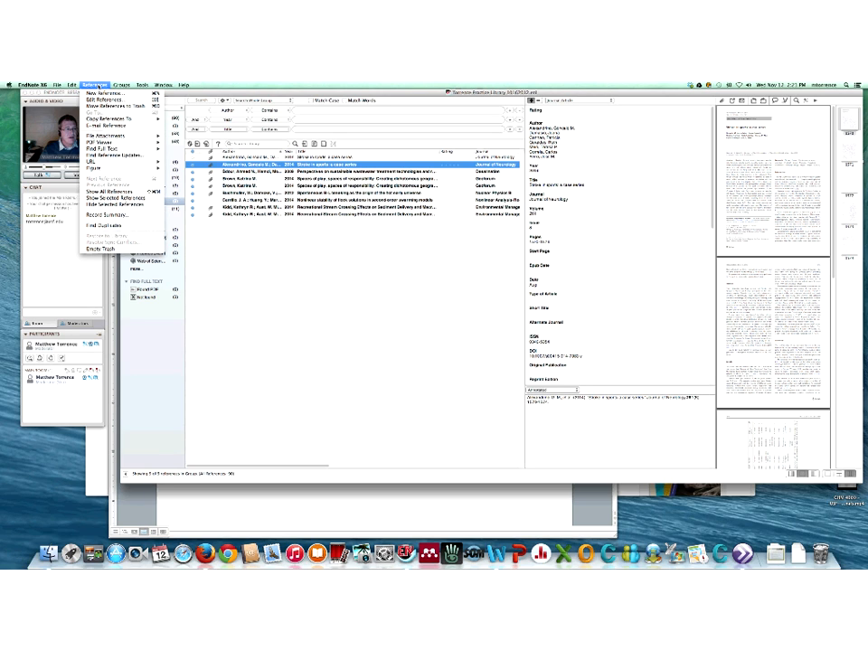
click(124, 225)
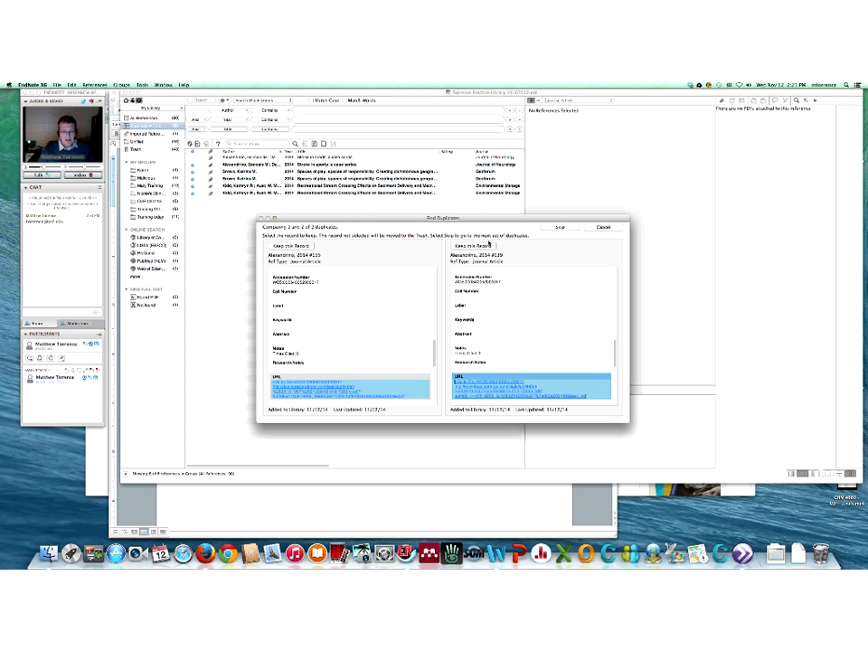
click(478, 246)
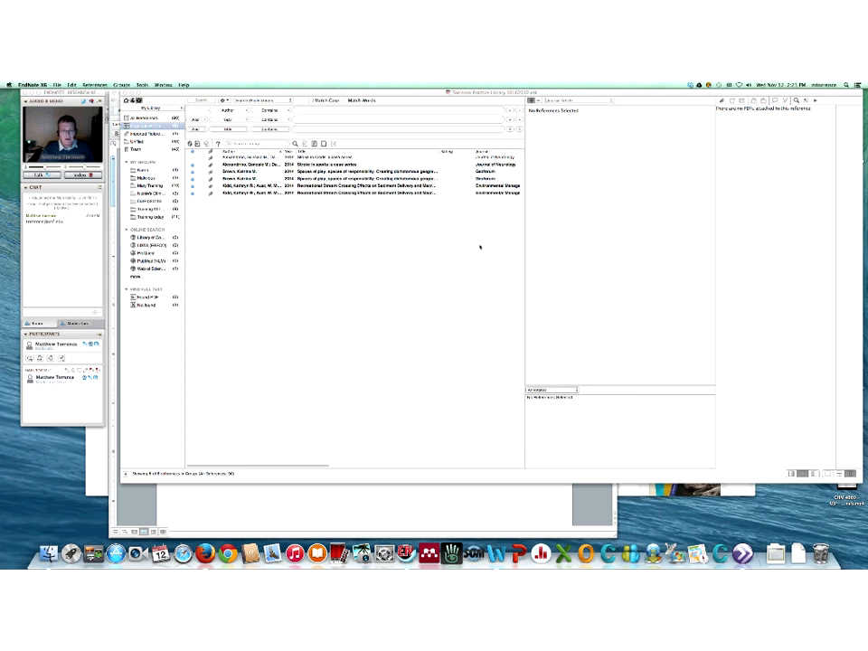
click(481, 247)
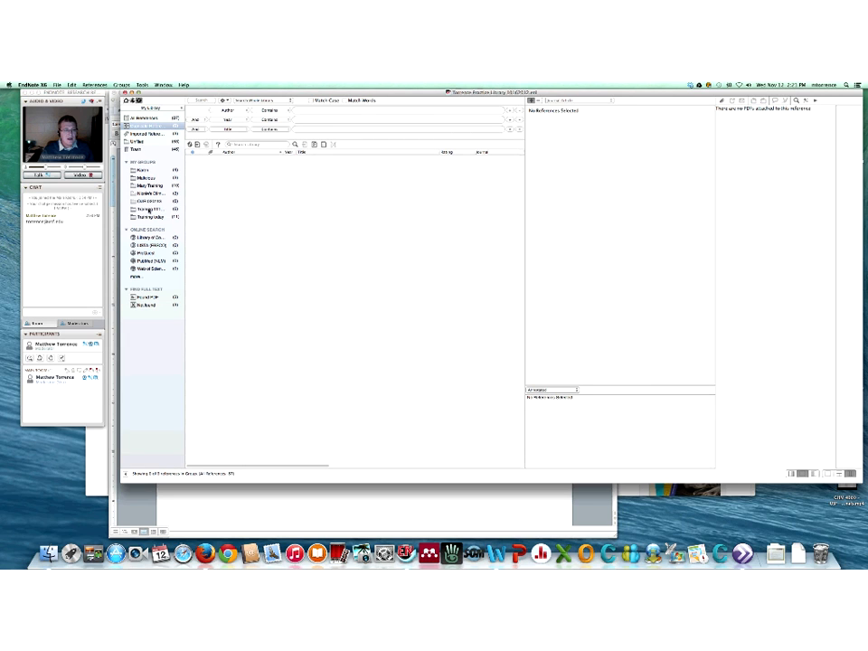
From the group just above Training today, insert the 2014 reference "Stroke in sports: a case series" as a citation after the Word text.
click(150, 209)
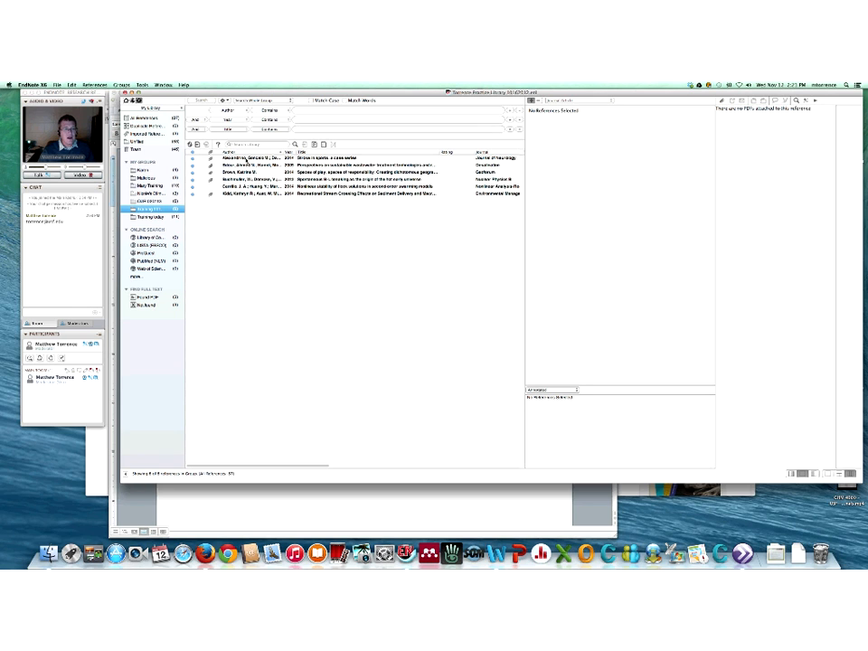
click(246, 158)
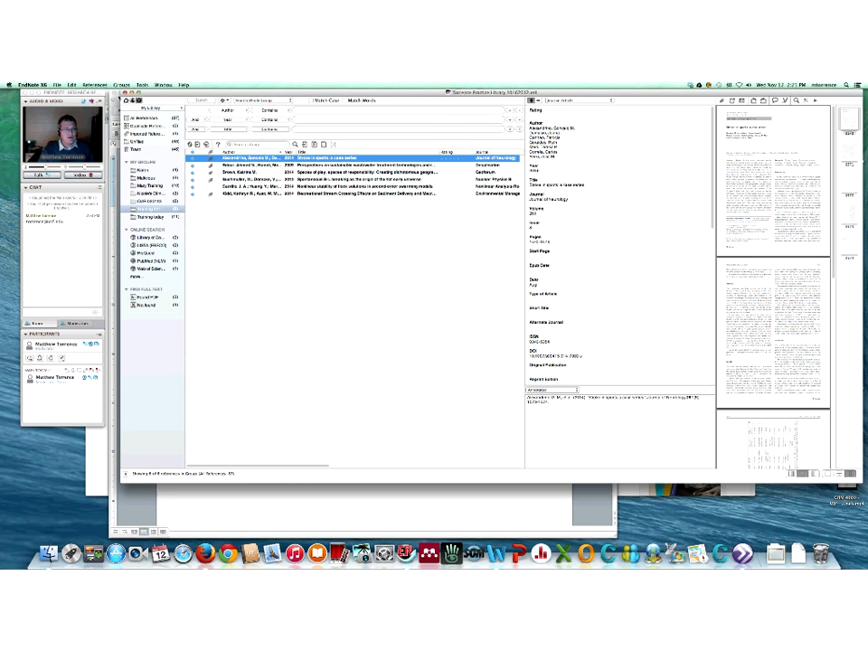
click(119, 98)
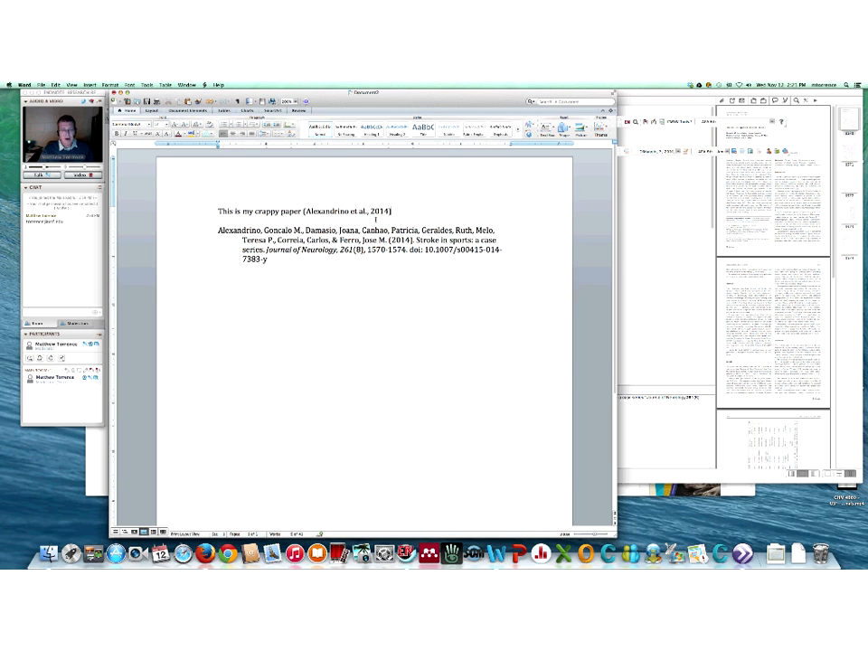
Reformat the paper's citation and bibliography in MLA style, and set the style back to APA 6th.
click(731, 120)
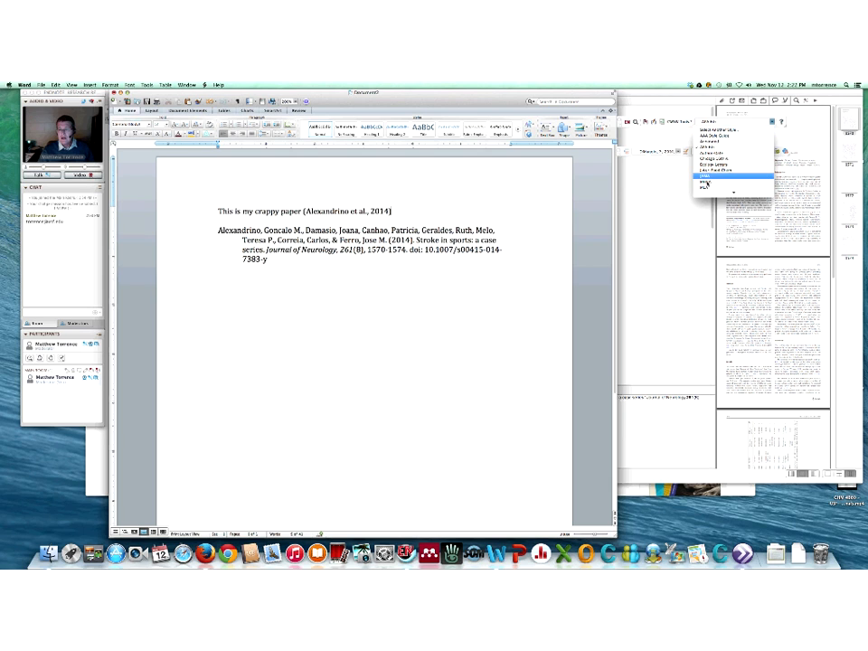
click(717, 186)
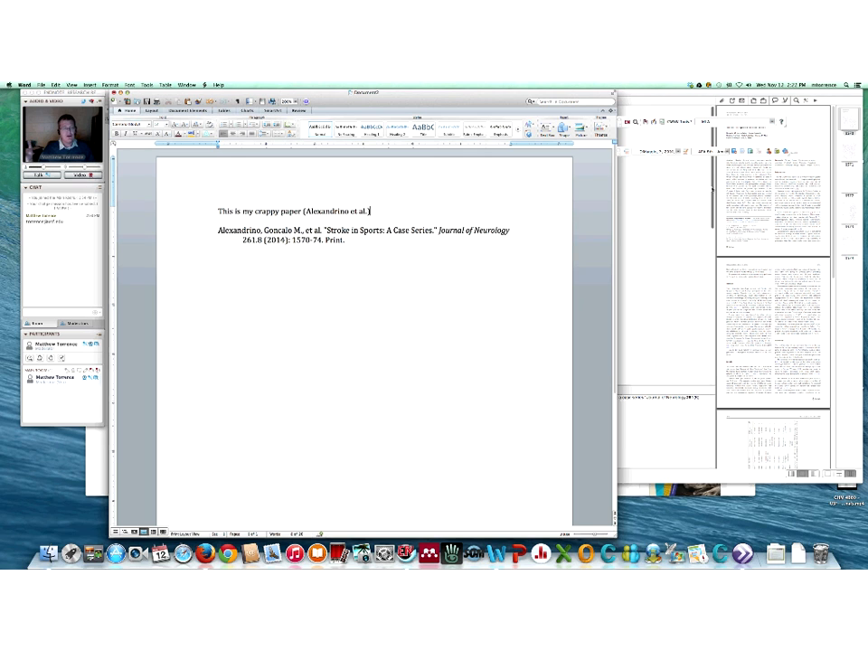
click(715, 120)
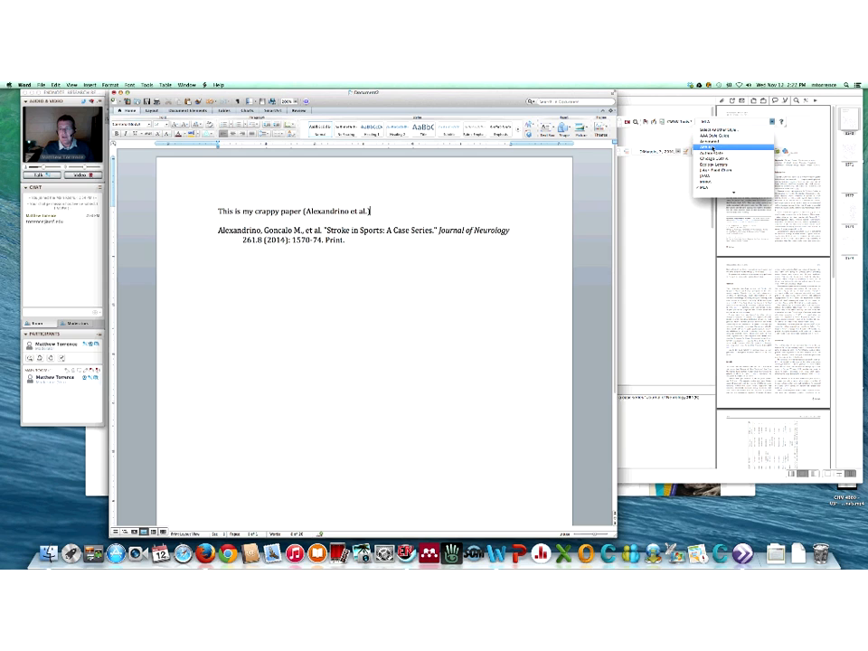
click(538, 184)
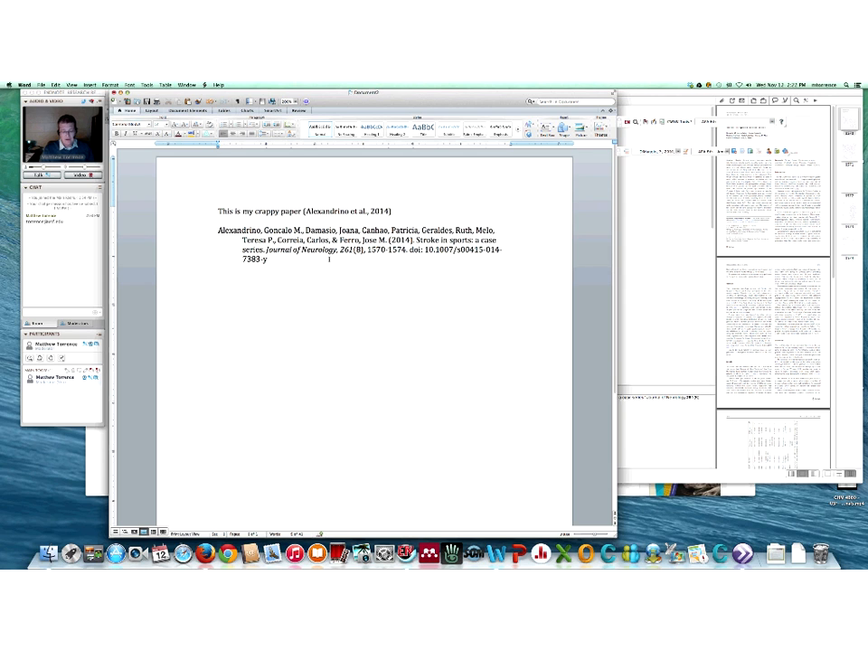
Continue the paragraph after the citation with ". A few more sentences here to serve as an example".
text(.  A few mo)
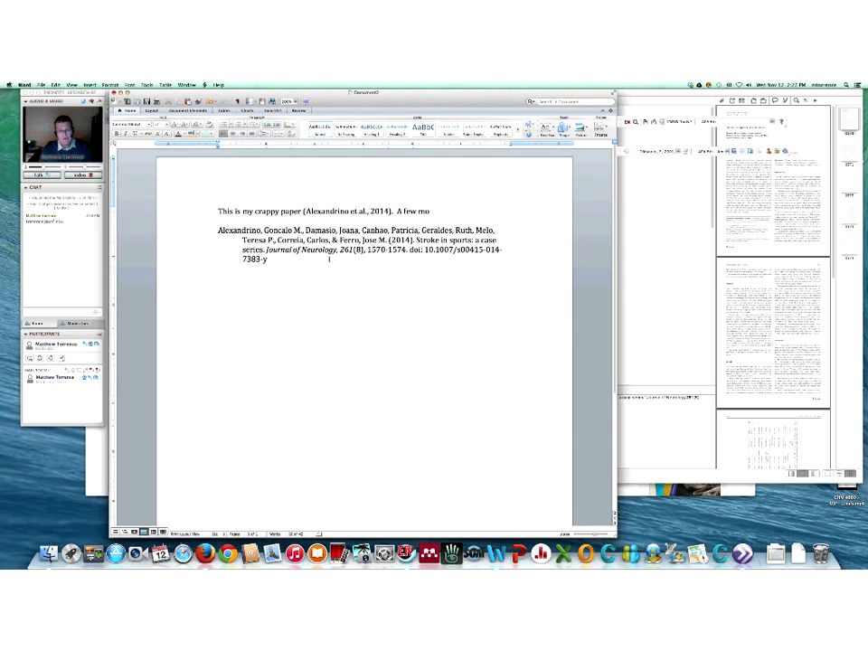
text(re sentences here to serve as)
text(an example)
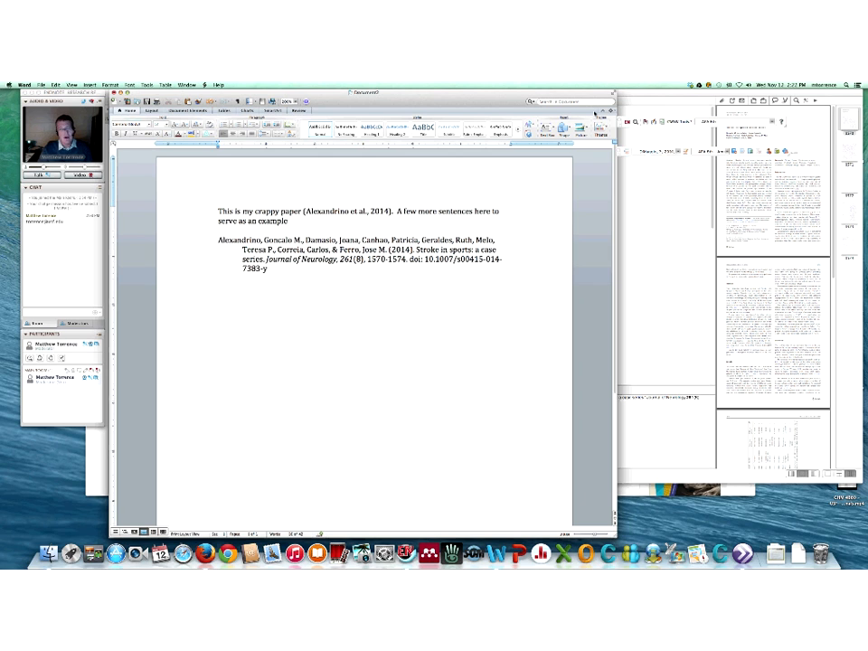
Insert the EndNote references "Spaces of play, spaces of responsibility" and "Spontaneous B-L breaking" together as one citation after "serve as an example".
click(627, 123)
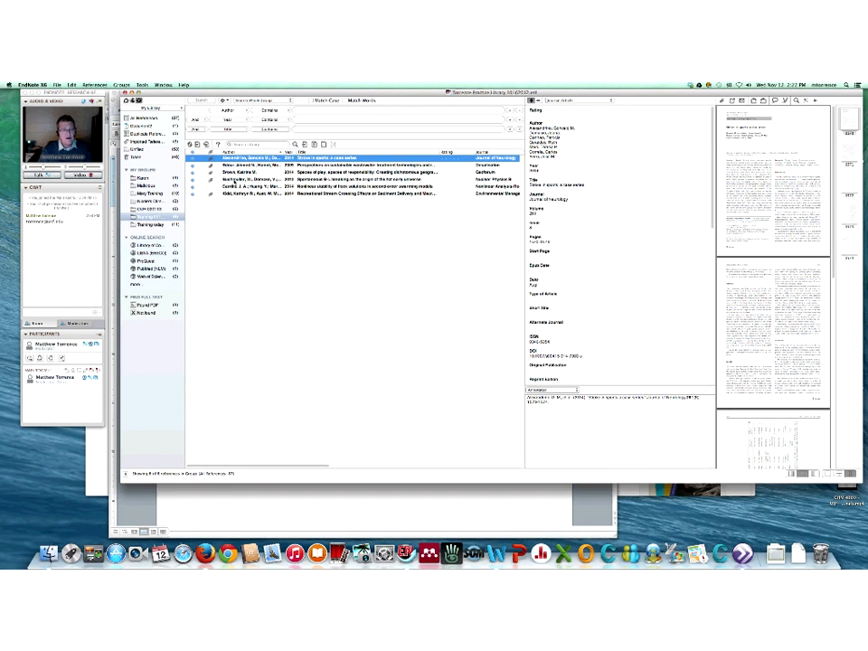
click(234, 173)
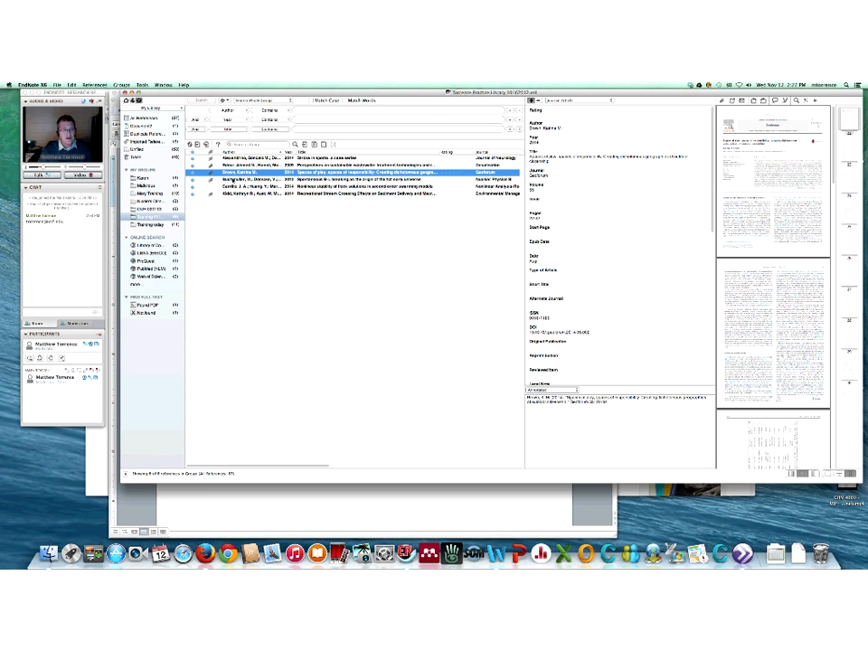
super+click(235, 179)
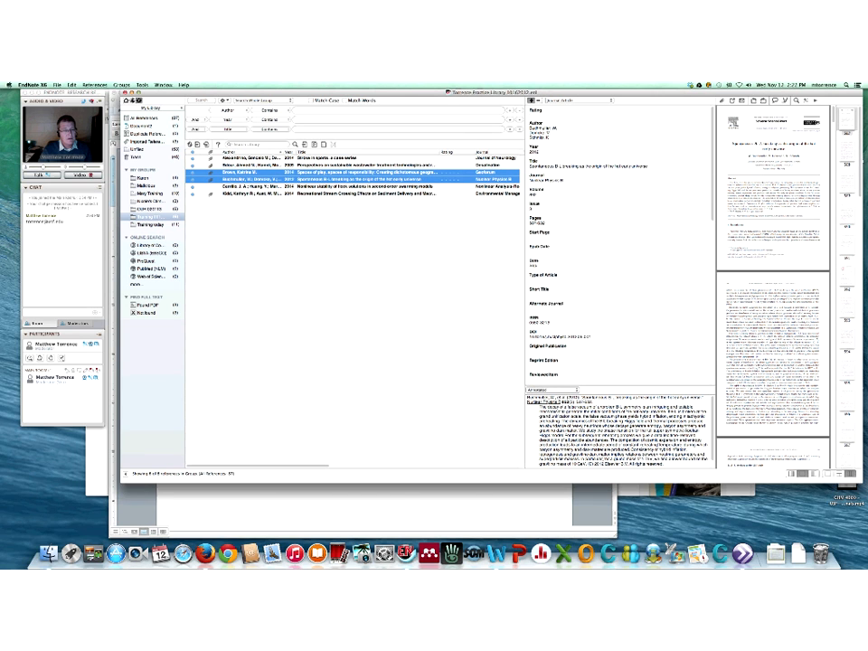
key(super+Tab)
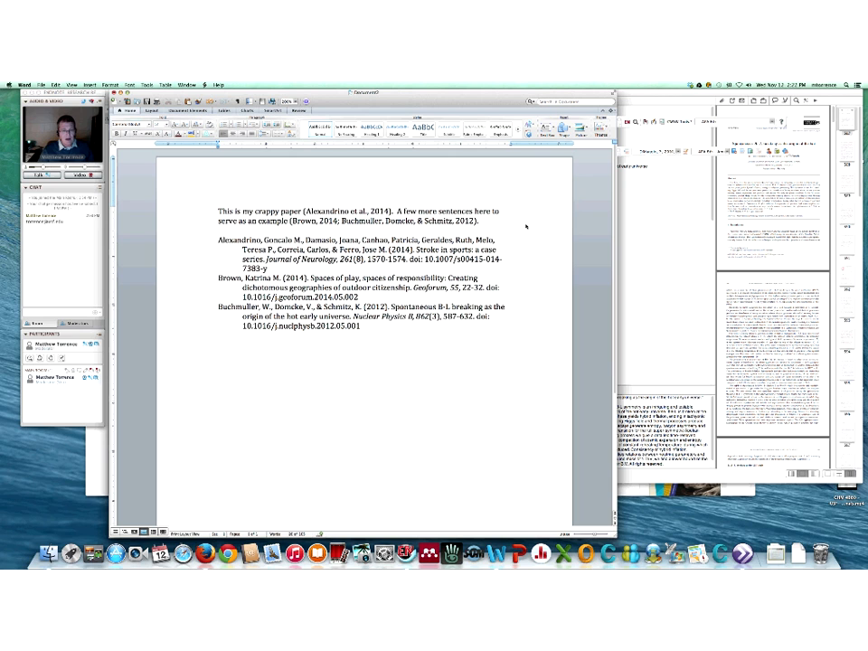
Add blank lines below the paragraph and enter the heading "Works Cited/Biblipgraphy" above the reference list.
key(Return)
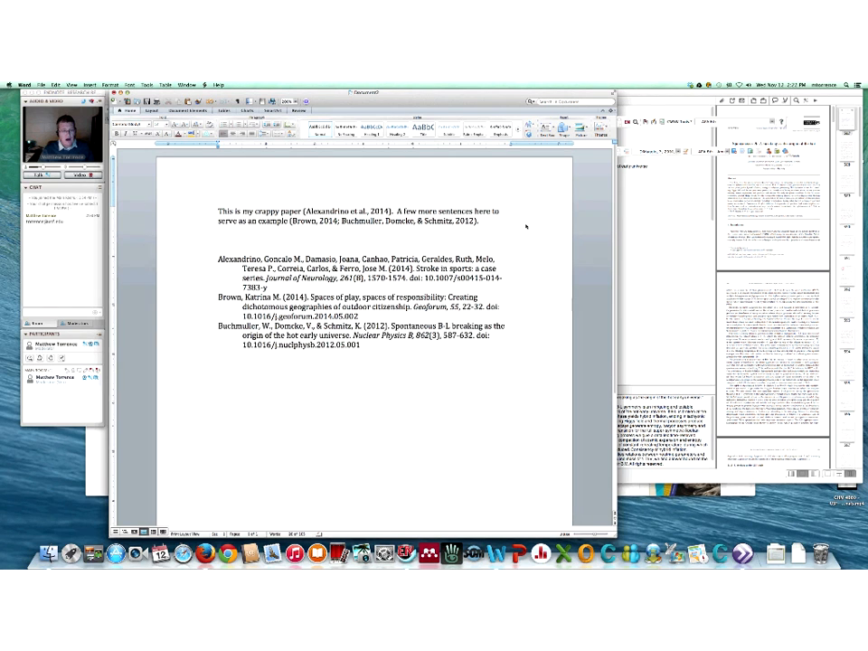
key(Return)
text(Works Cited/Biblo)
key(BackSpace)
text(ipgr)
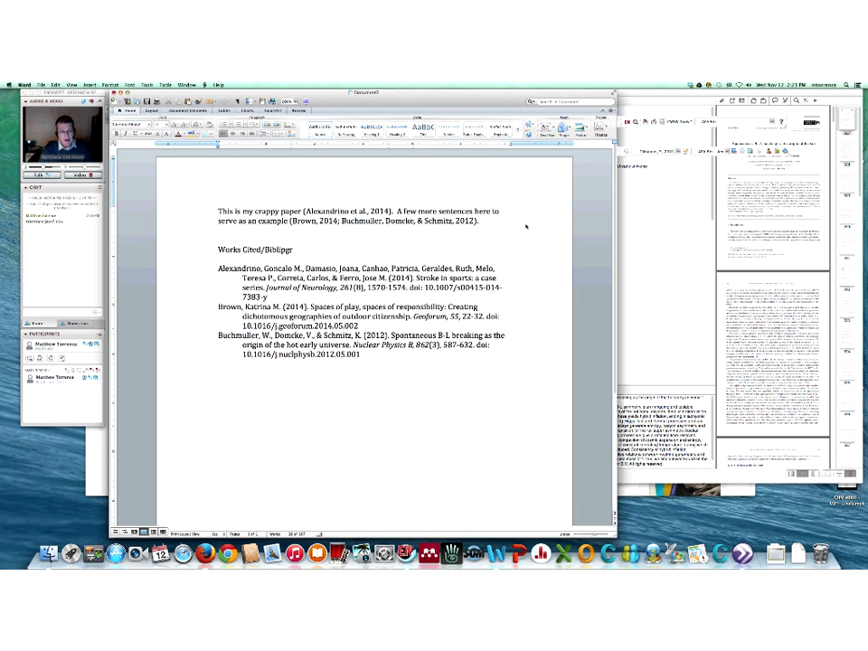
text(aphy)
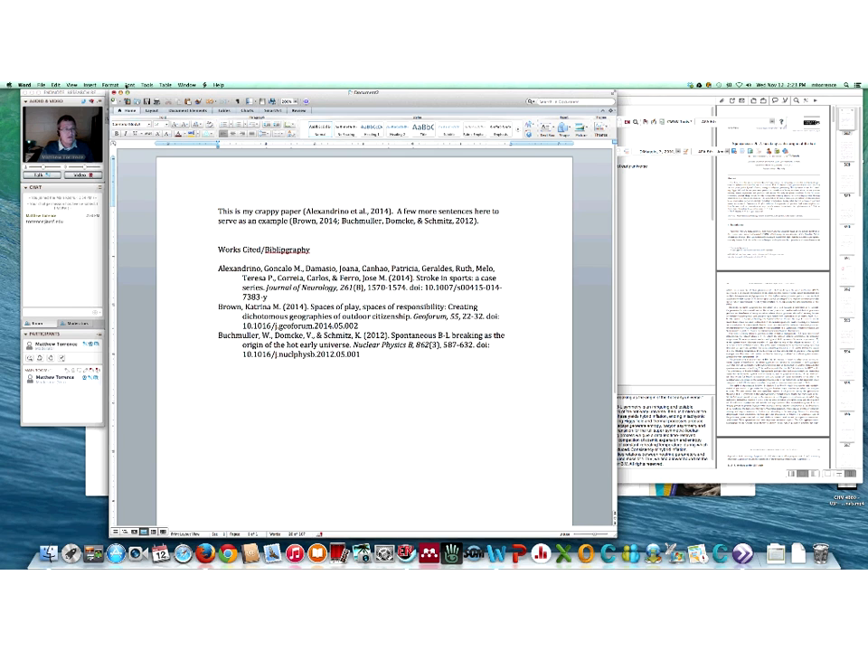
Insert a page break before the works cited heading and remove the blank line above the heading.
click(91, 84)
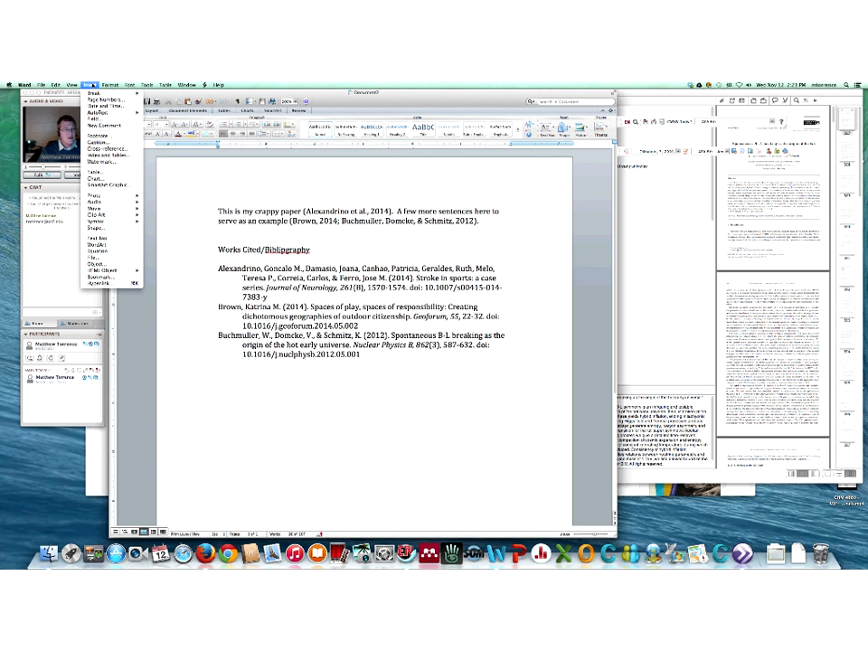
mouse_move(99, 93)
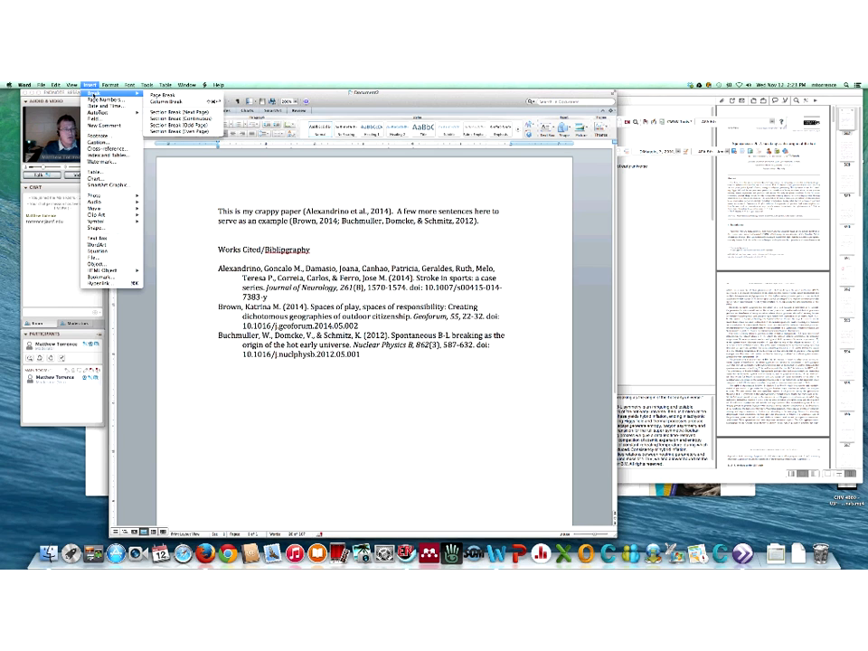
click(165, 94)
scroll(480, 365, down, 10)
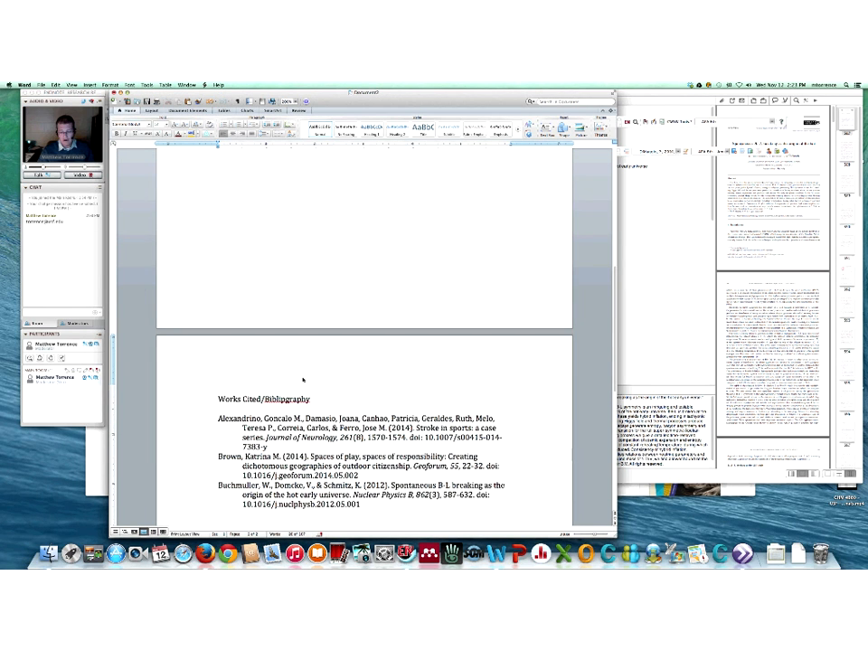
key(BackSpace)
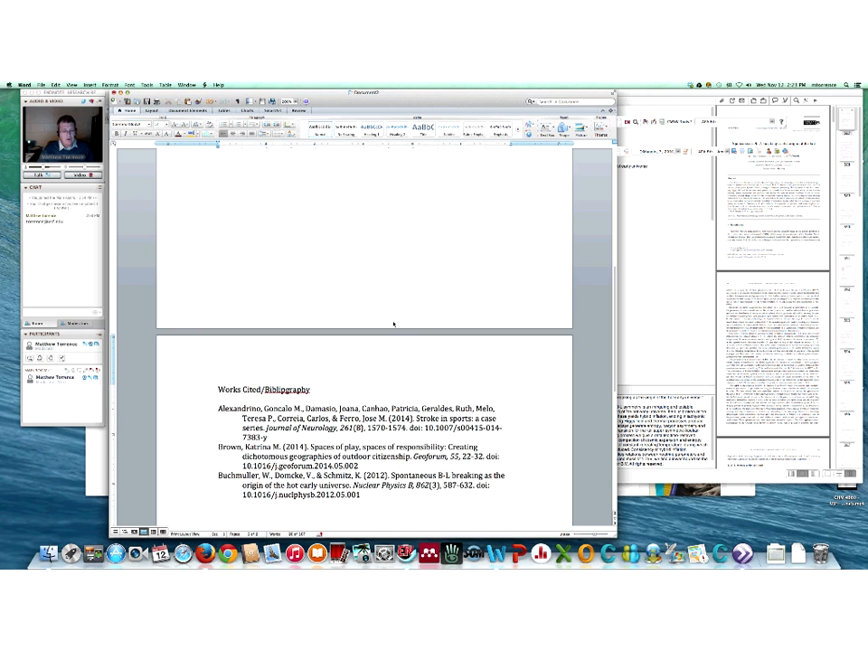
Add "I can type some more" to the paragraph, cite the "Recreational Stream Crossing Effects" reference after it and check the updated bibliography.
scroll(393, 323, up, 10)
click(493, 223)
text(I can type some more)
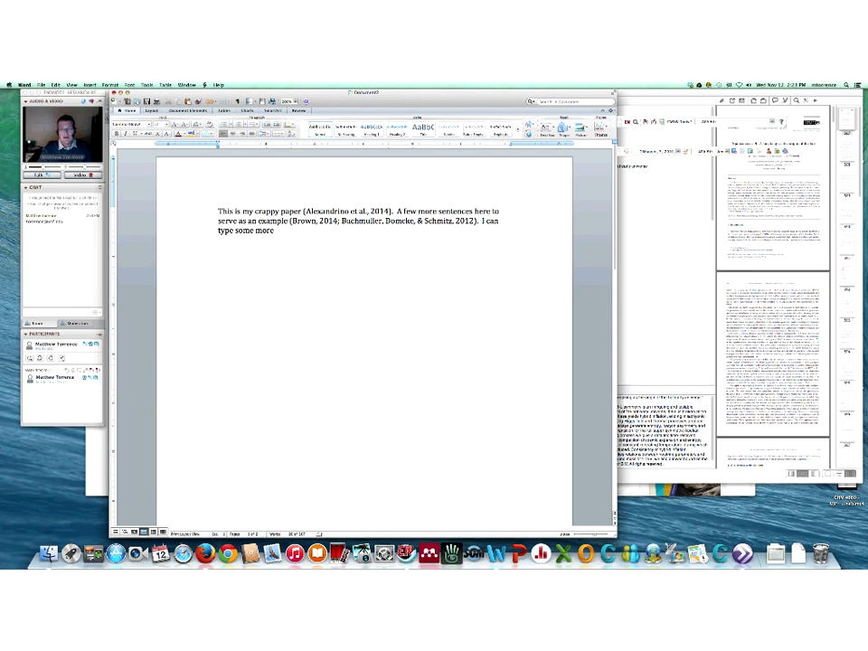
click(629, 124)
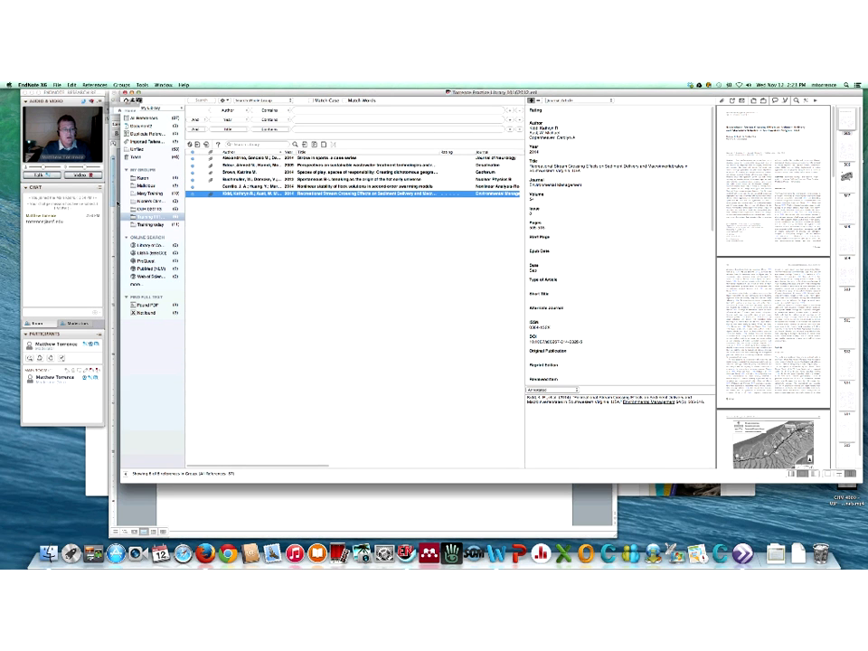
click(116, 204)
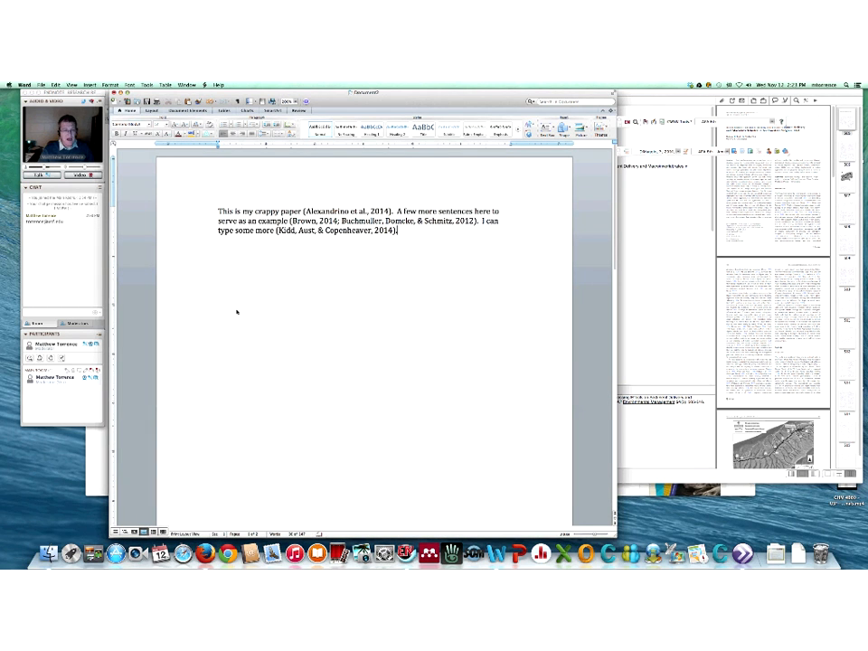
scroll(242, 322, down, 10)
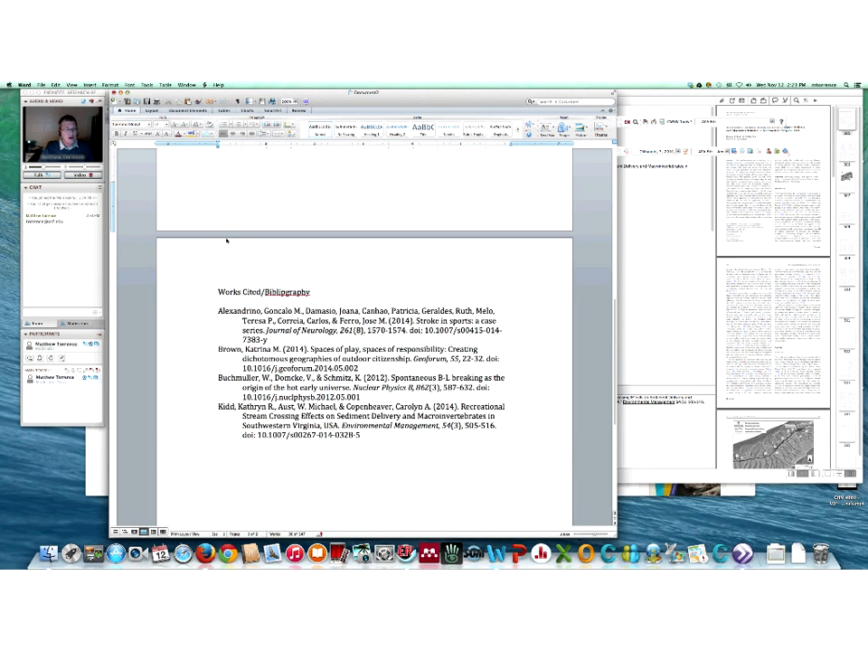
Show the nonprinting formatting marks and delete the blank line and page break between the paragraph and the works cited heading.
scroll(226, 241, up, 2)
click(71, 84)
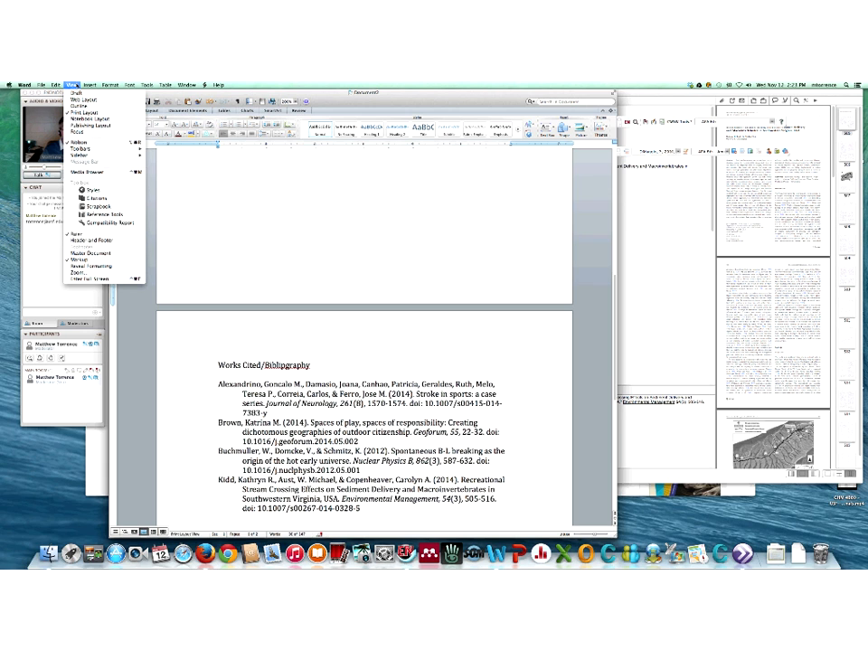
click(77, 85)
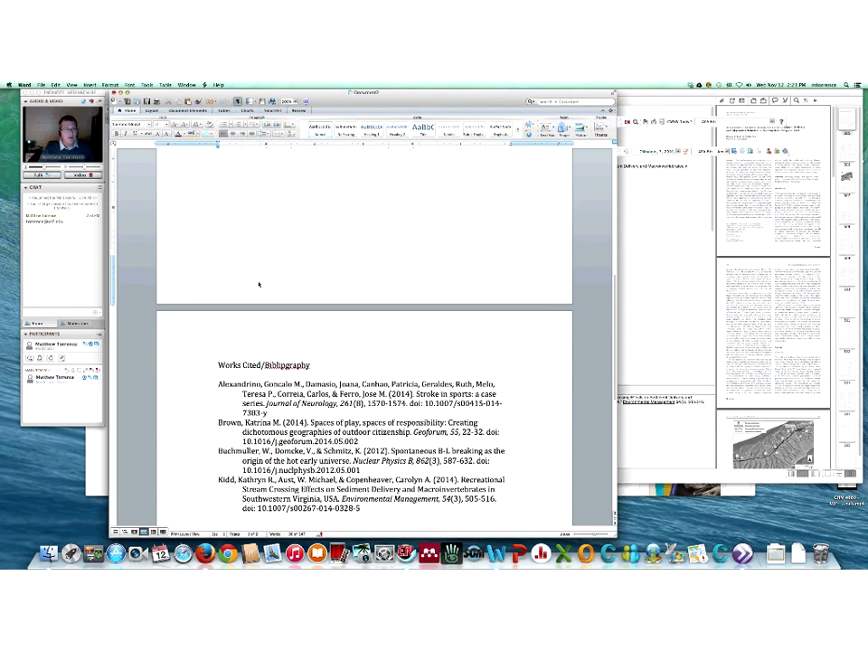
scroll(290, 282, up, 5)
scroll(314, 280, up, 3)
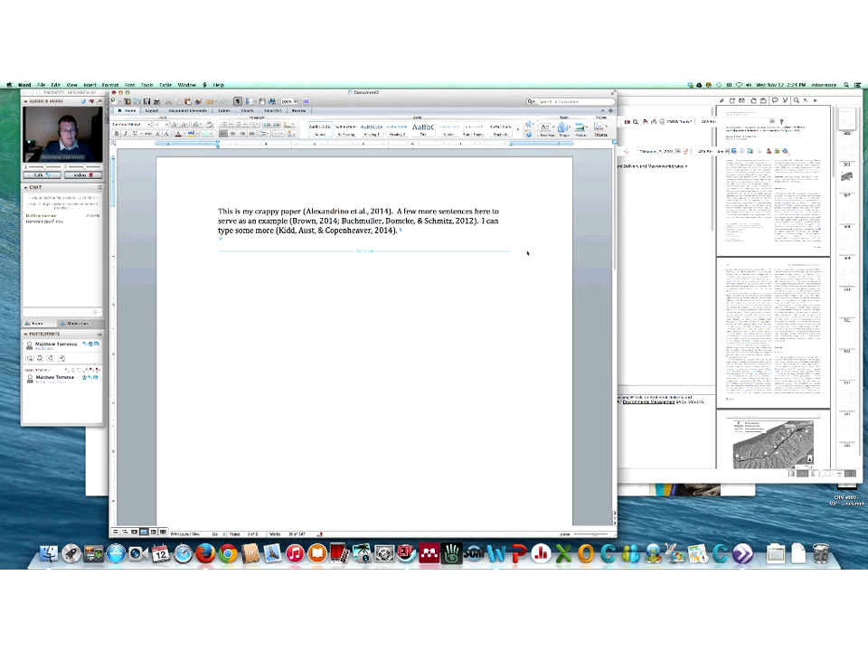
key(BackSpace)
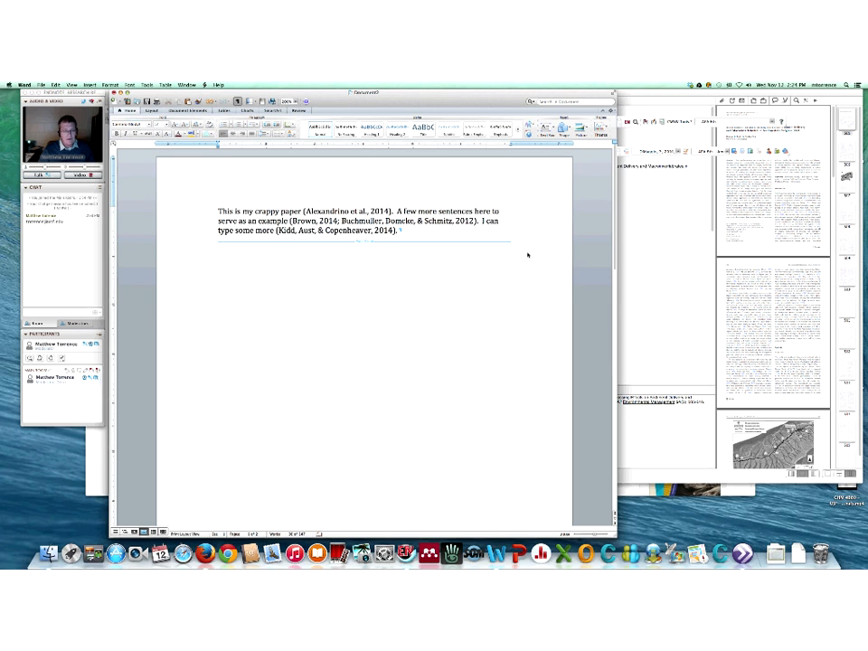
key(Delete)
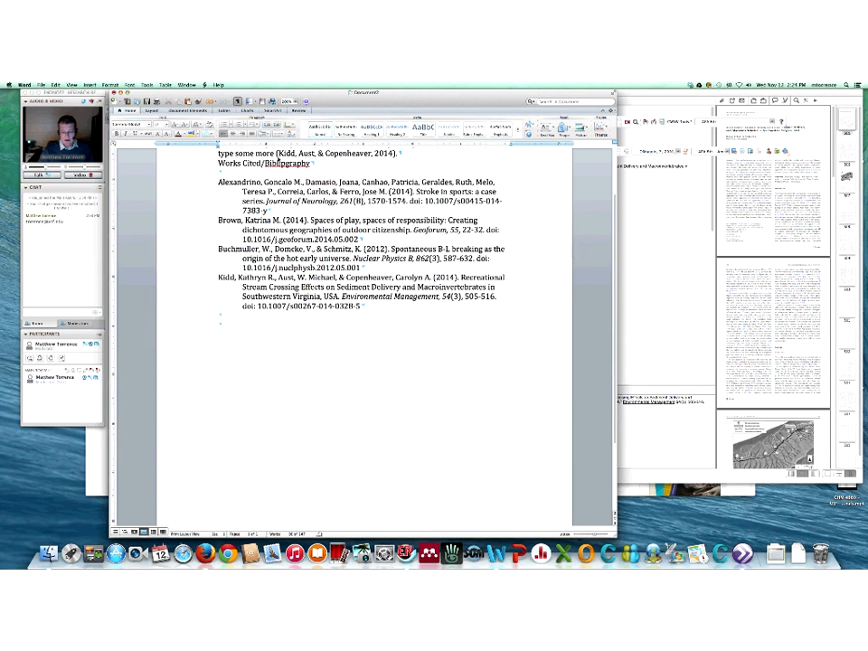
Insert two blank lines above the works cited heading and hide the nonprinting formatting marks.
key(Return)
key(Return)
key(super+8)
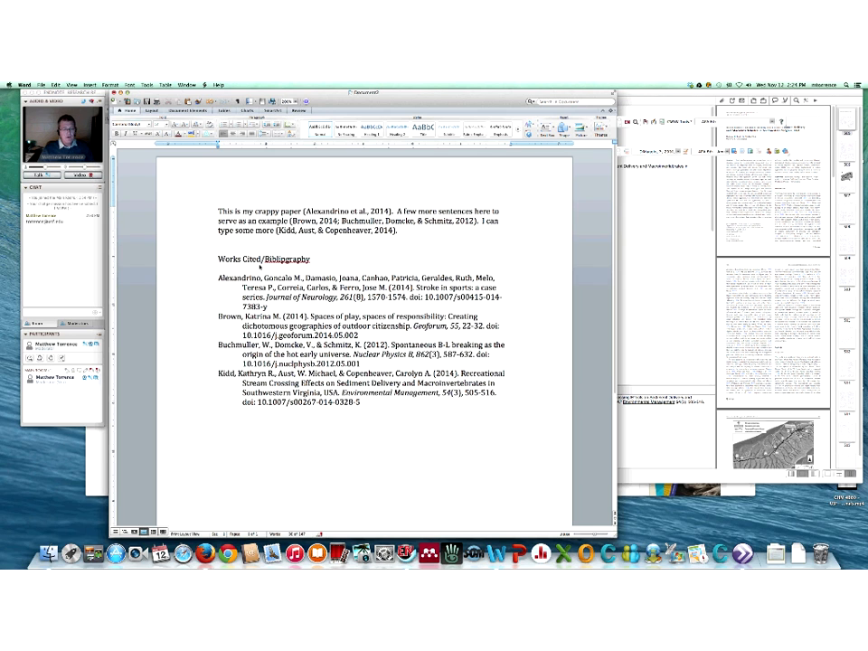
Correct the misspelled heading above the reference list to read "Works Cited/Bibliography".
drag(218, 210, 410, 425)
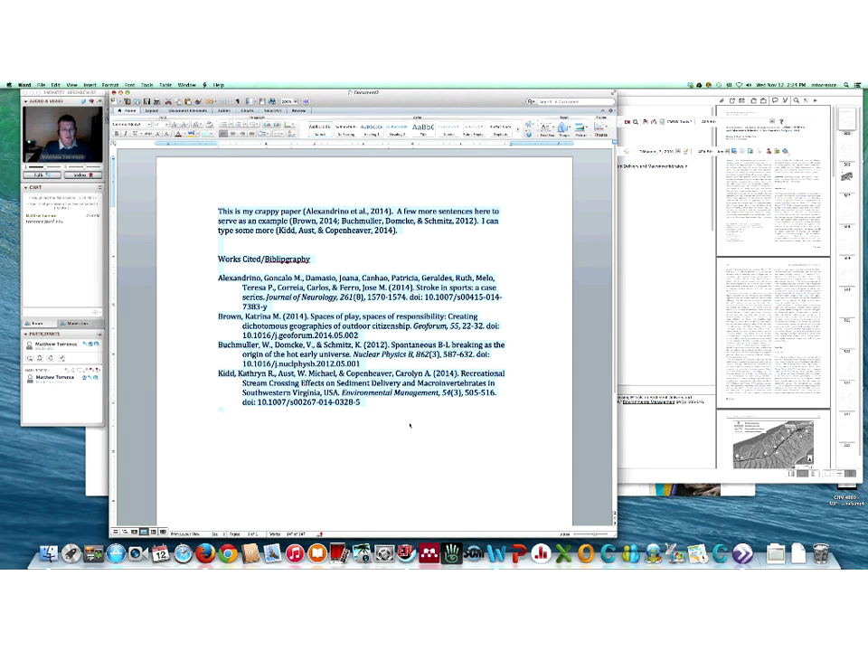
click(219, 211)
key(super+a)
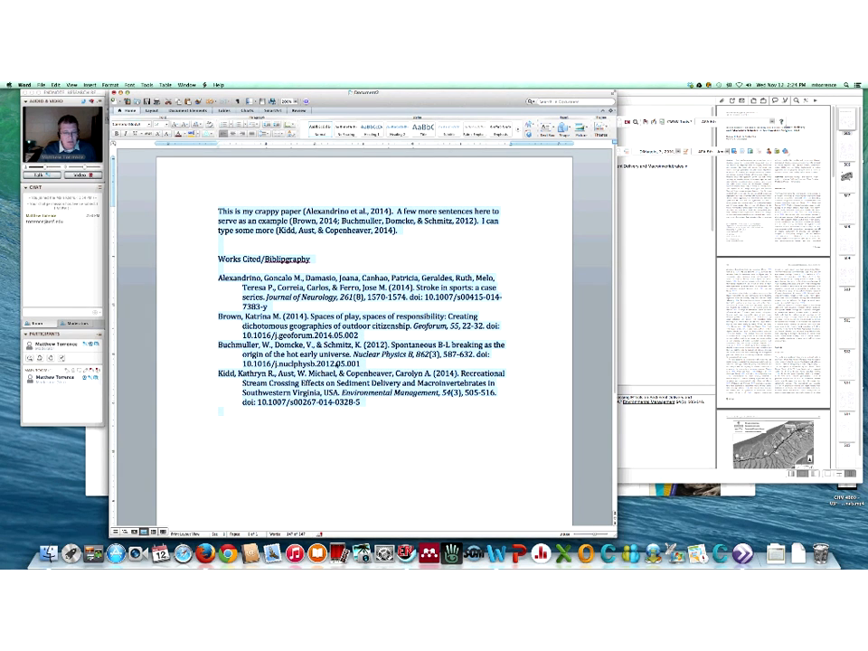
click(313, 256)
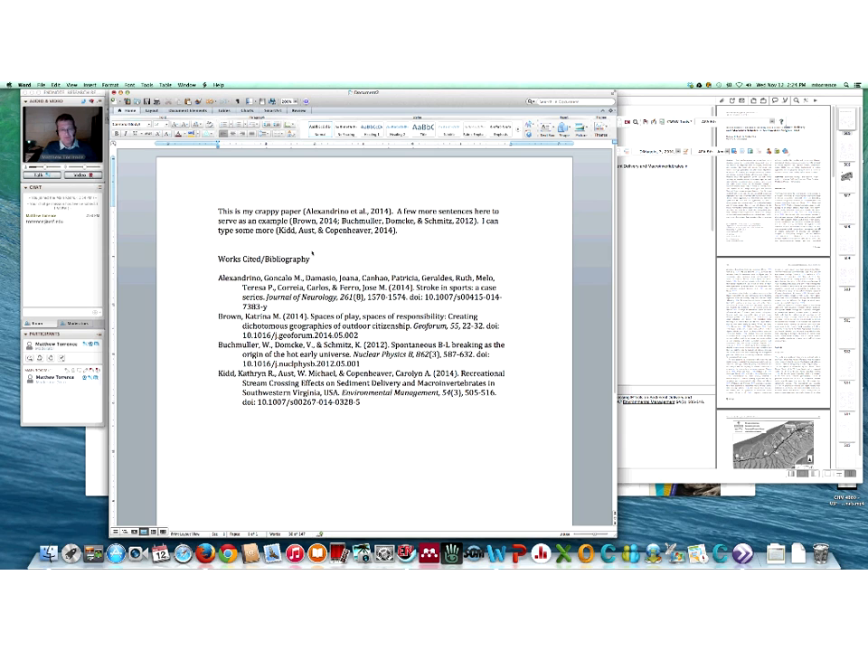
Highlight the "Stroke in sports" entry in the bibliography, compare it with its EndNote record and return to Word.
drag(219, 278, 333, 309)
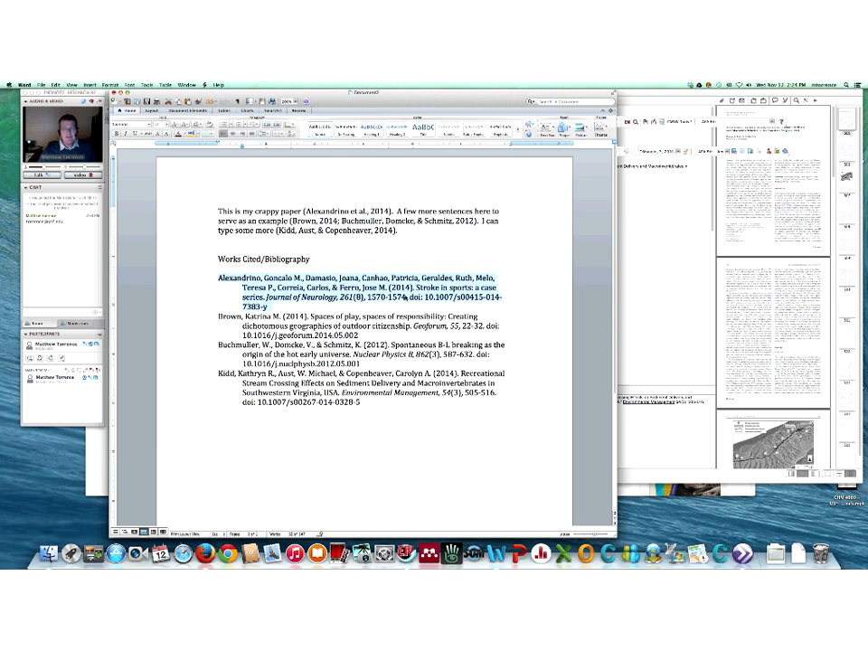
click(669, 241)
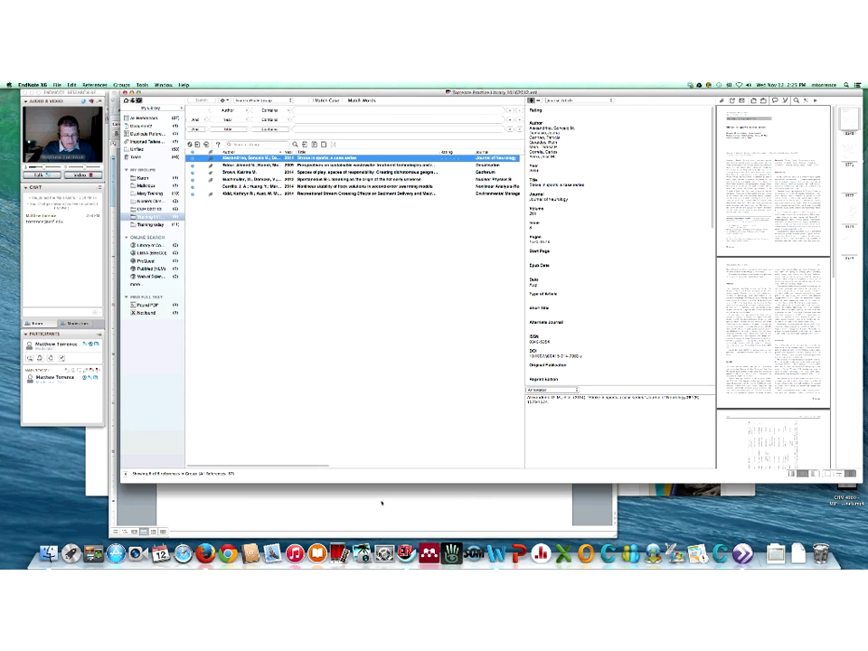
click(381, 502)
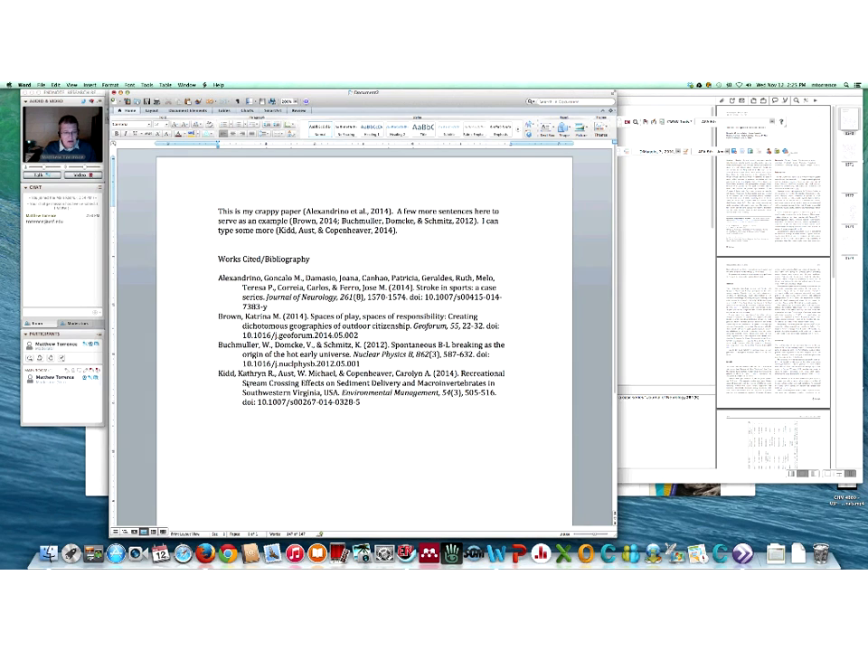
Switch to EndNote, change the wording in the "Recreational Stream Crossing Effects" record's title to lowercase "stream crossing effects" and save the record.
click(665, 269)
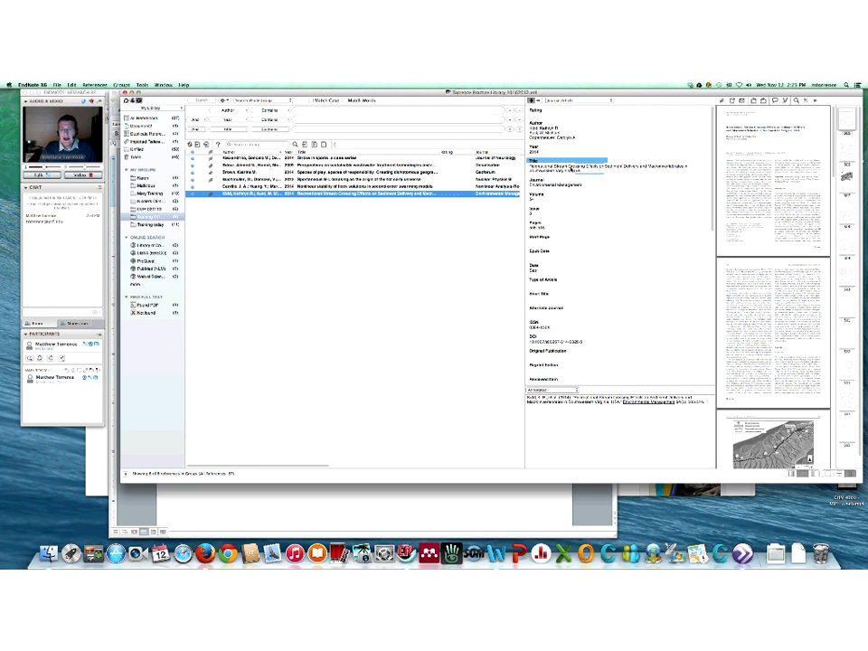
click(546, 168)
click(560, 167)
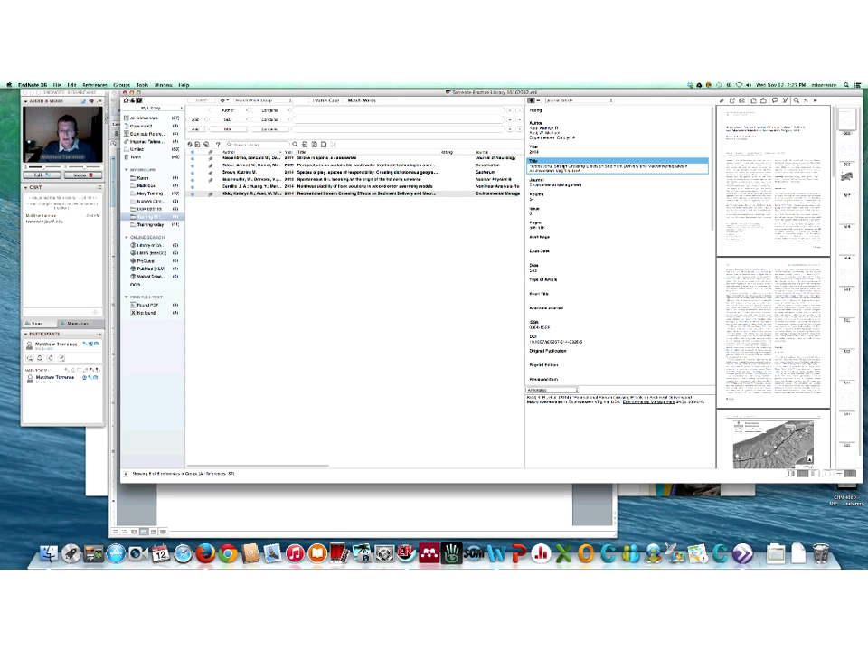
key(BackSpace)
text(s)
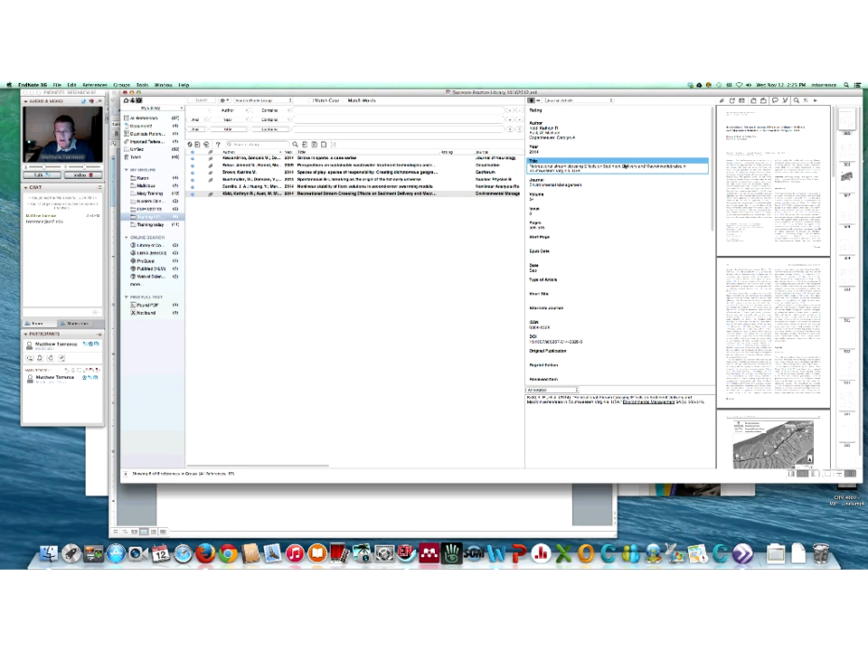
click(587, 166)
key(BackSpace)
text(e)
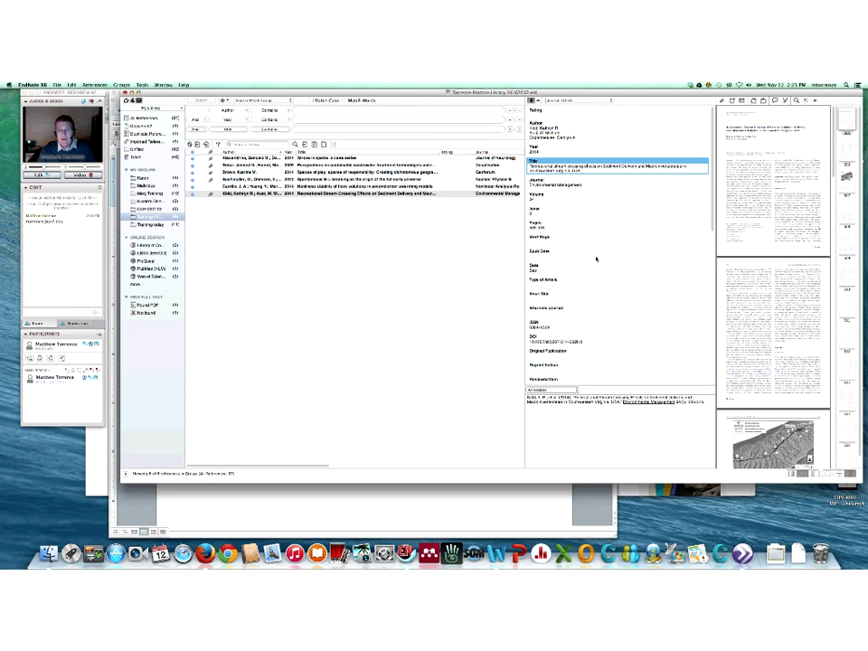
click(404, 166)
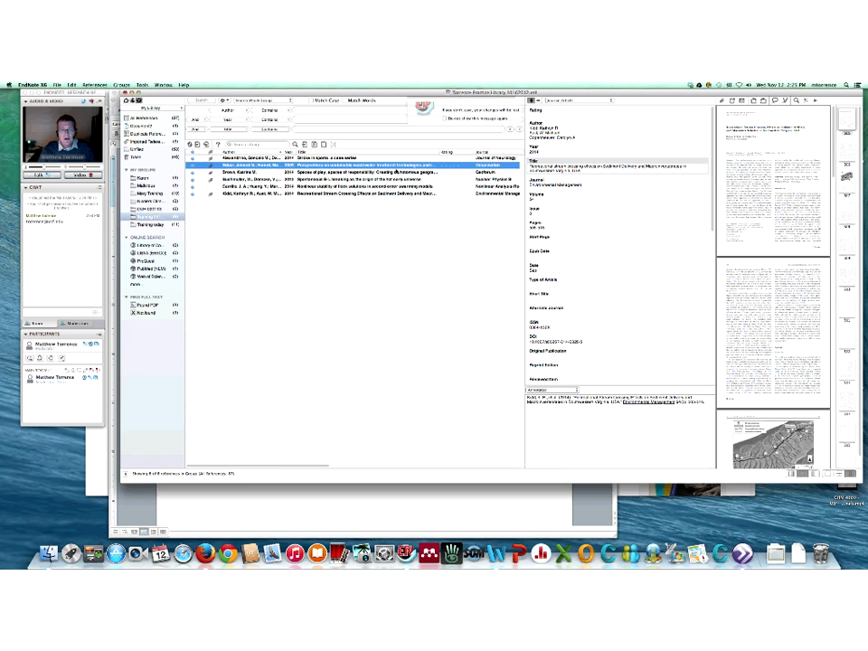
click(555, 140)
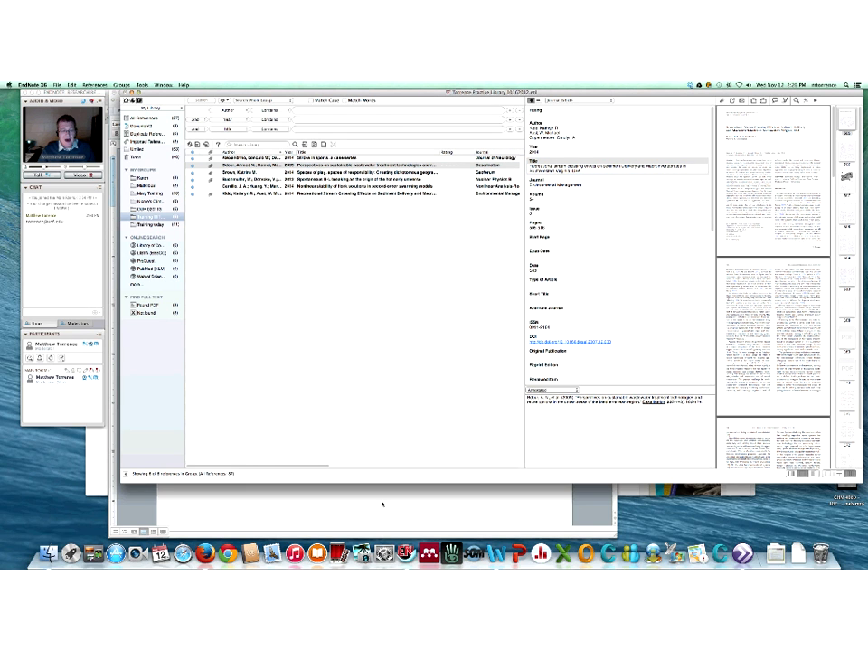
Switch back to Word and look over the available CWYW Tools commands, including Export Traveling Library.
click(383, 504)
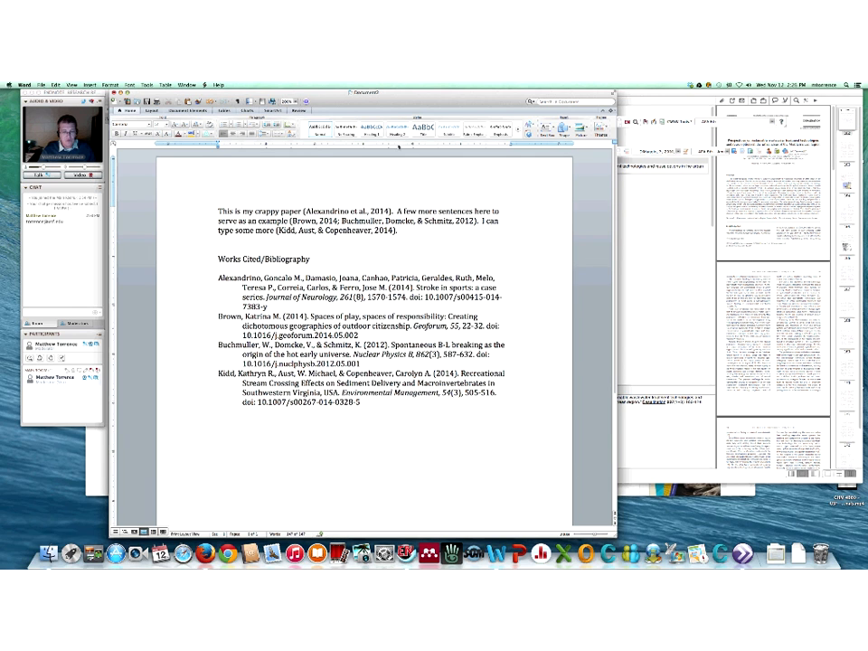
click(738, 127)
click(738, 127)
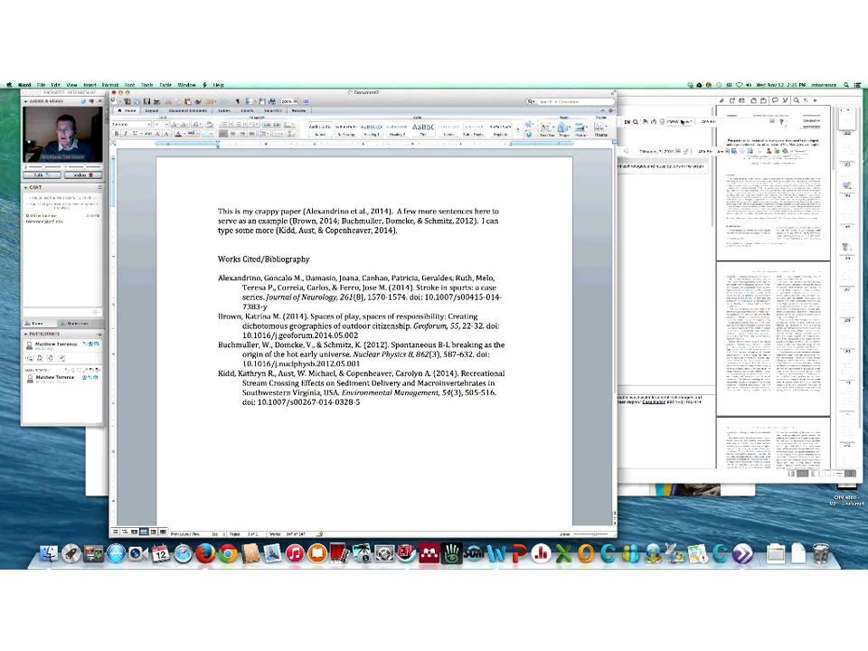
click(683, 122)
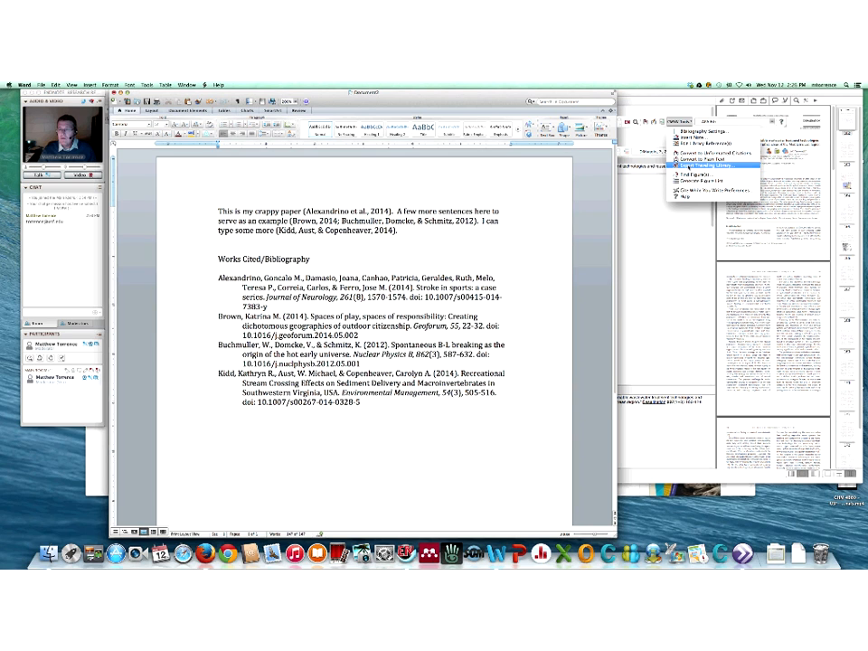
click(706, 167)
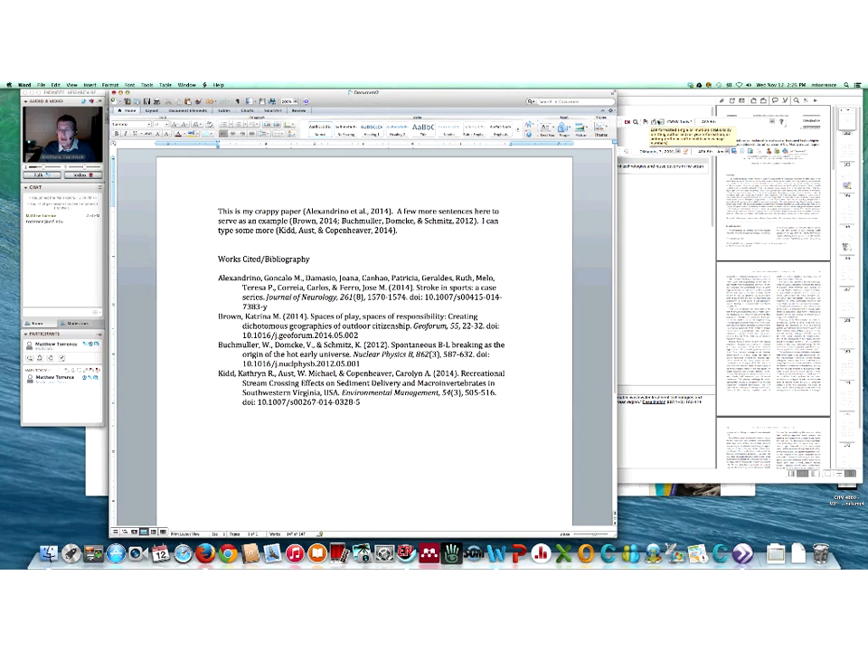
click(676, 121)
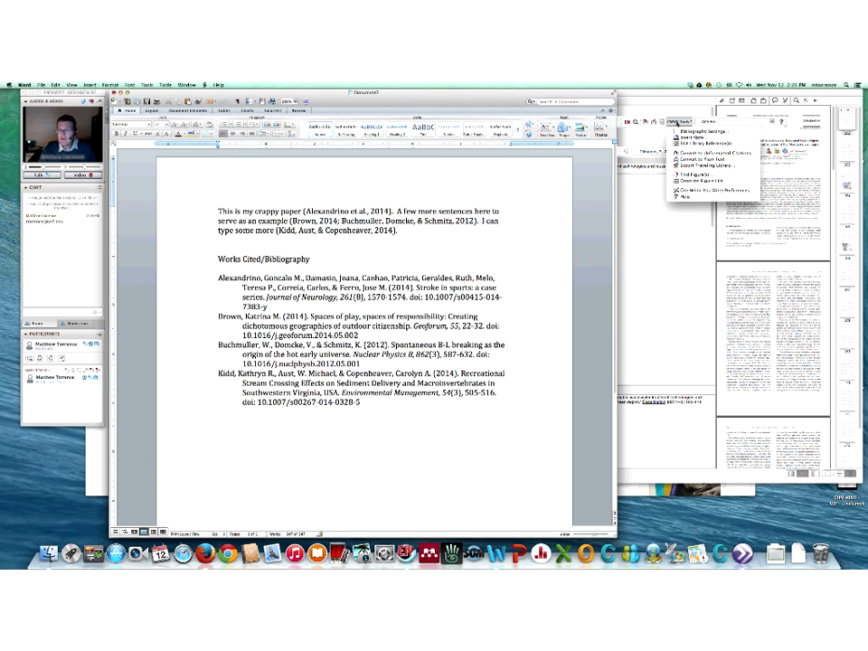
click(677, 121)
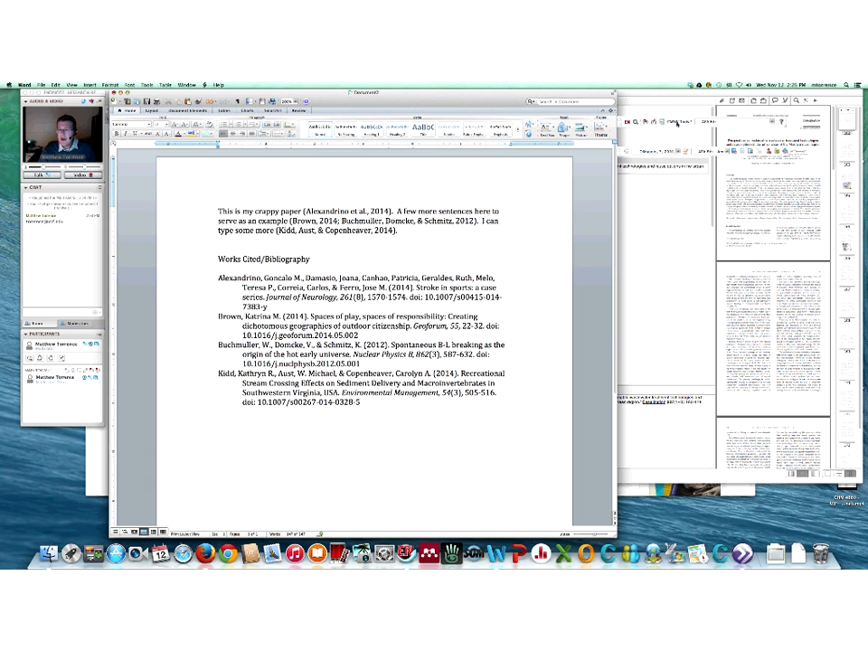
Reformat the citations and bibliography in MLA style and return them to APA 6th to update the entries.
click(710, 121)
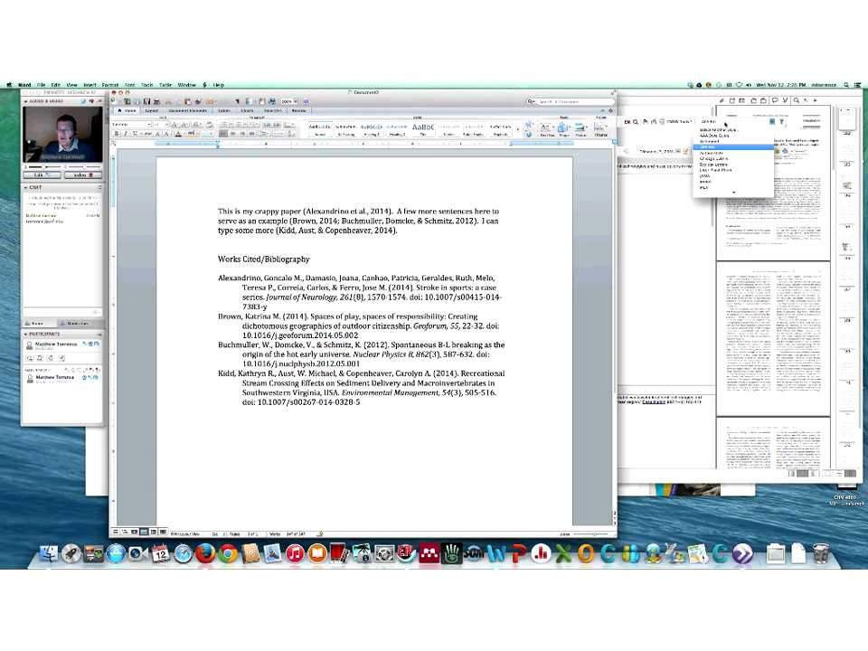
click(711, 184)
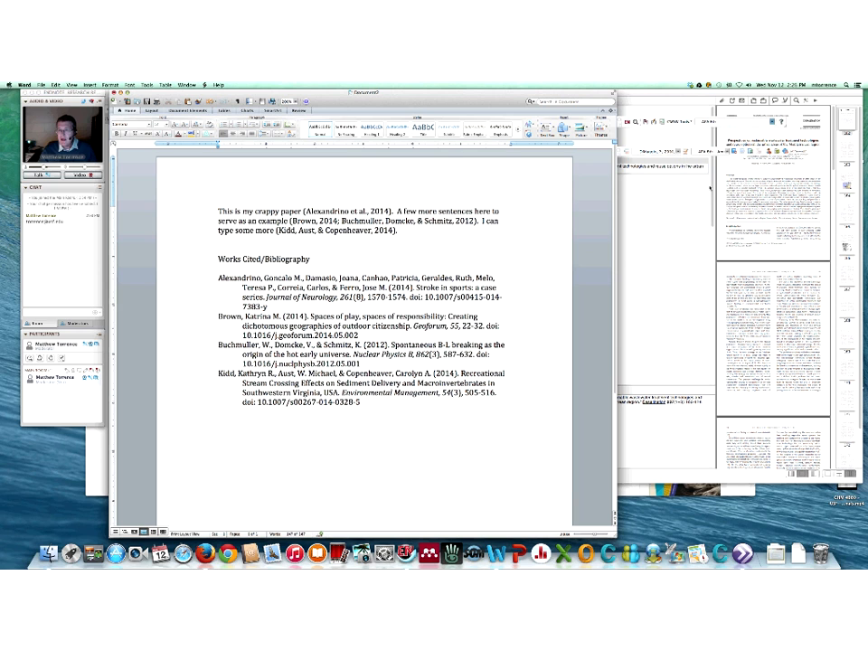
click(715, 122)
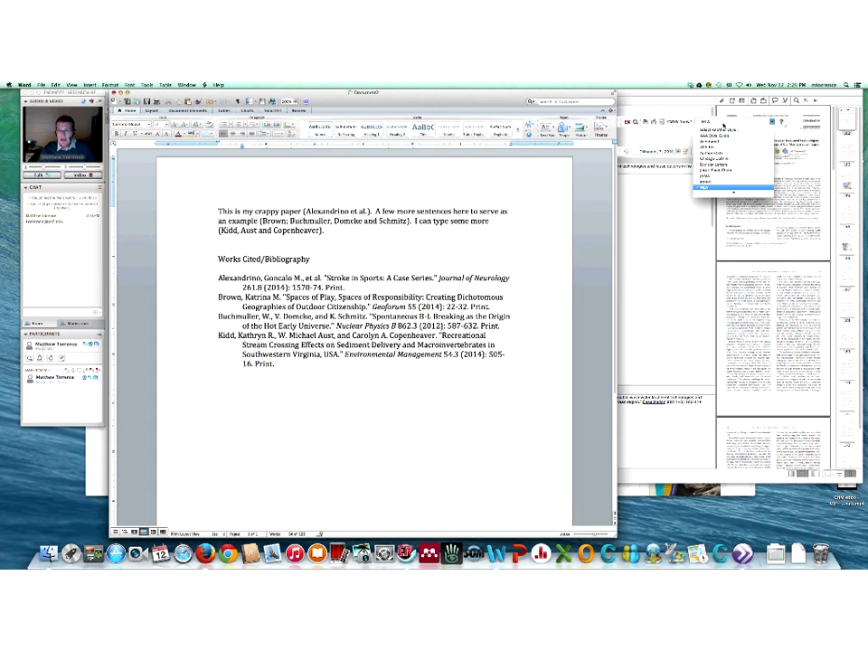
click(716, 148)
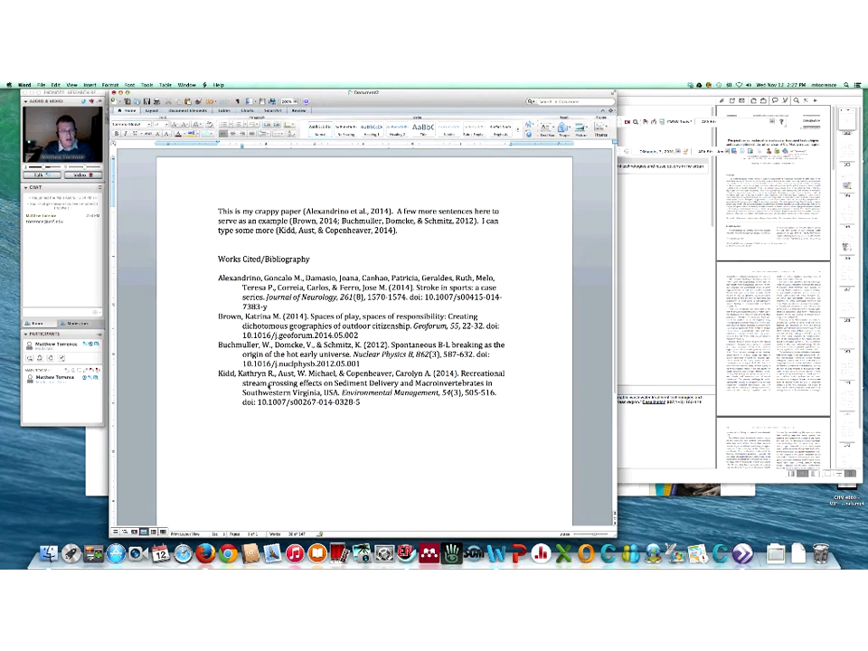
Highlight the first in-text citation and the second source in the double citation to examine how they are formatted.
click(308, 211)
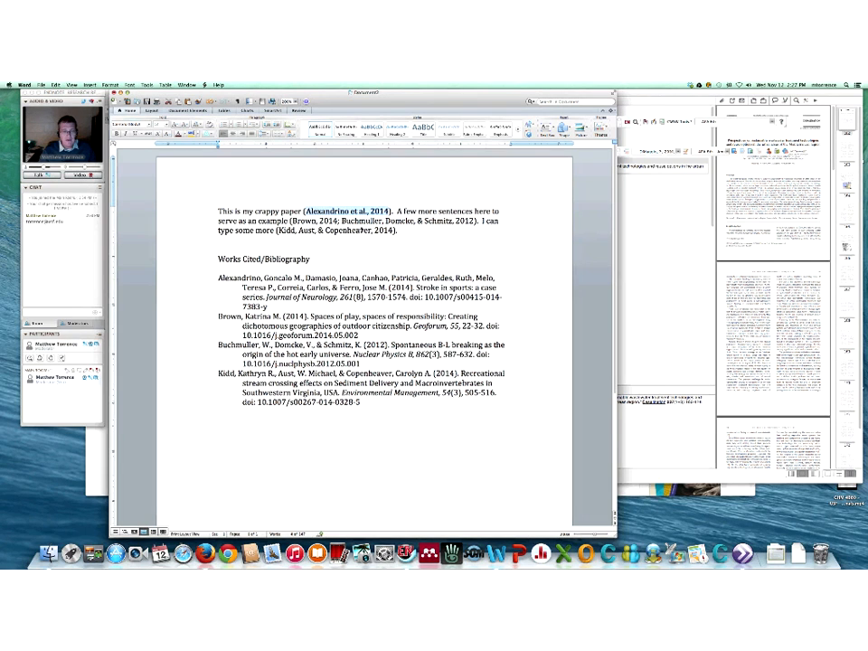
click(257, 168)
drag(342, 221, 466, 224)
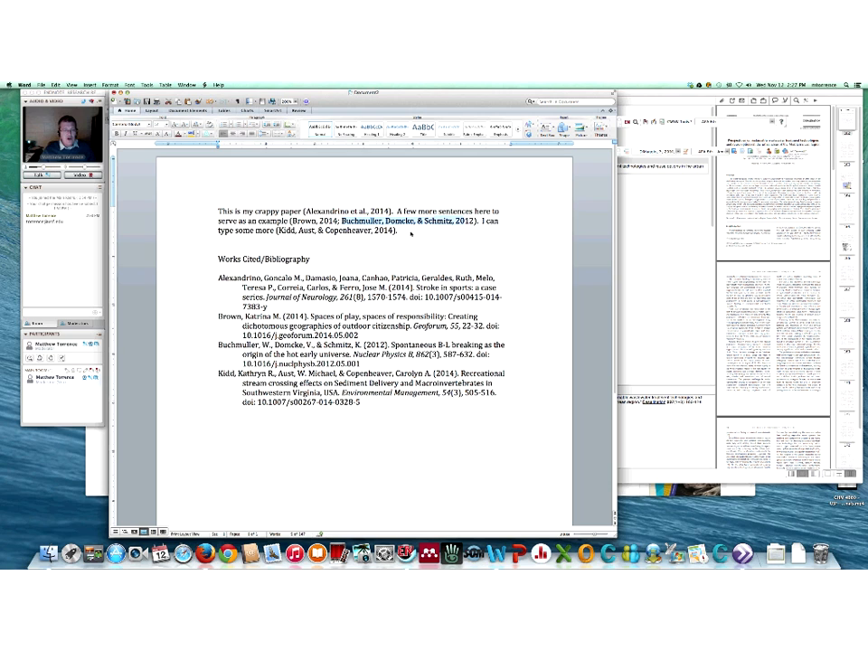
Deselect the citation text and reformat the paper's citations and bibliography in JAMA style.
click(411, 232)
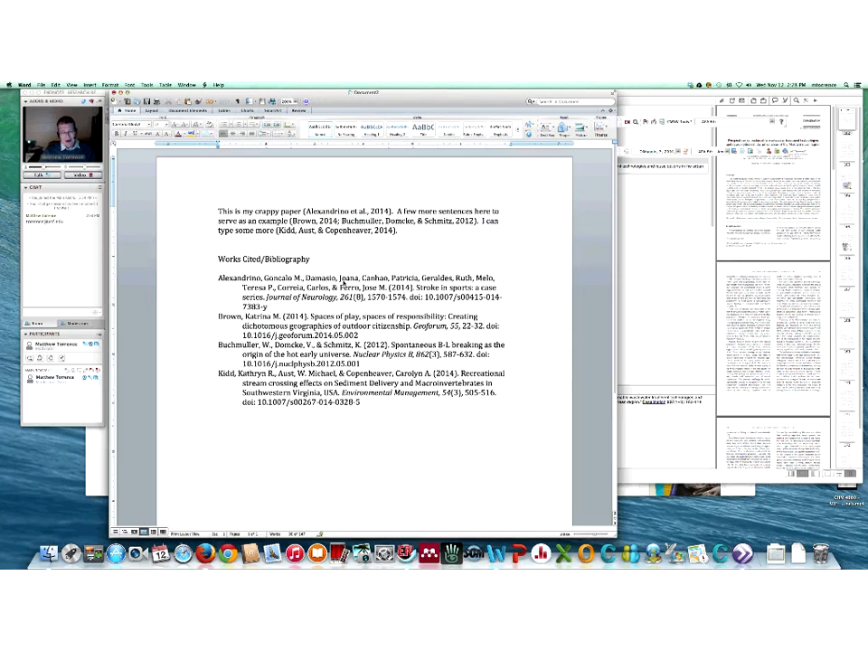
click(719, 121)
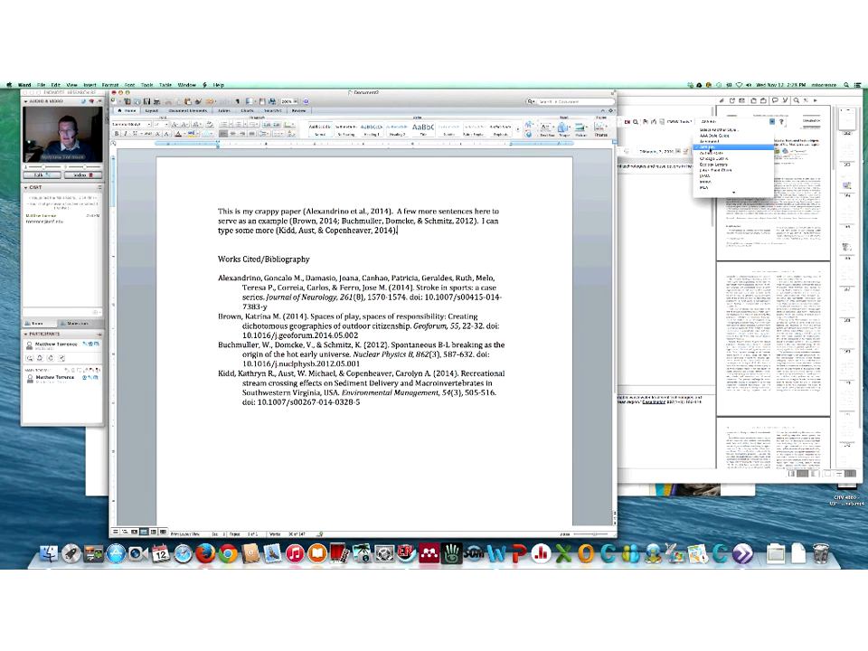
click(717, 174)
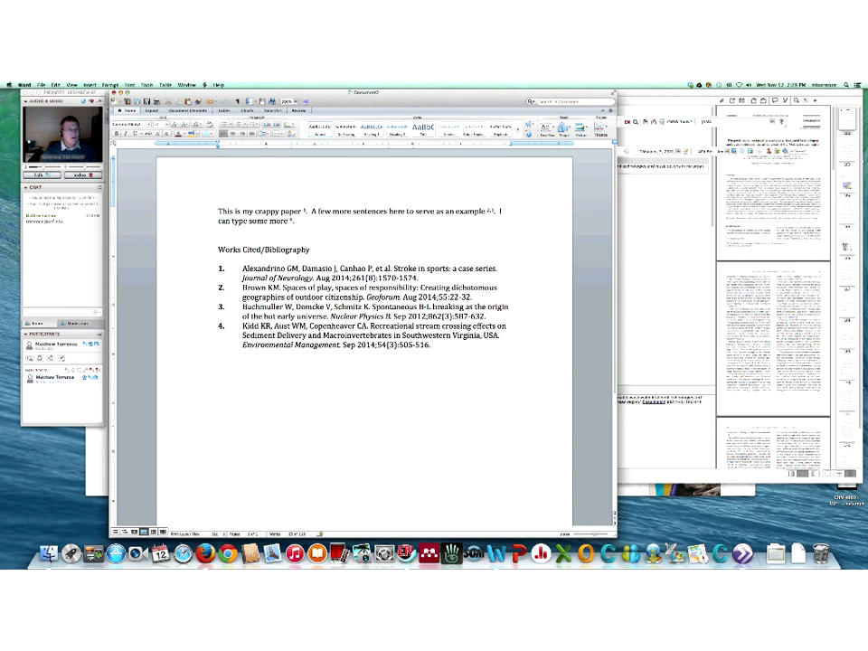
Switch to Blackboard Collaborate and stop the application sharing.
click(86, 219)
click(101, 84)
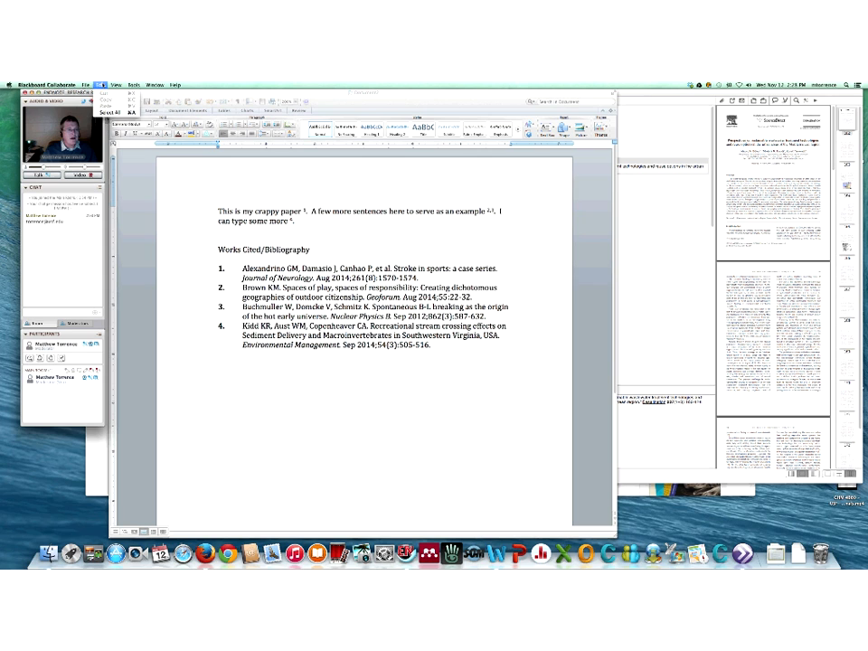
click(101, 84)
click(134, 85)
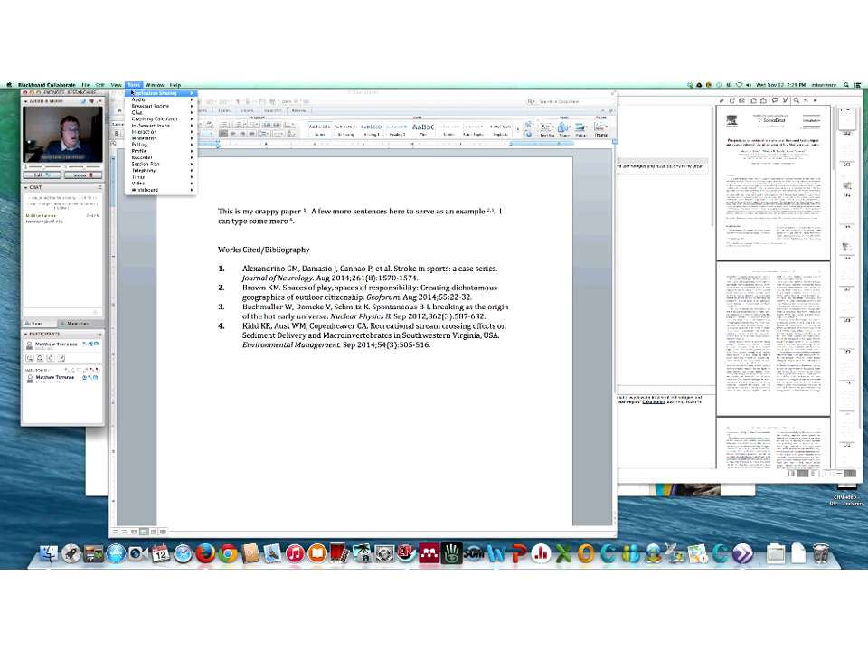
mouse_move(155, 93)
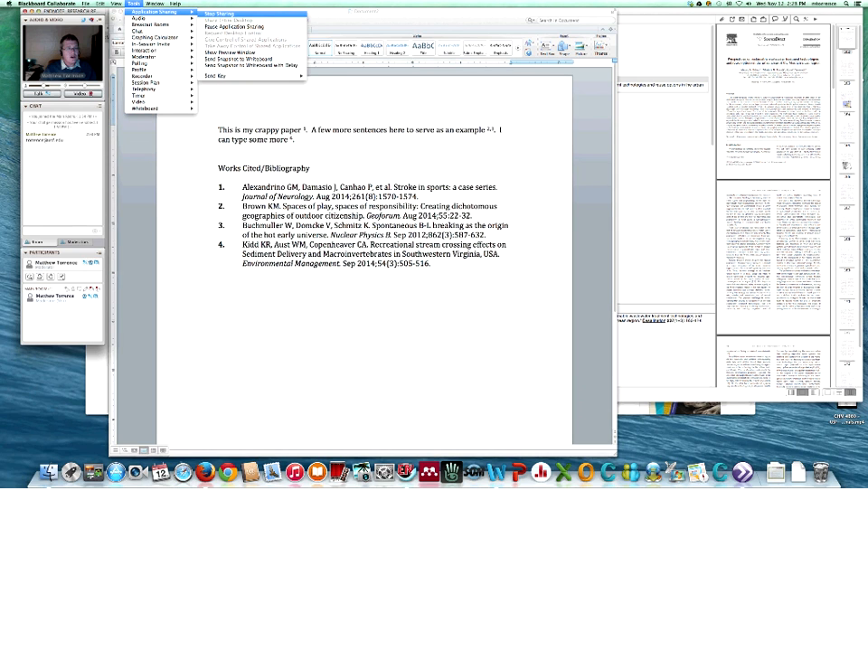
click(219, 14)
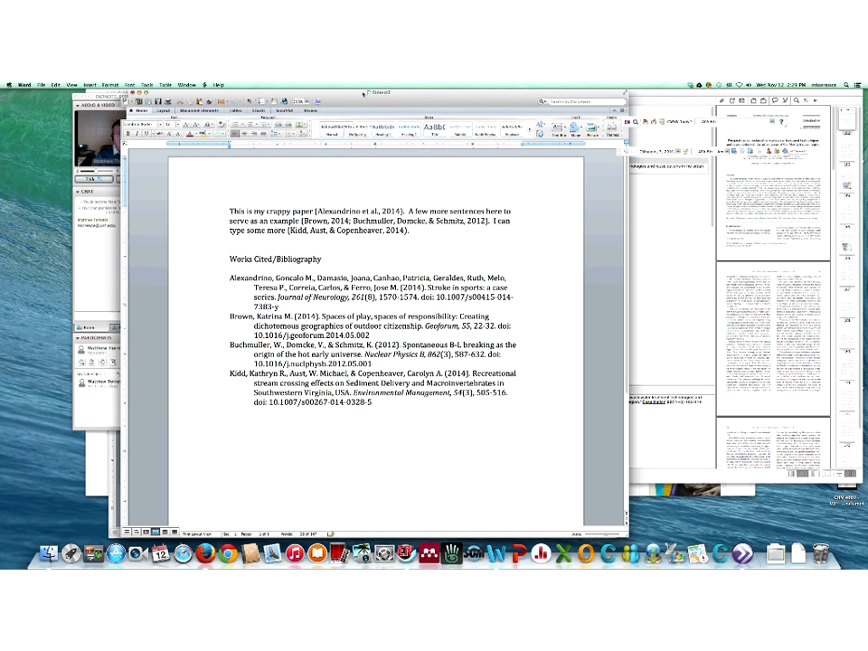
Move the sample paper's window aside, minimize it and review the topic outline in "EndNote Handout 2014.docx".
drag(364, 93, 402, 93)
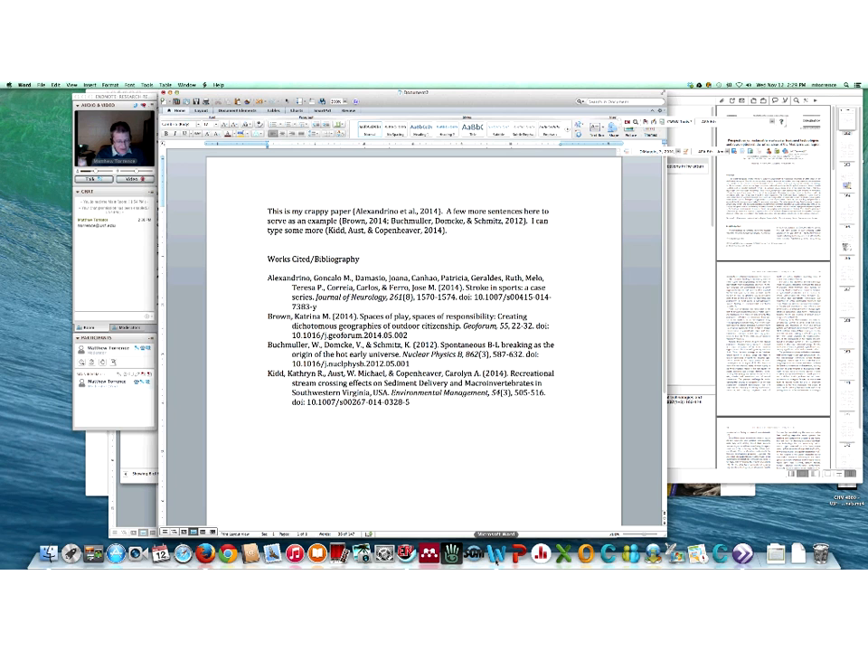
click(495, 557)
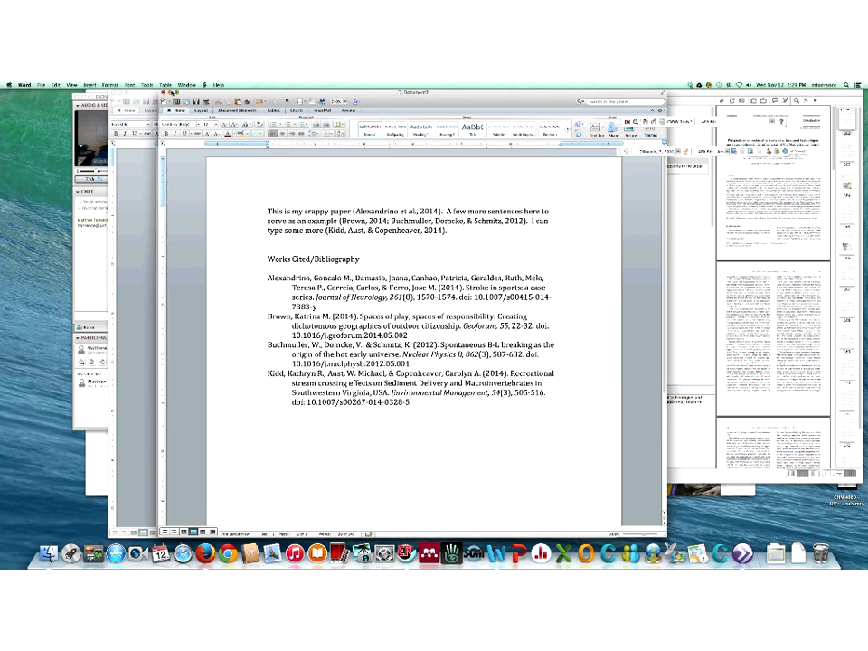
click(171, 92)
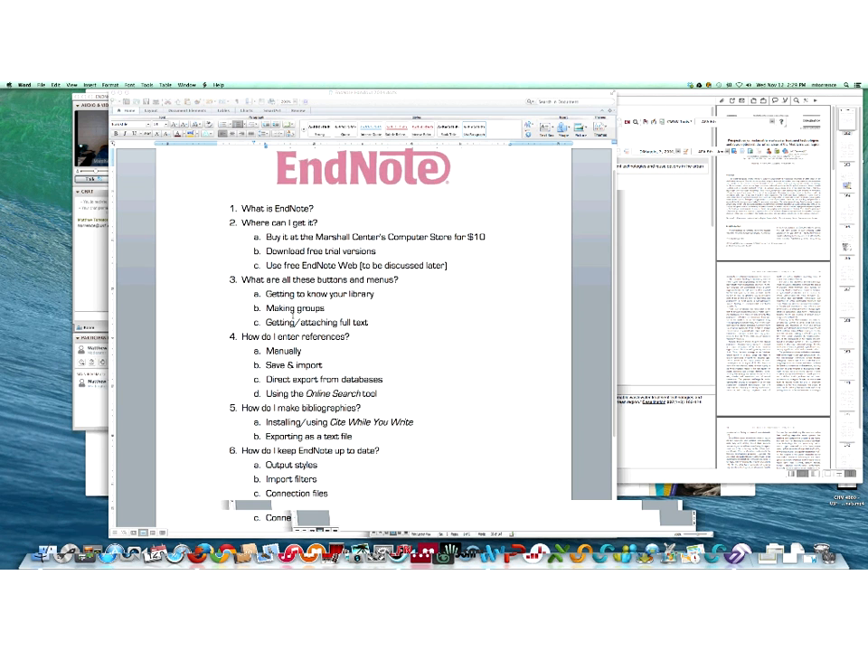
scroll(297, 309, down, 3)
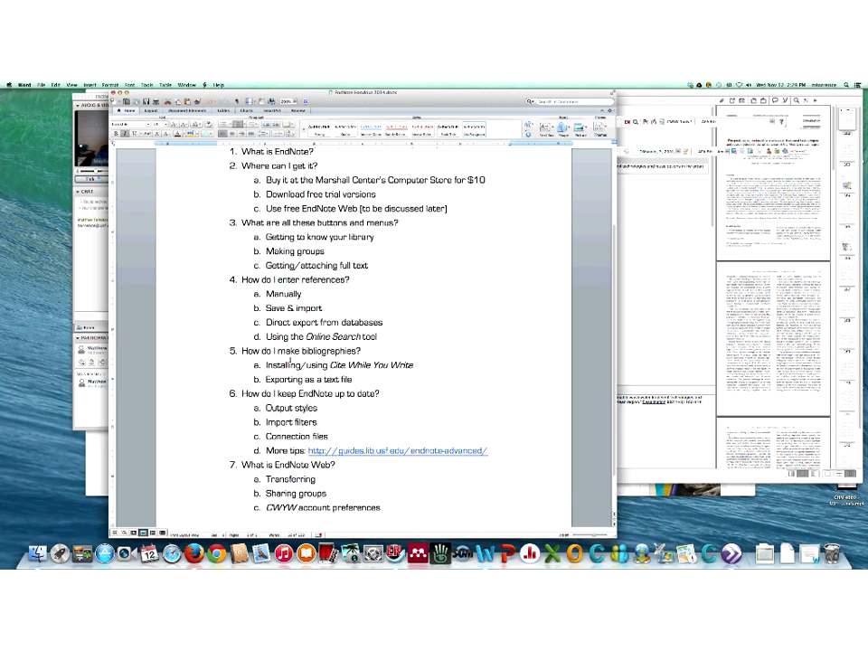